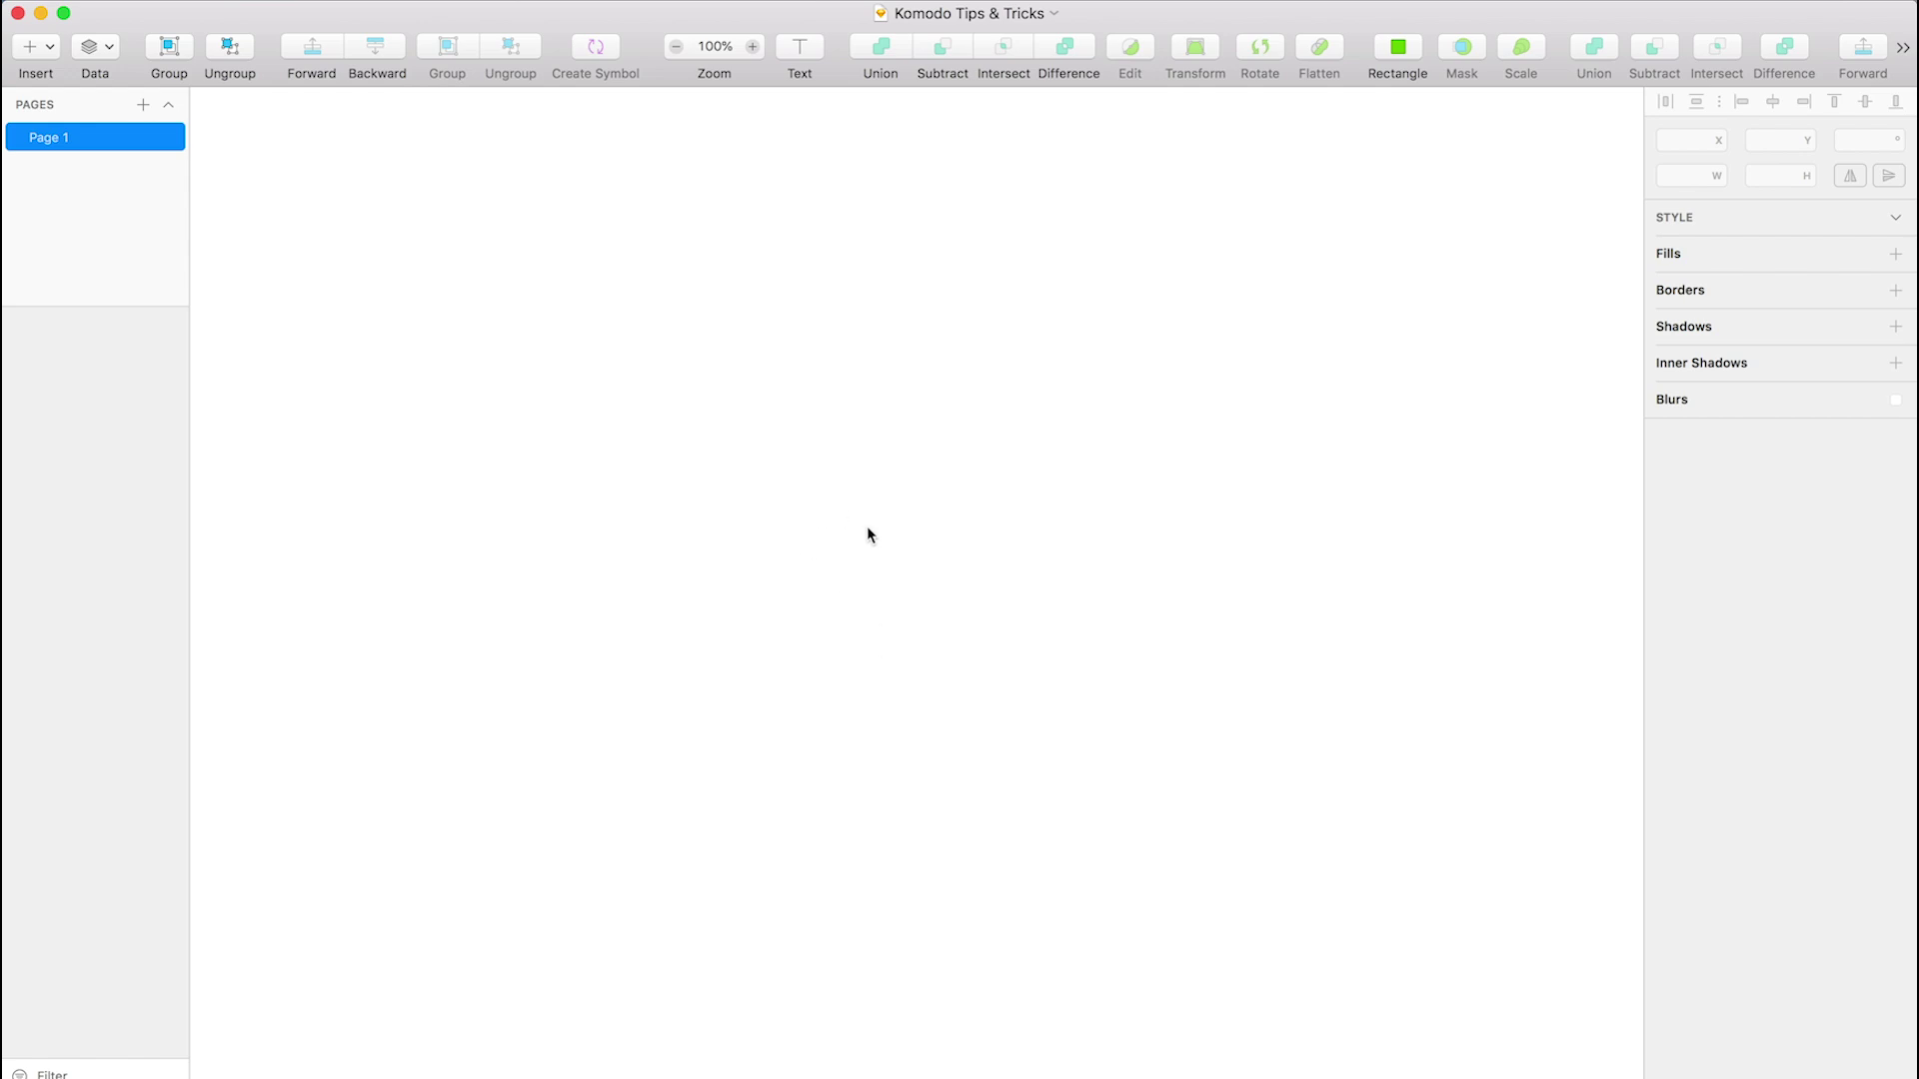
# - Draw a new artboard on Page 1 and set its width and height to 1000
pyautogui.press('a')
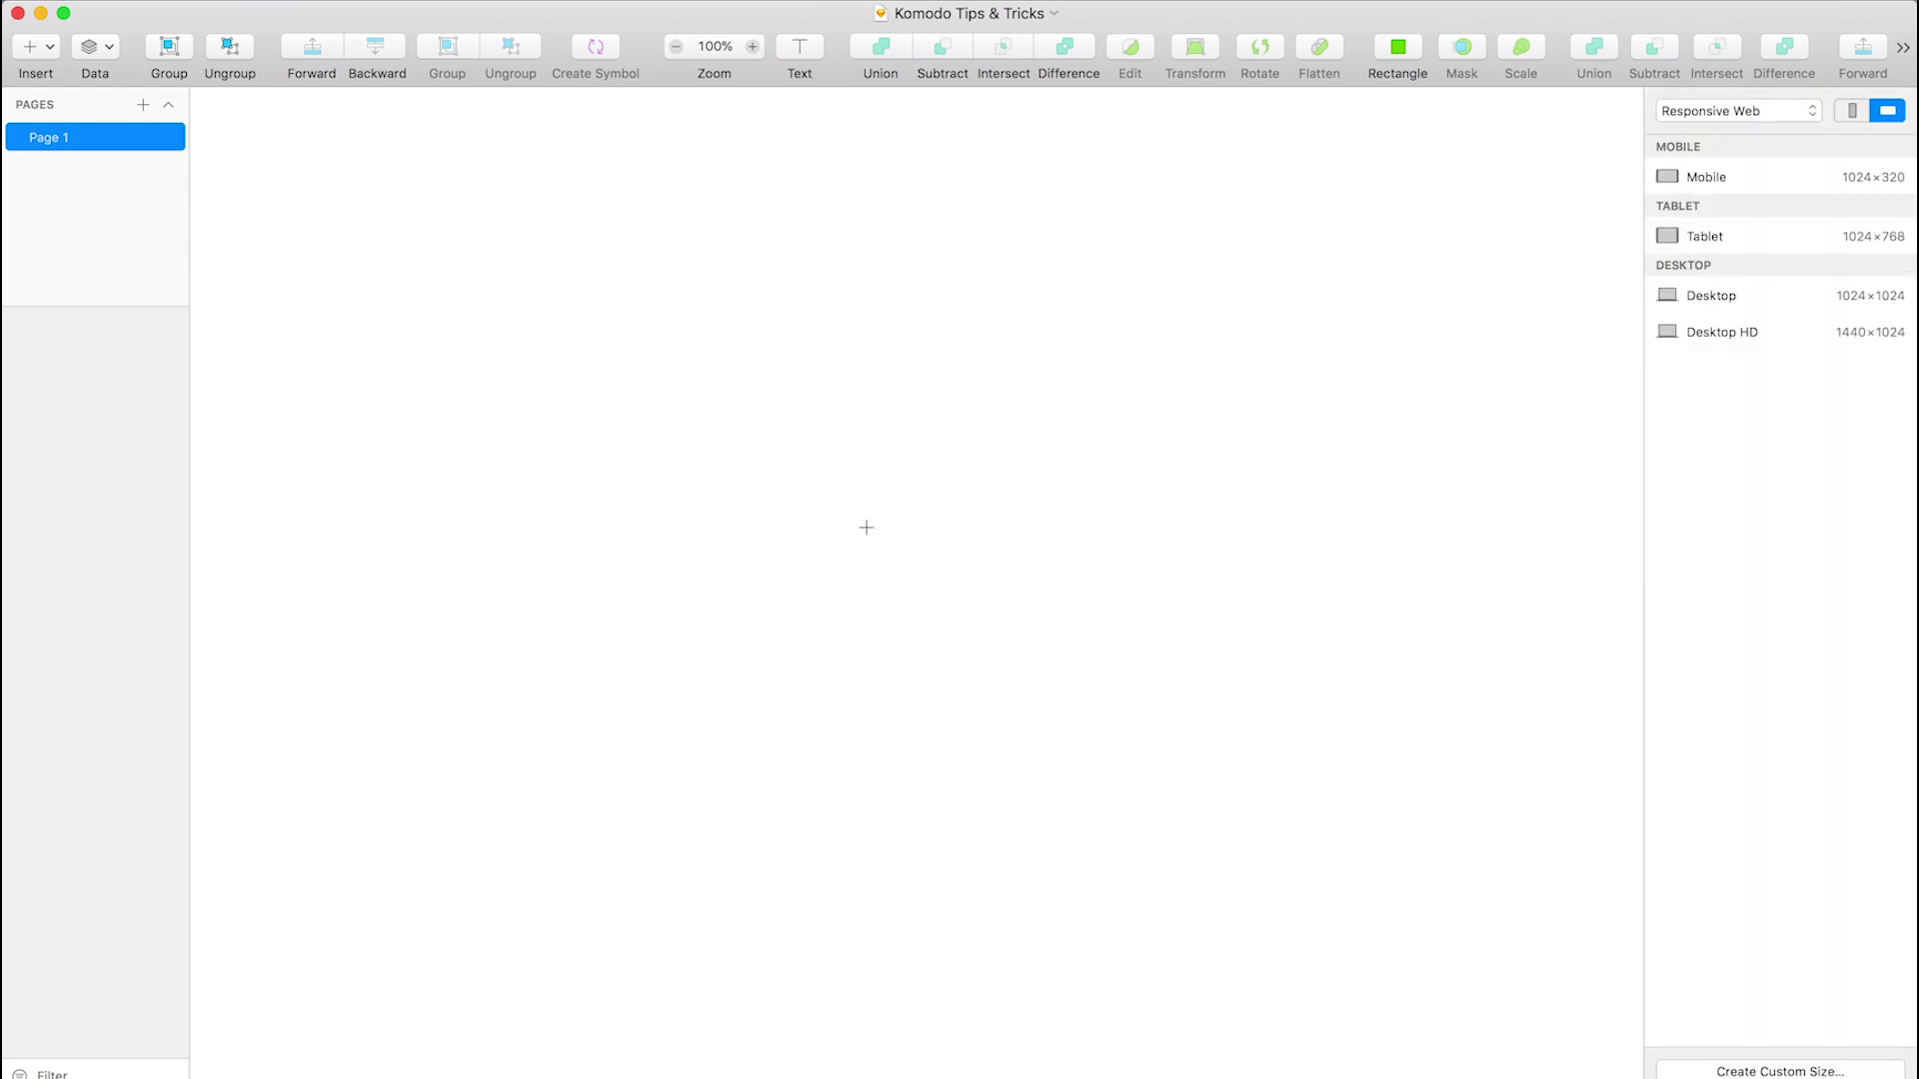
pyautogui.moveTo(479, 302); pyautogui.dragTo(1264, 879)
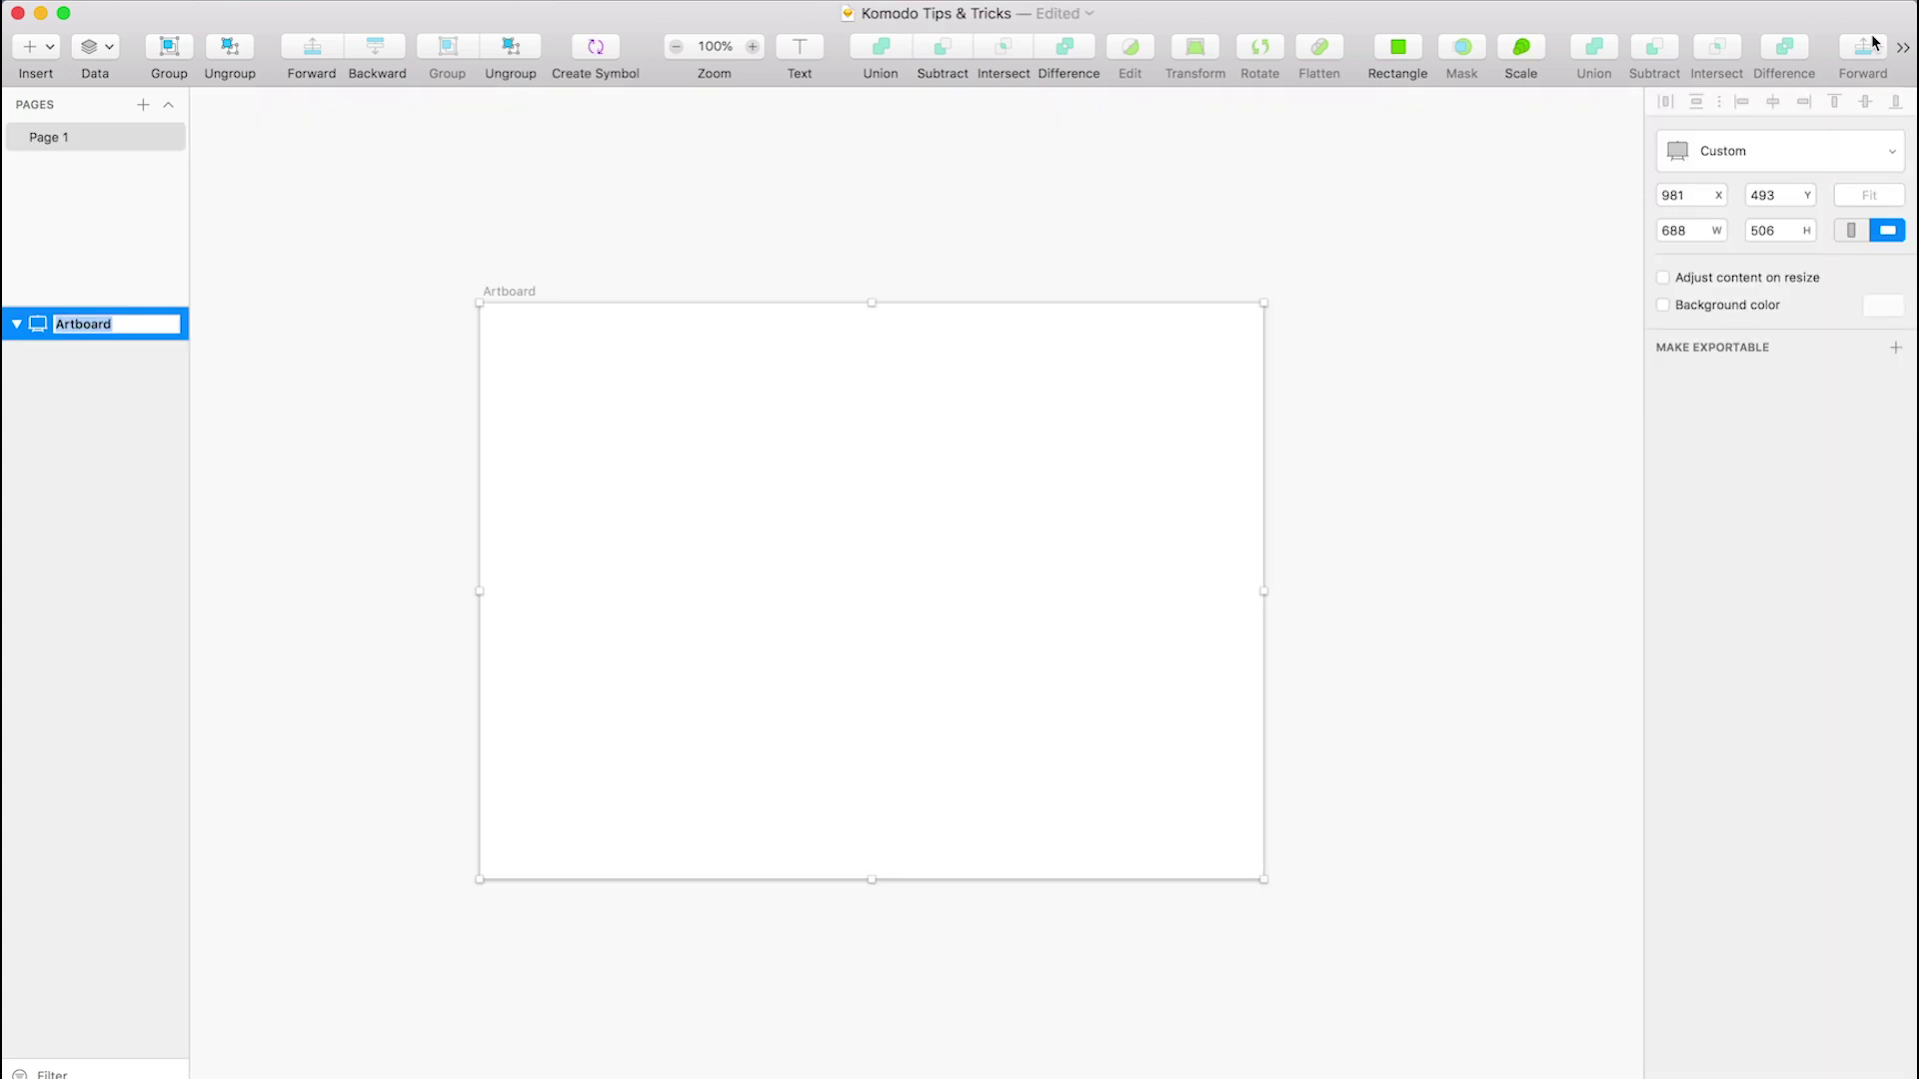
pyautogui.click(1714, 229)
pyautogui.write('1000')
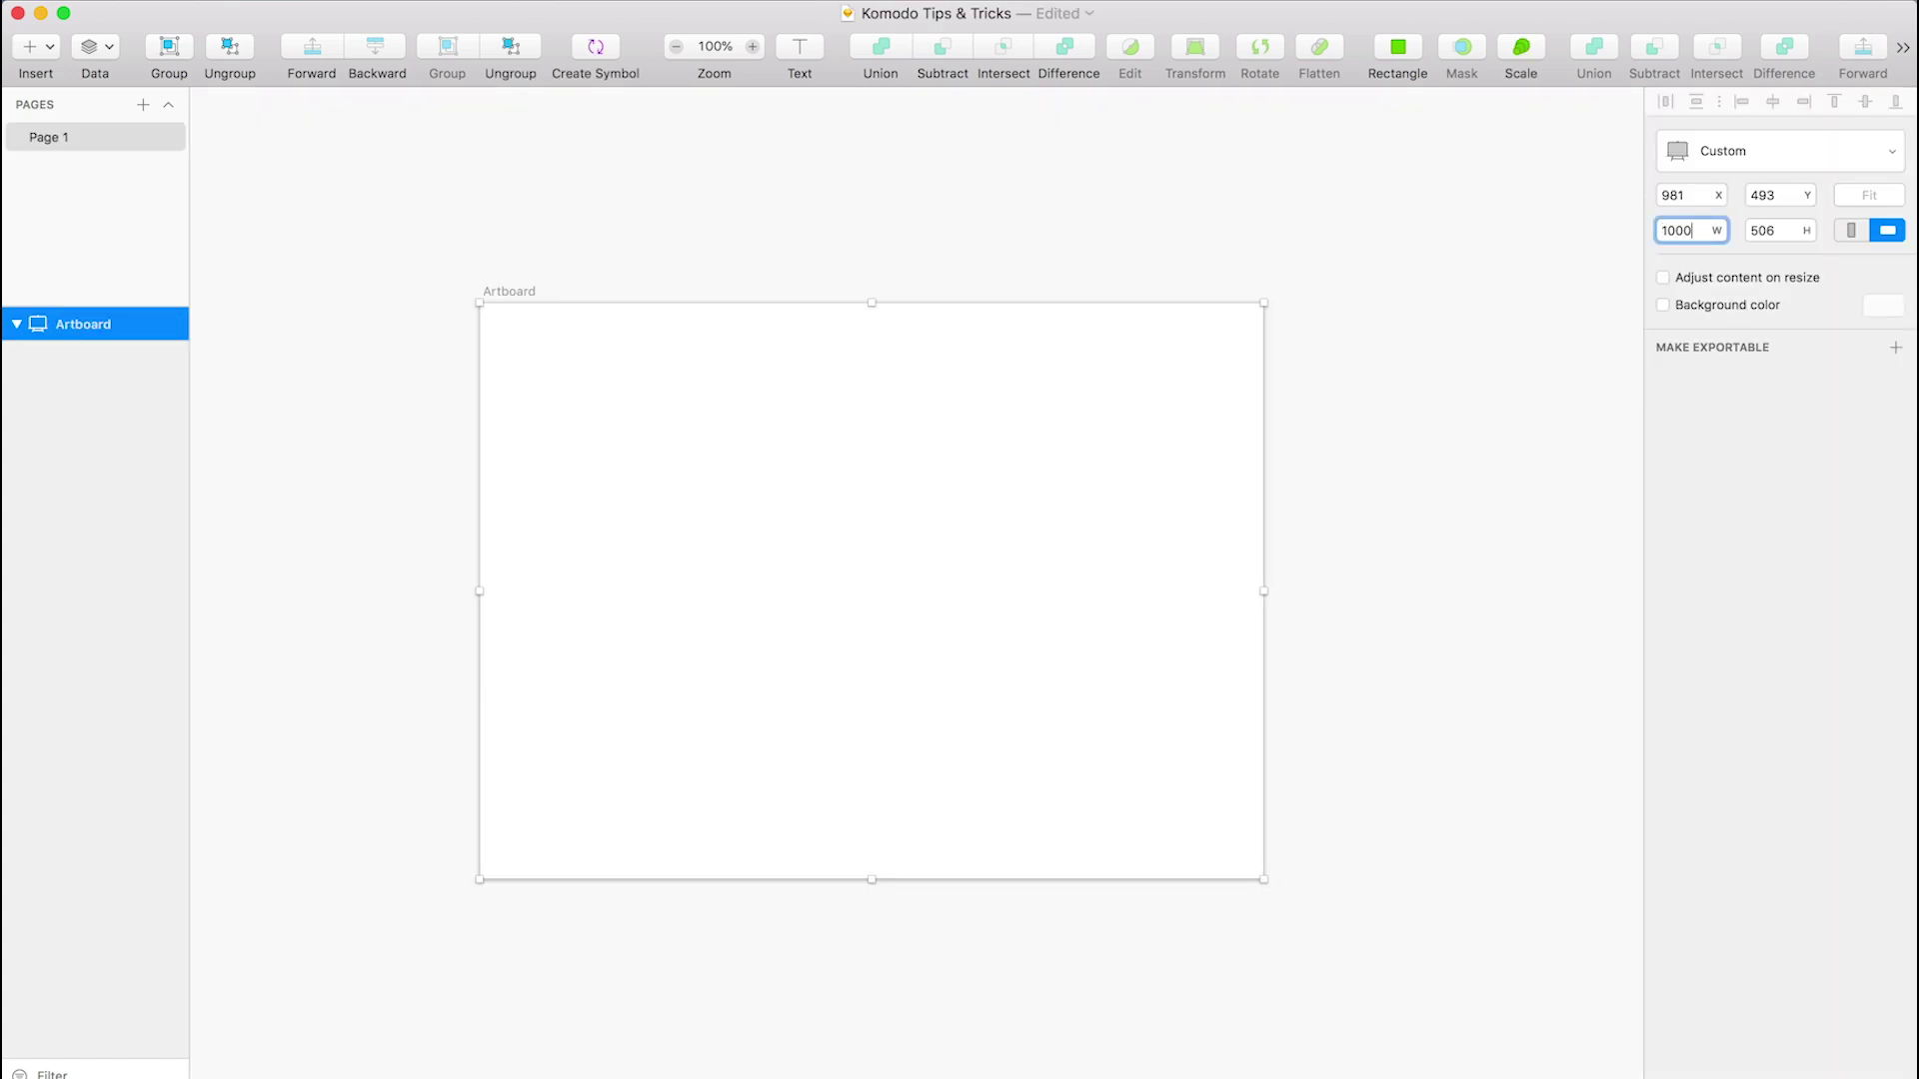
pyautogui.press('Tab')
pyautogui.write('1000')
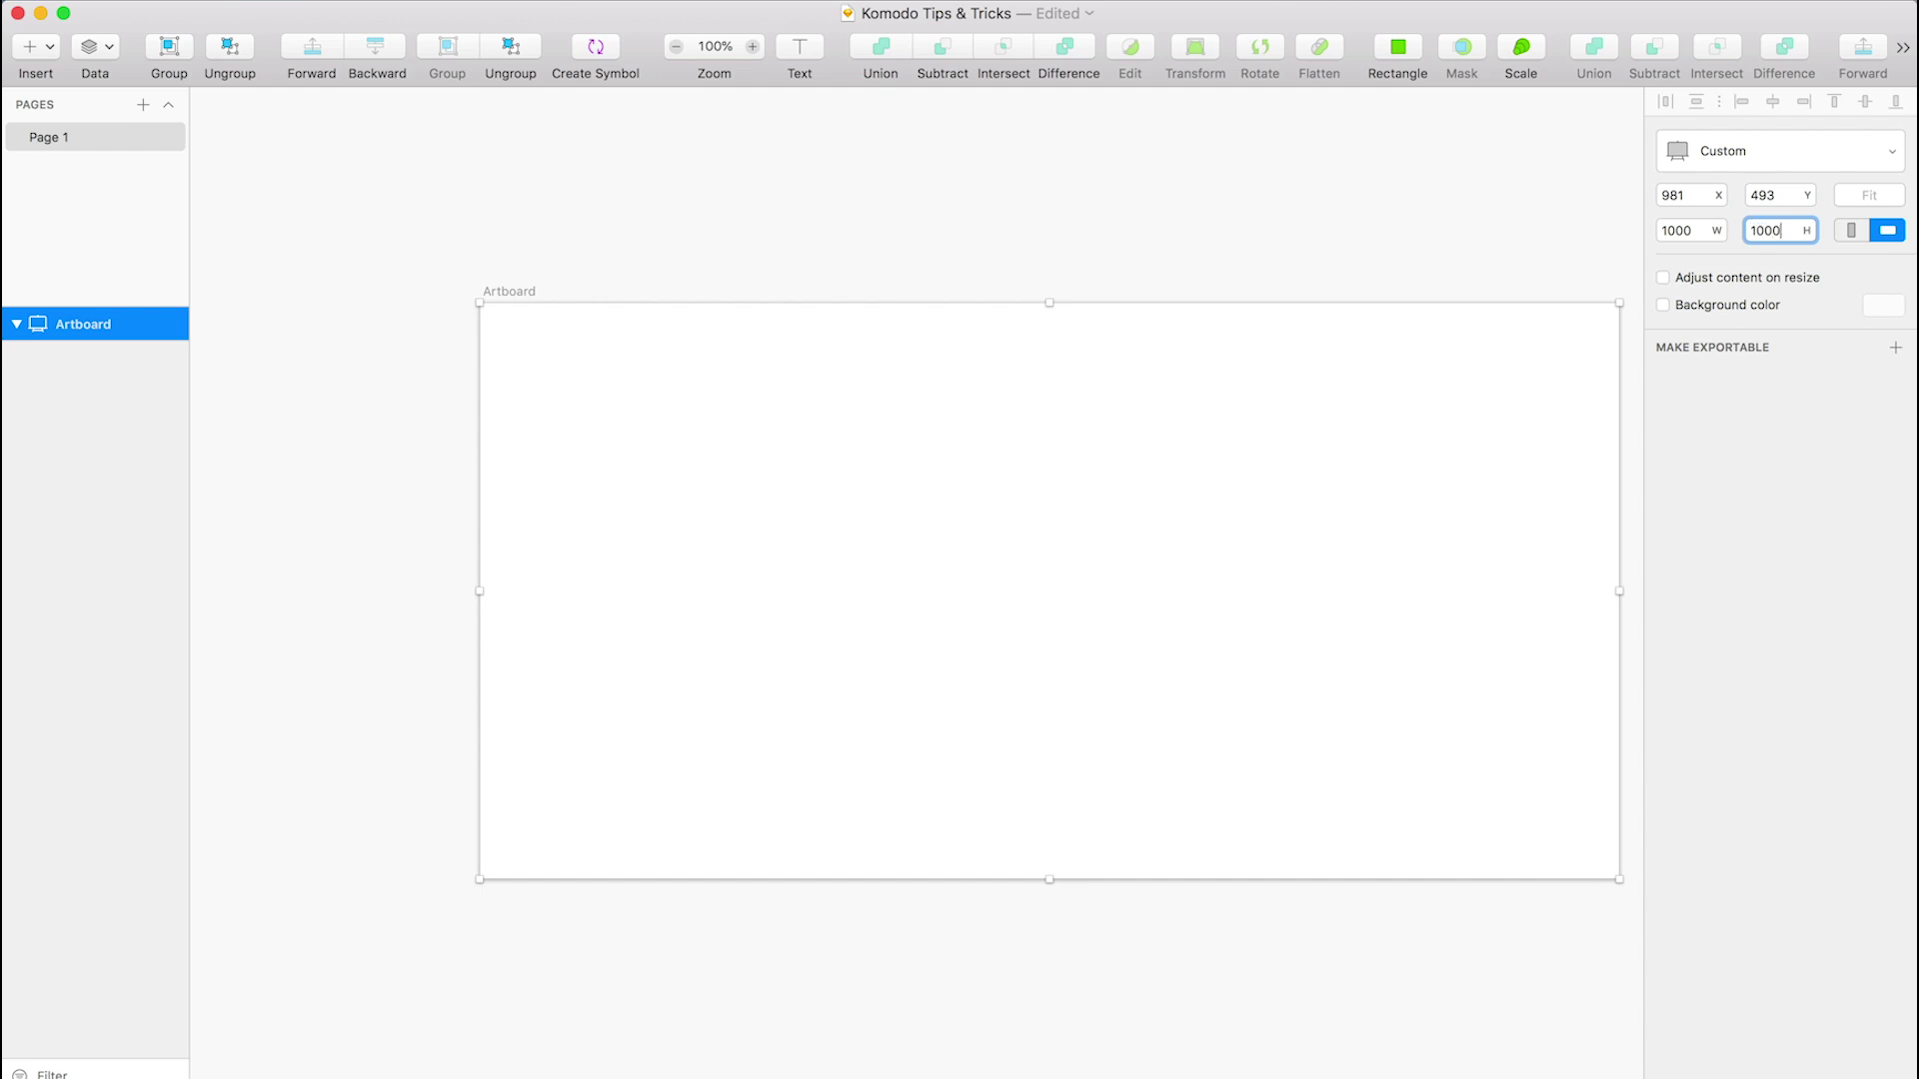
pyautogui.press('Return')
pyautogui.click(1191, 244)
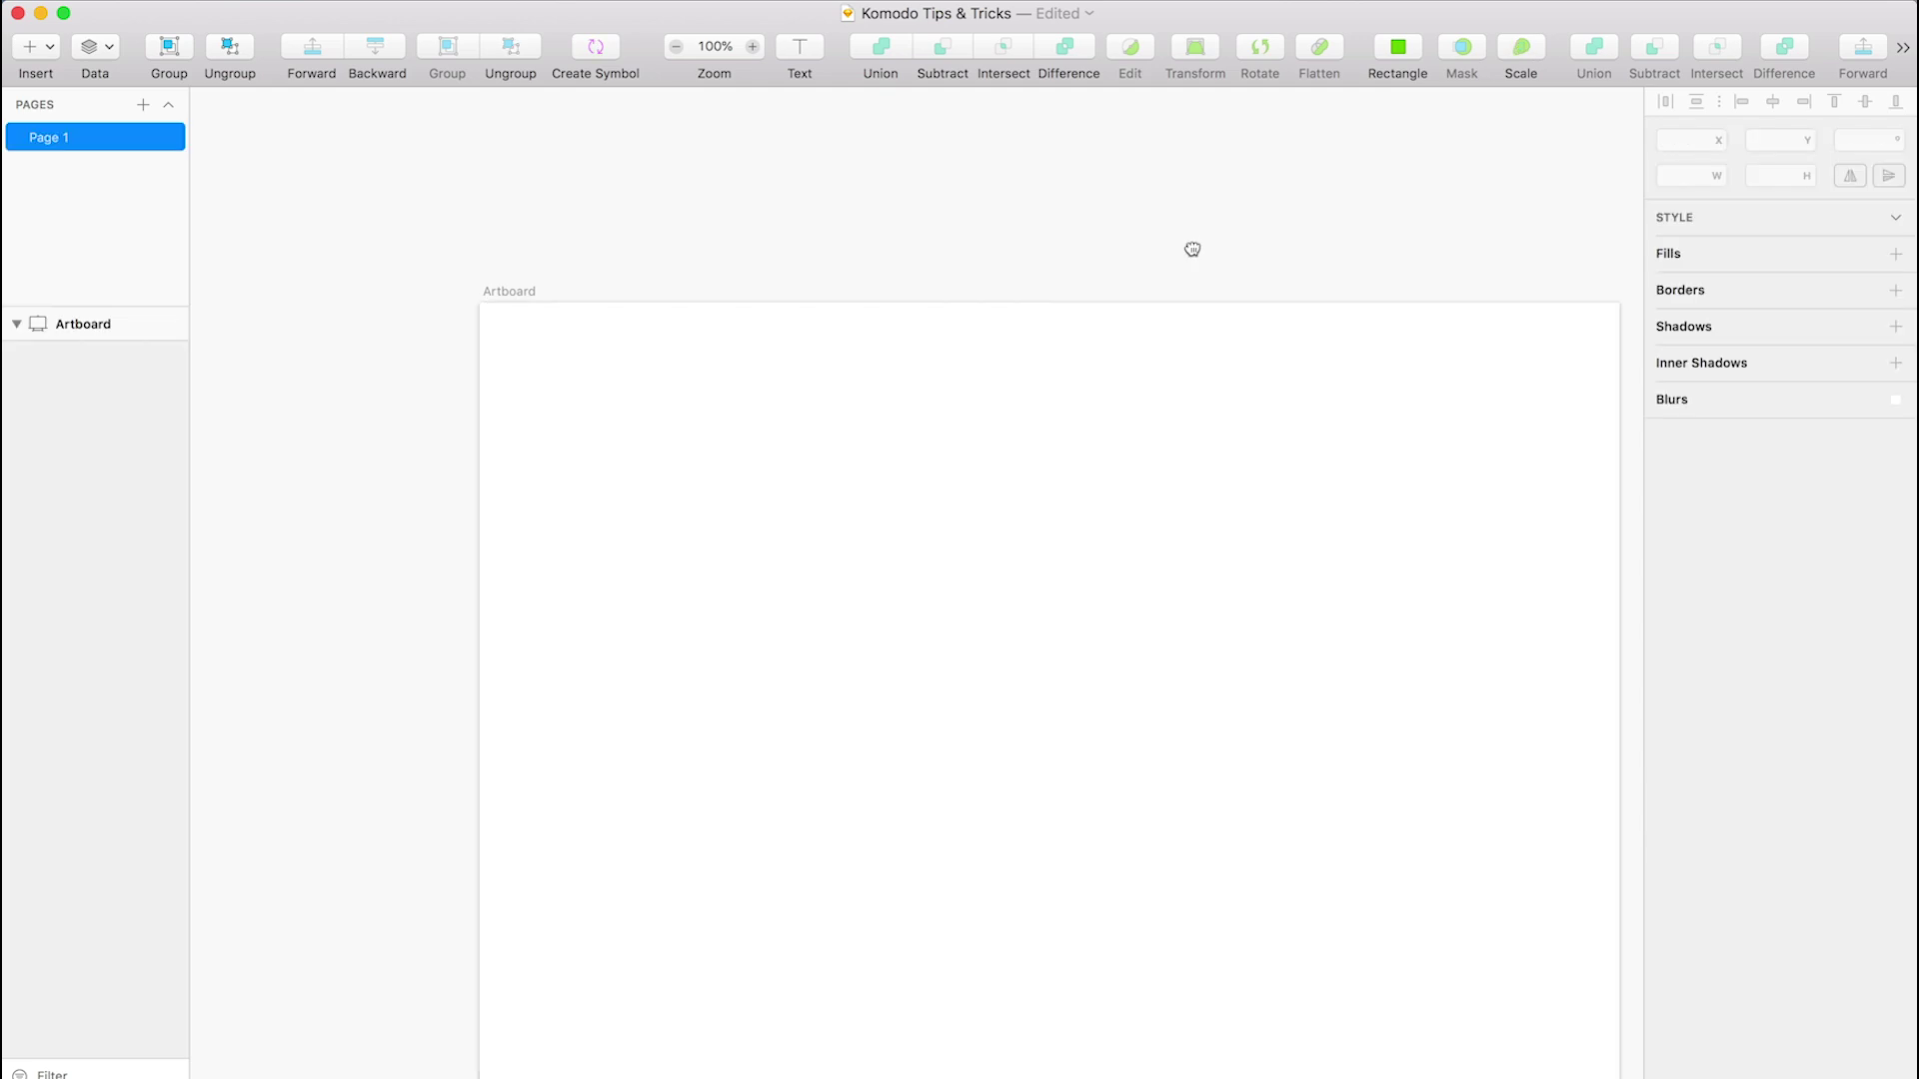
# - Draw a rounded rectangle near the artboard's top and remove its fill
pyautogui.moveTo(1191, 244); pyautogui.dragTo(1083, 132)
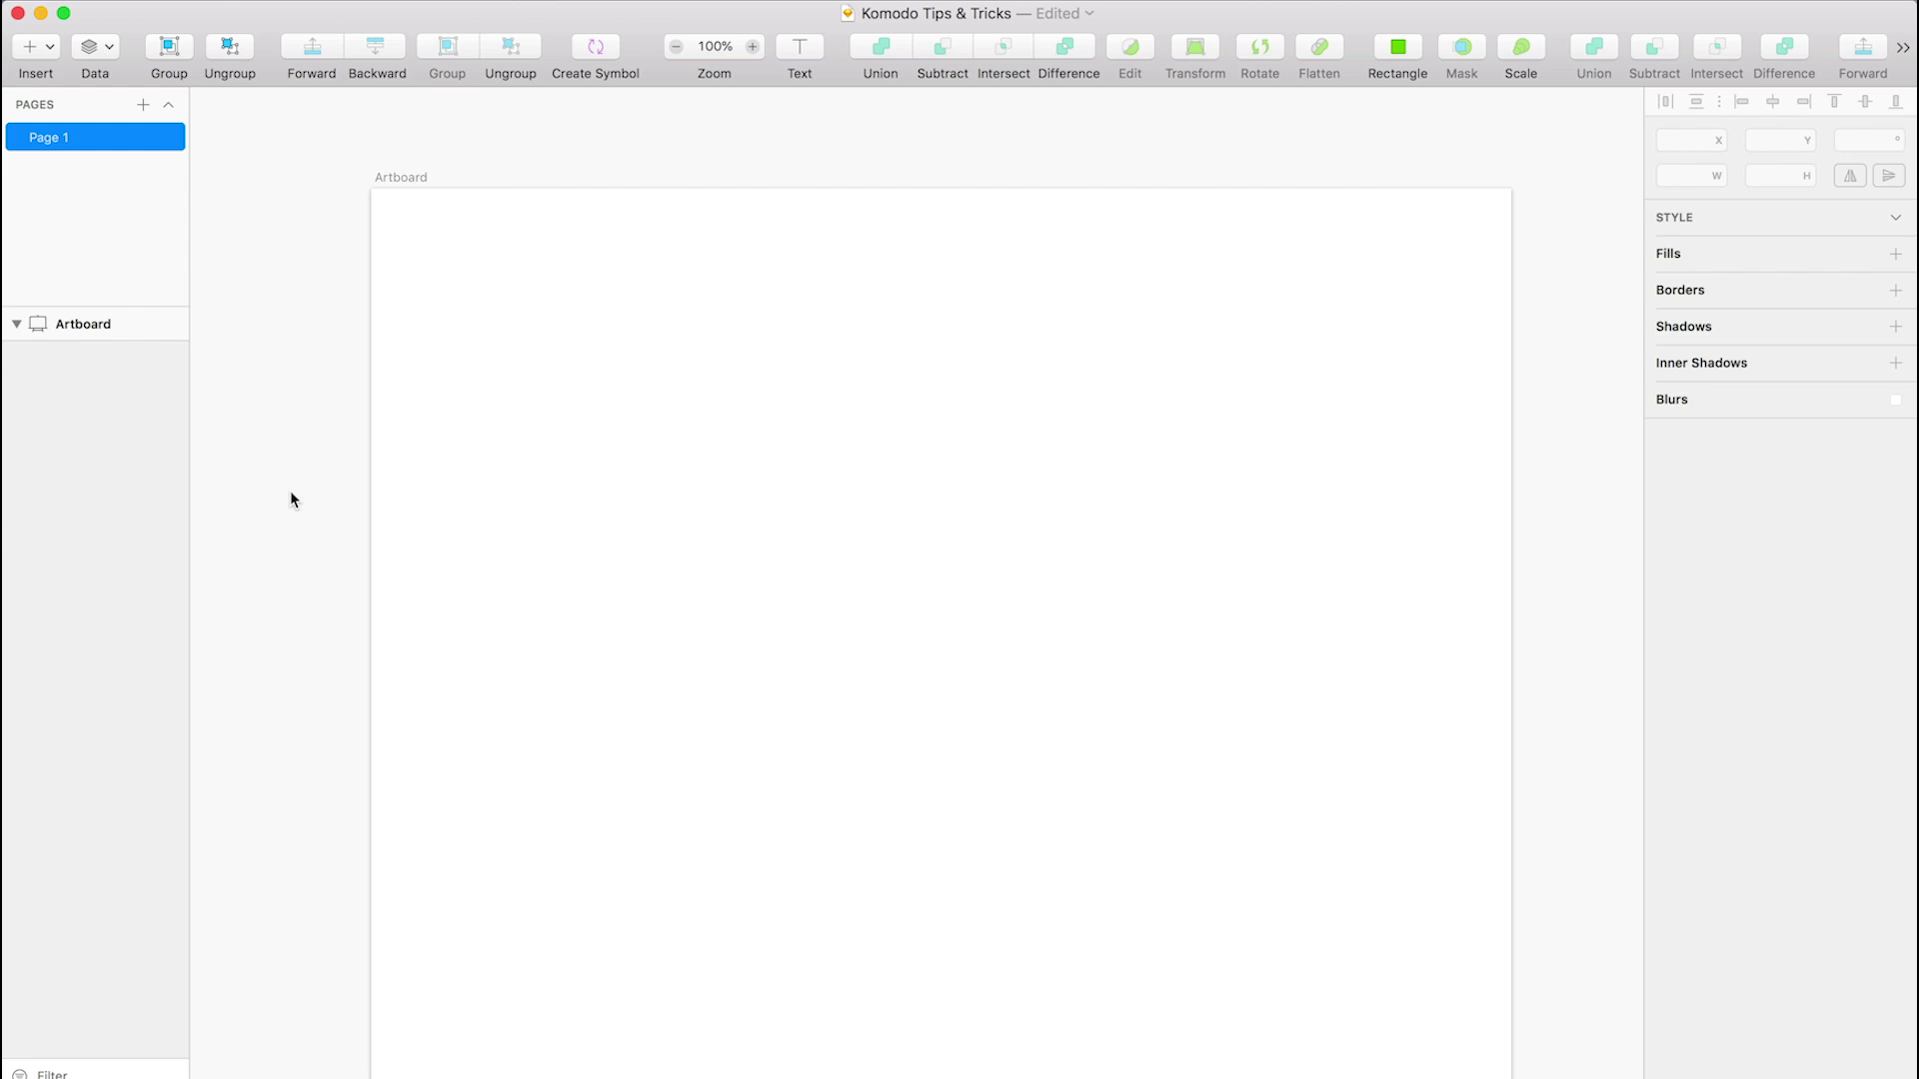
pyautogui.press('u')
pyautogui.moveTo(612, 341); pyautogui.dragTo(909, 432)
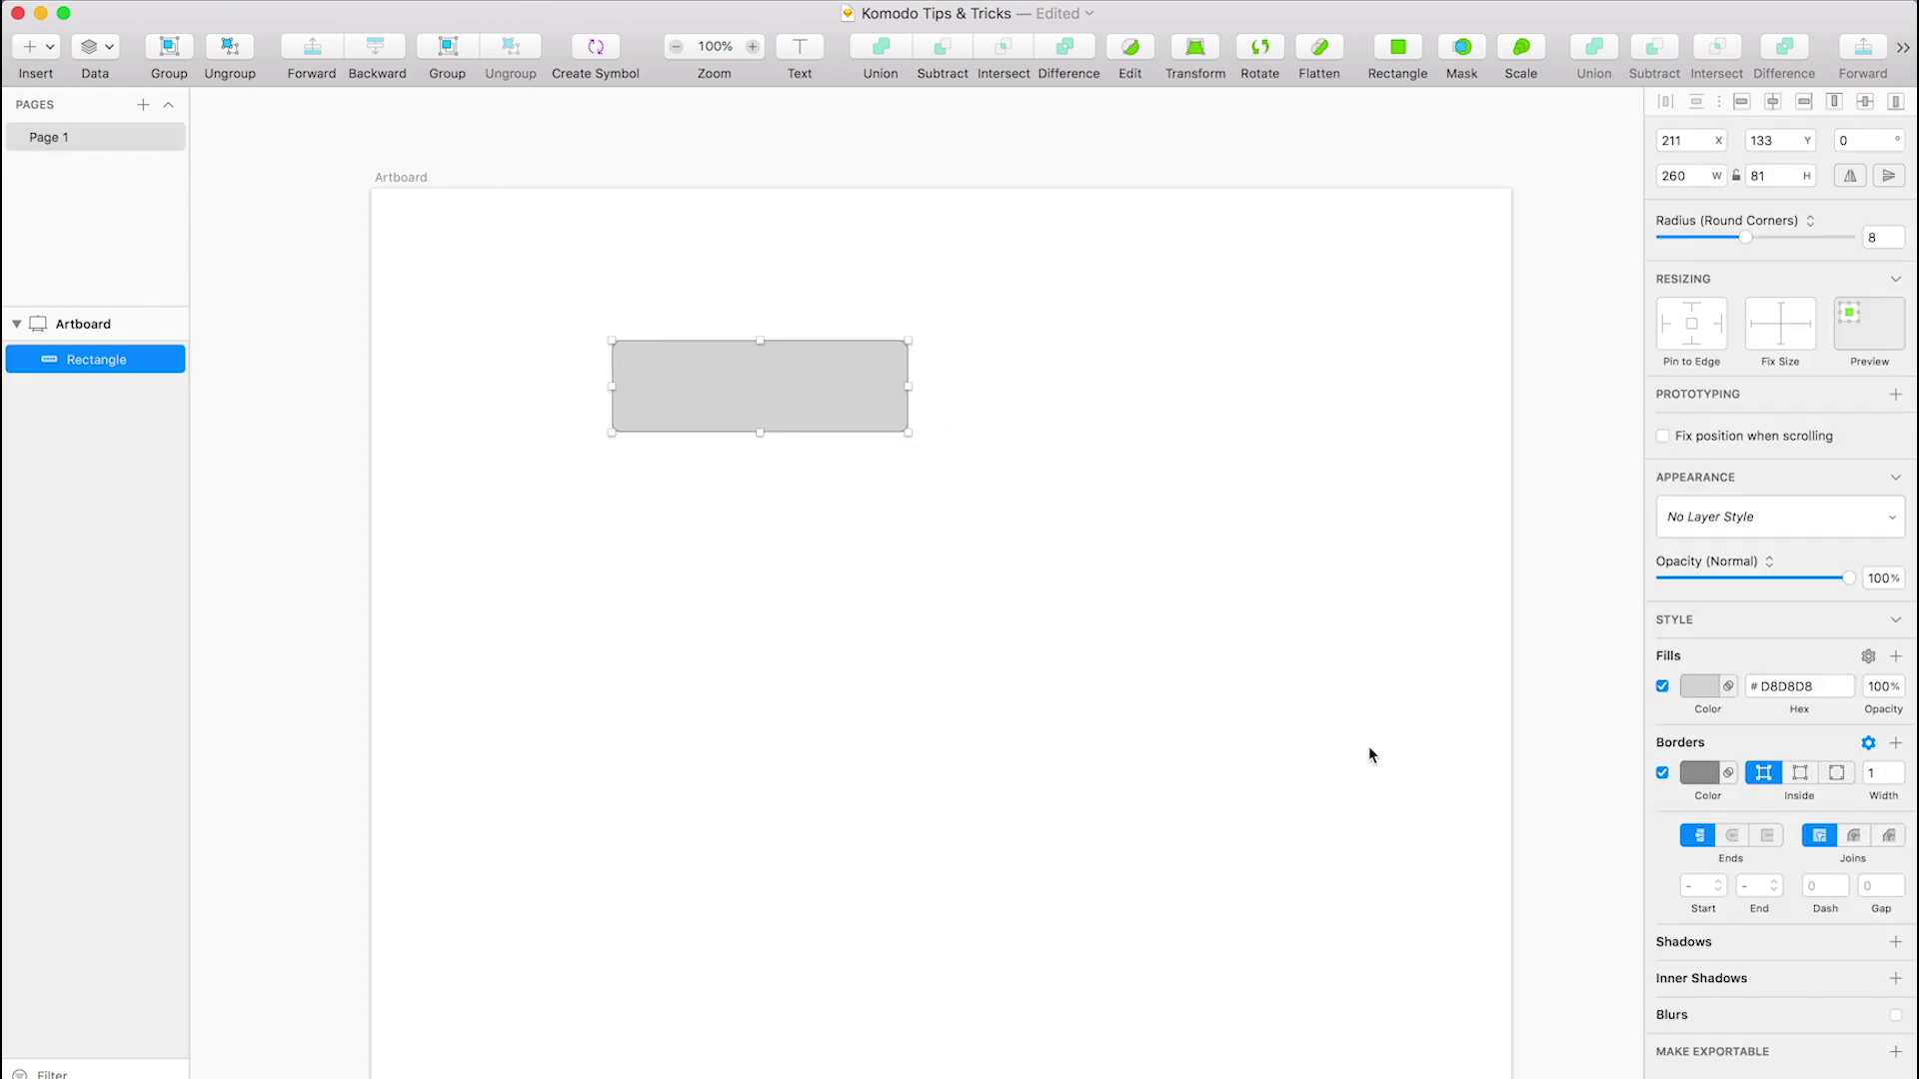
pyautogui.click(1661, 687)
pyautogui.click(772, 615)
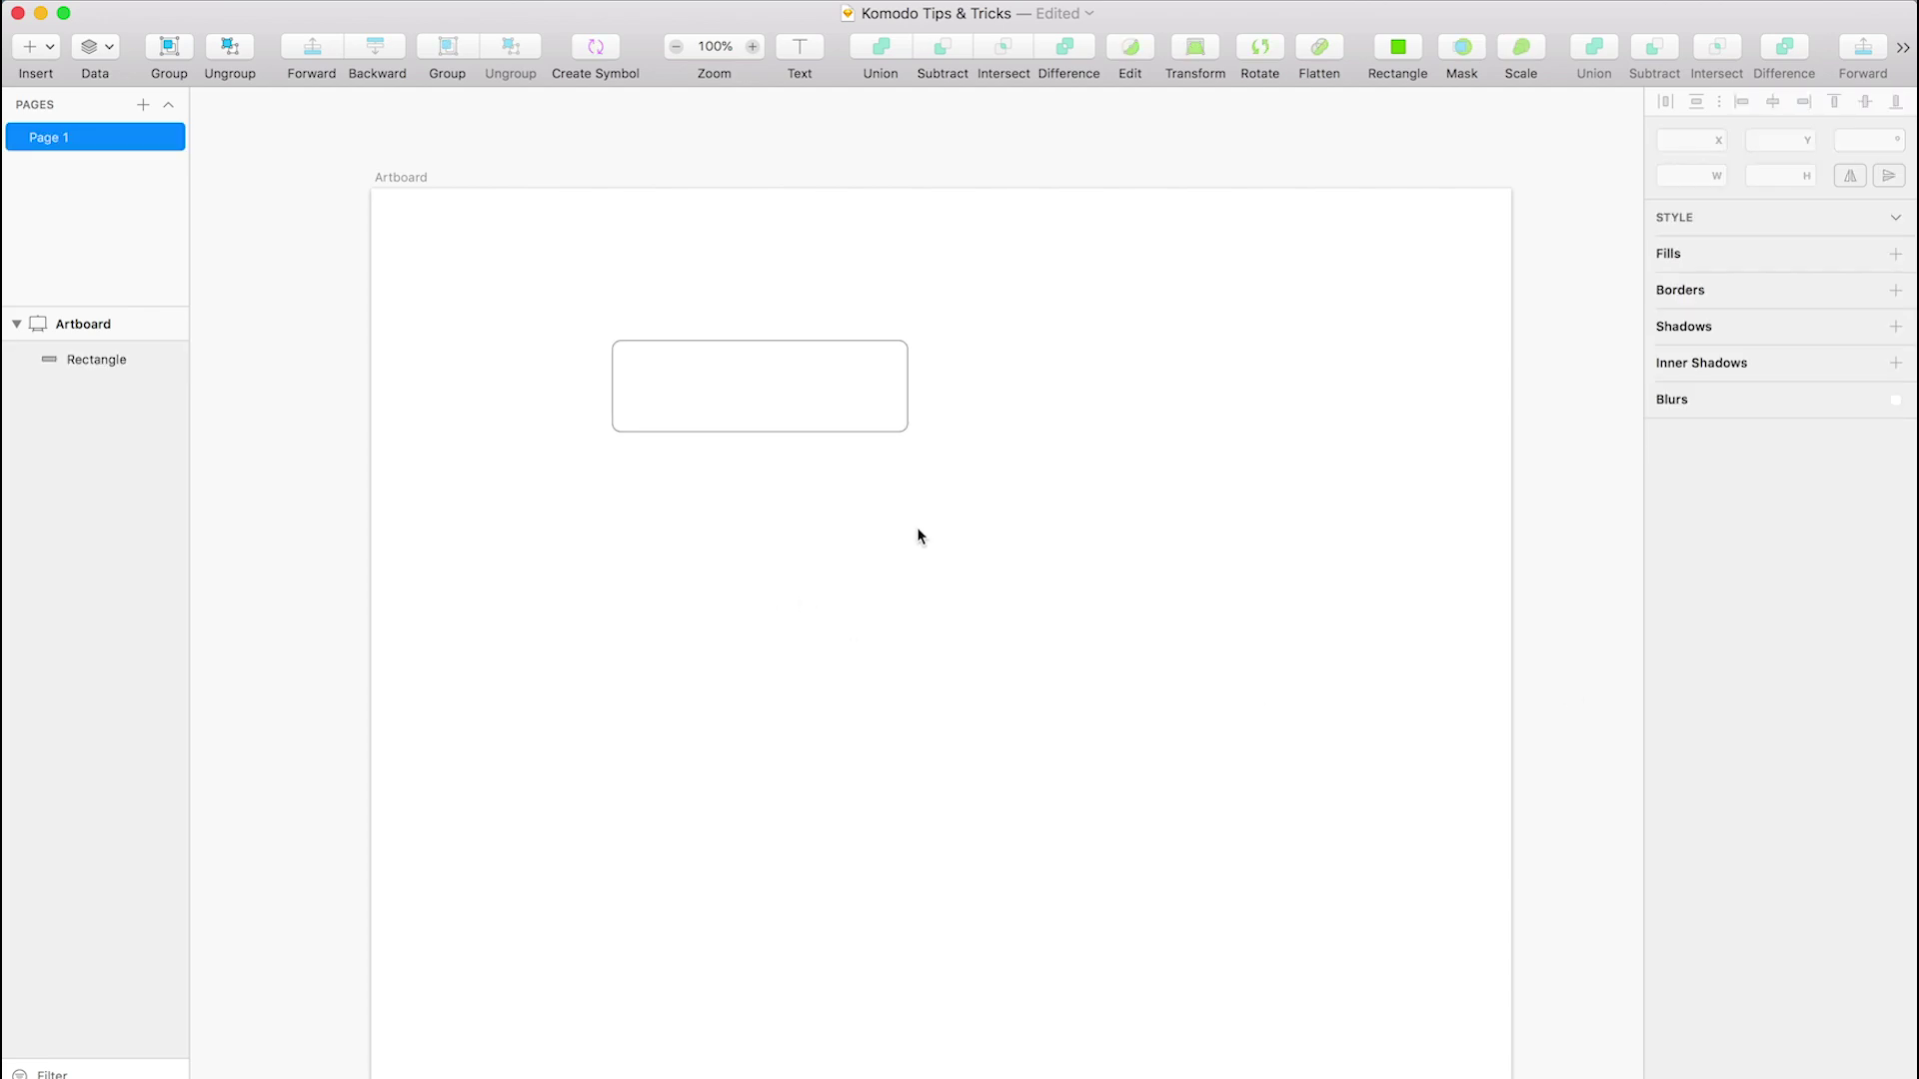
# - Add the text 'Secondary CTA' and centre it inside the rectangle
pyautogui.press('t')
pyautogui.click(712, 557)
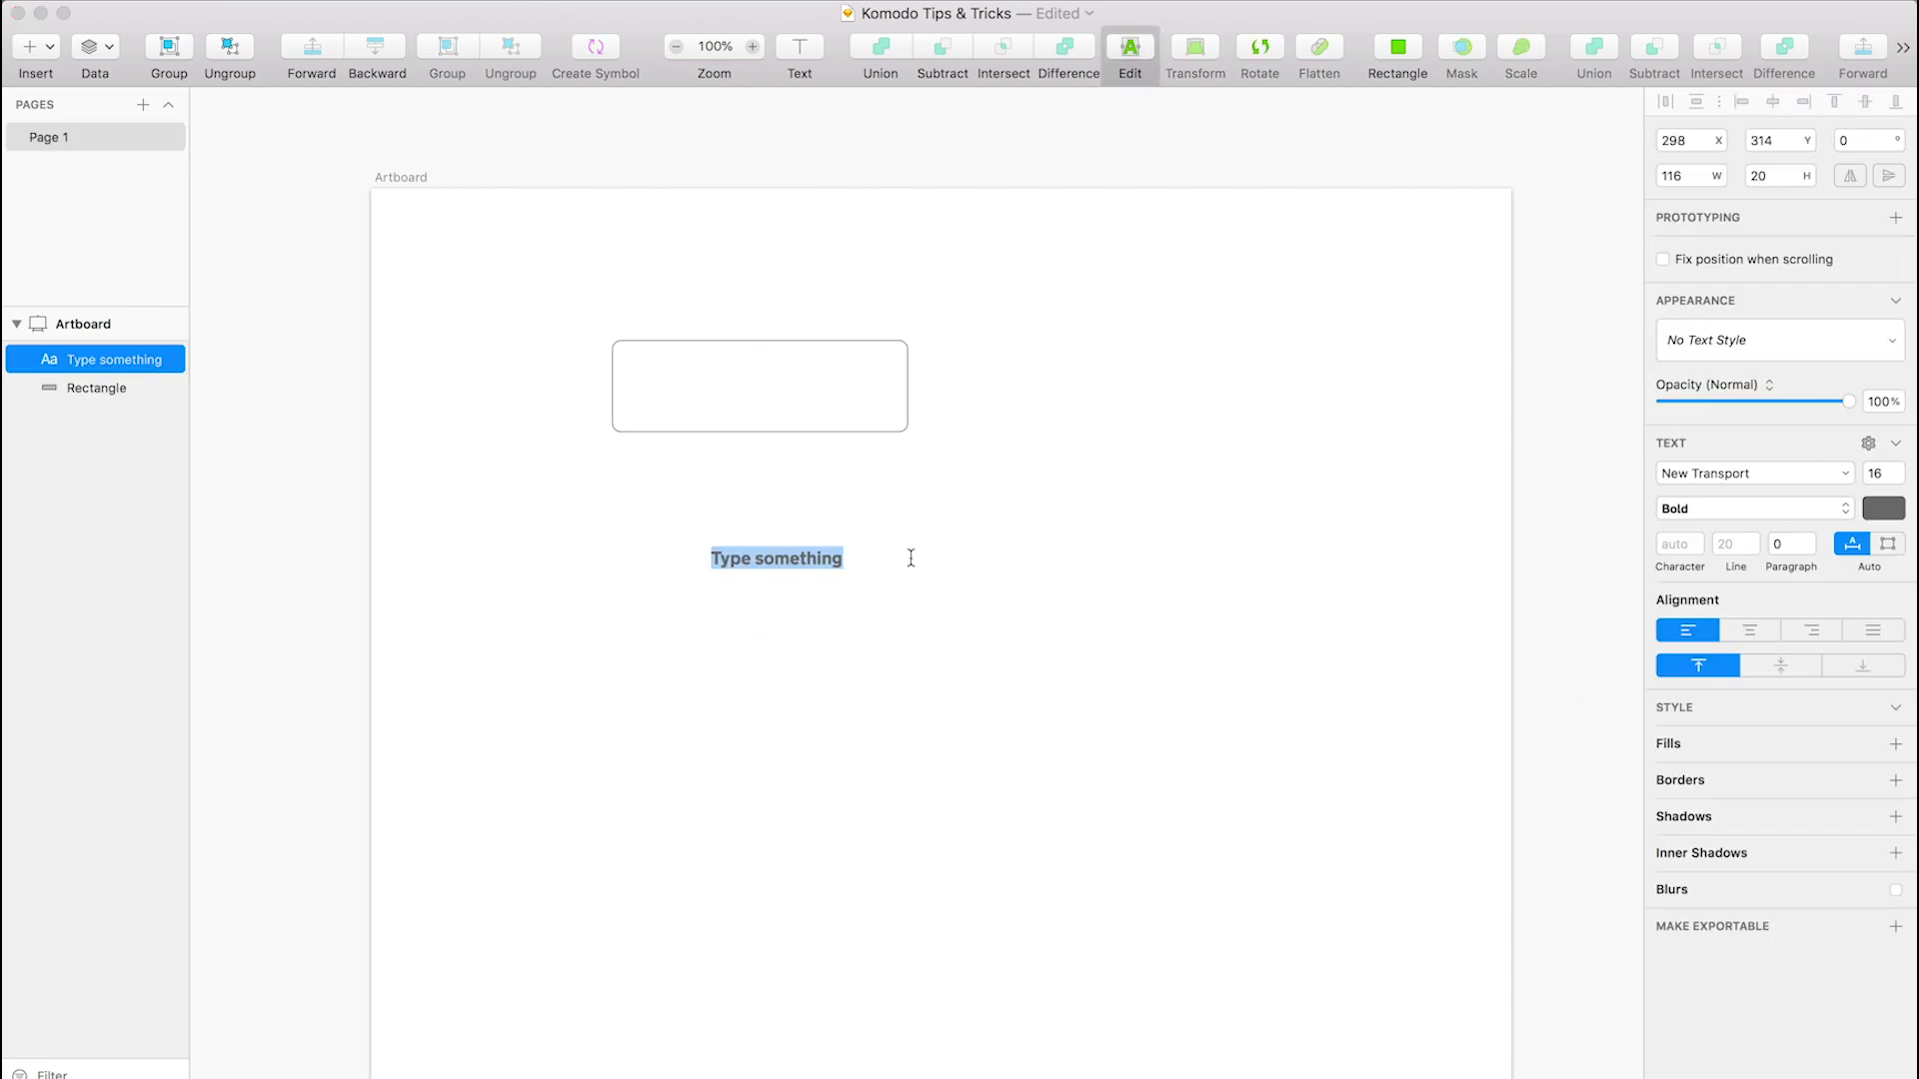
pyautogui.write('Secondary CTA')
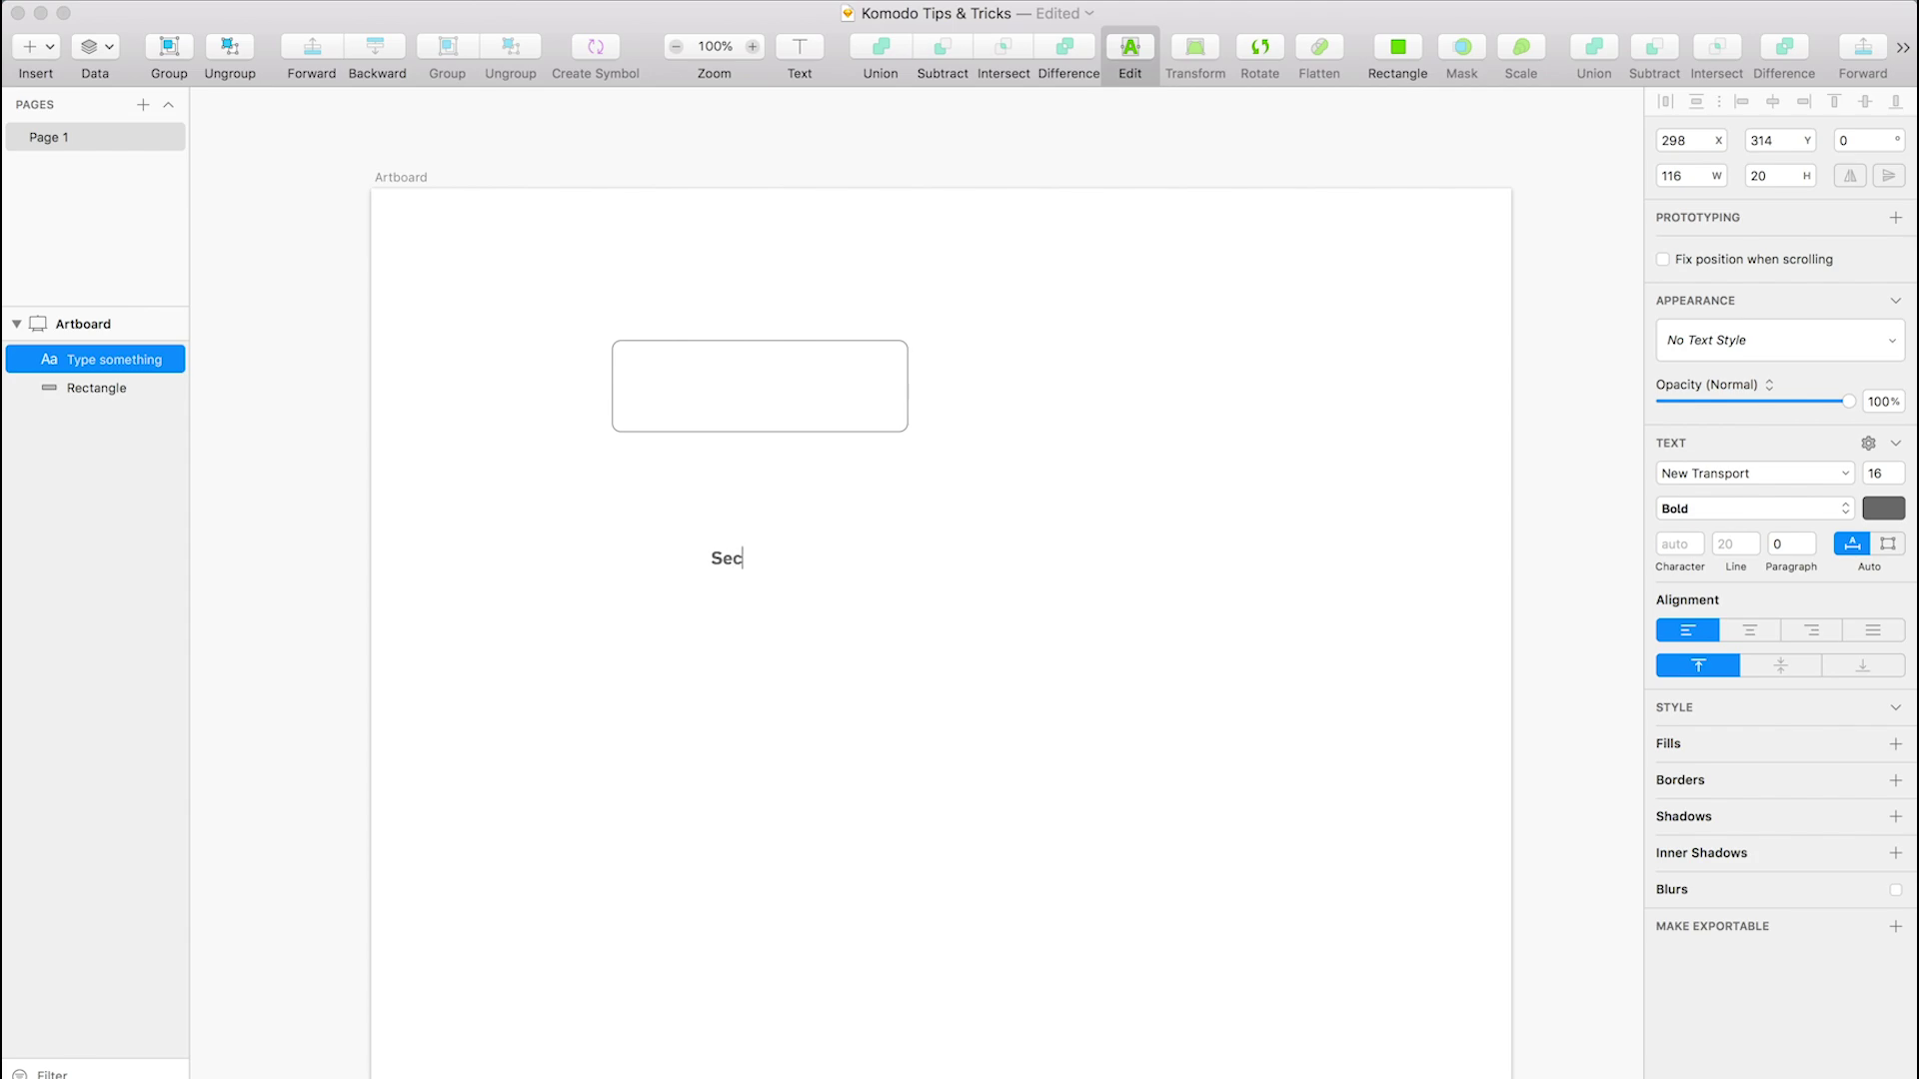
pyautogui.click(976, 604)
pyautogui.moveTo(800, 575); pyautogui.dragTo(776, 423)
pyautogui.click(794, 622)
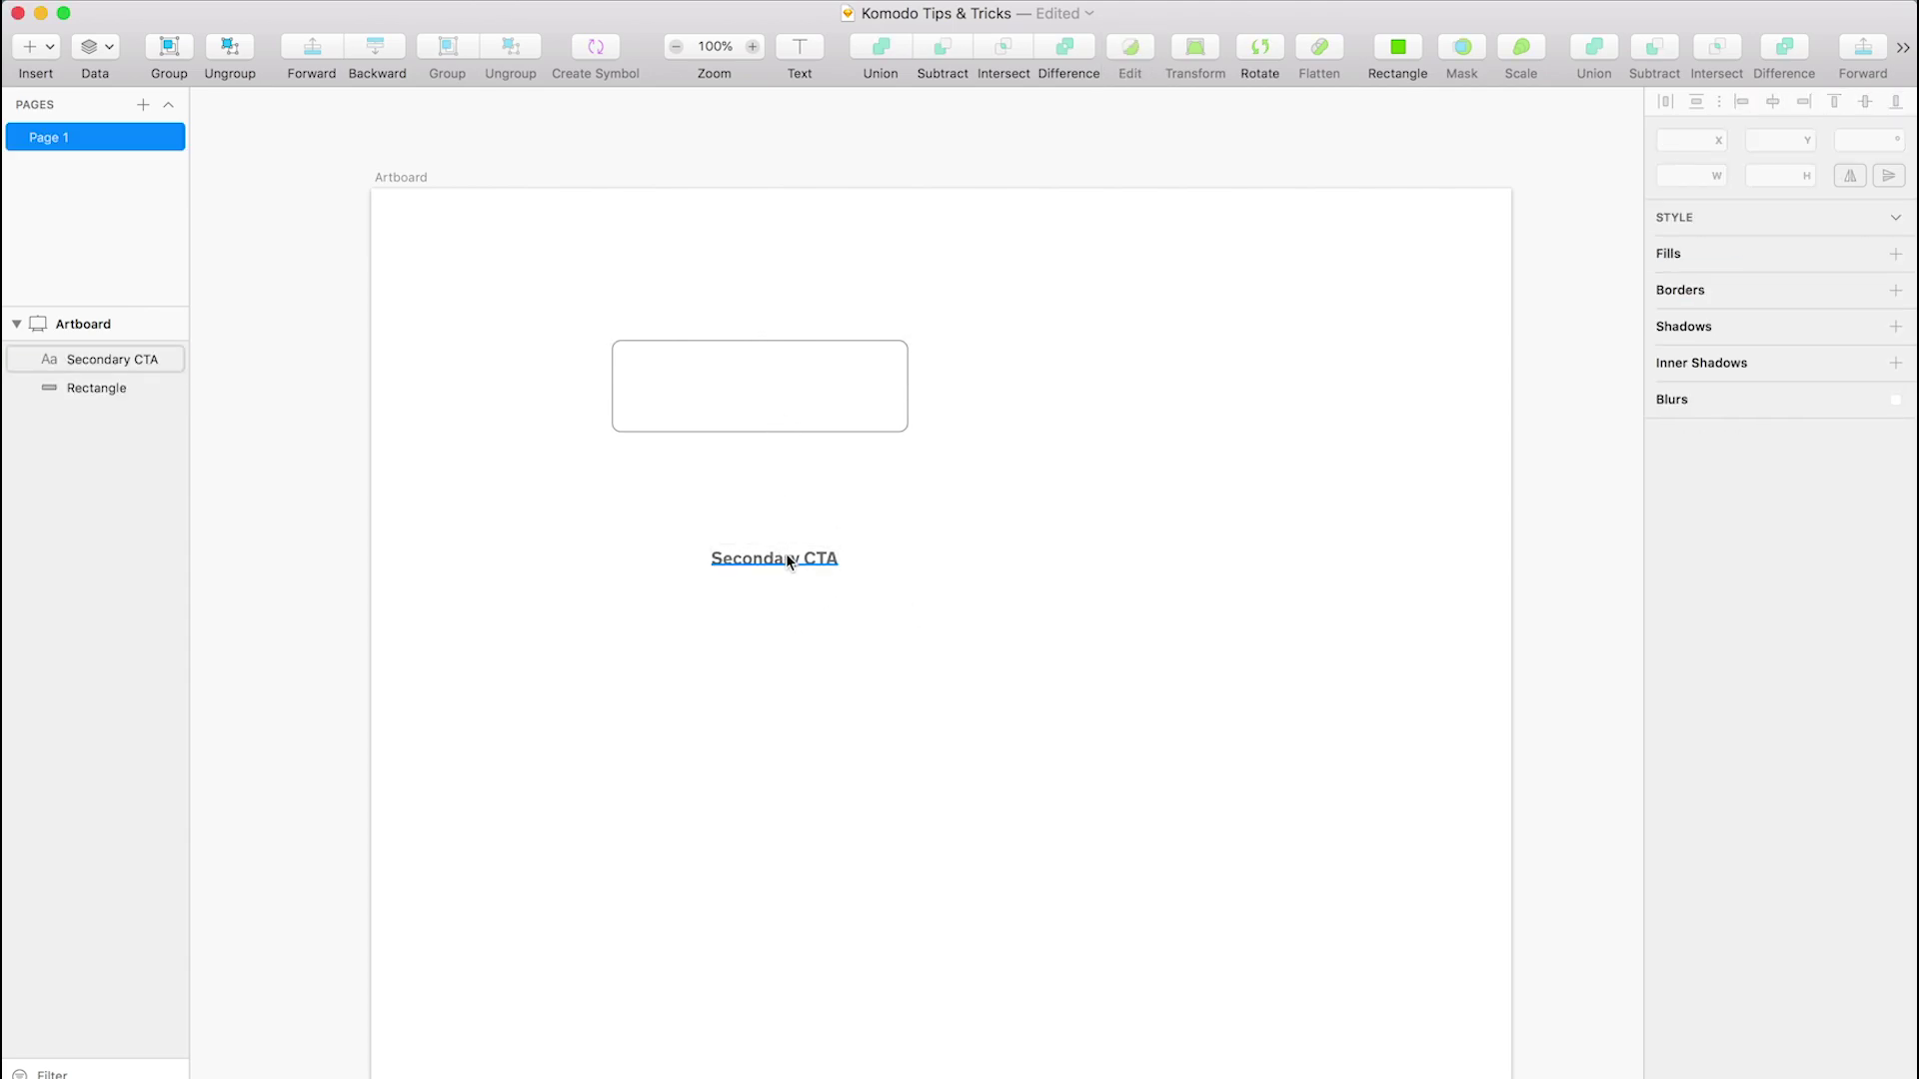
pyautogui.moveTo(785, 556); pyautogui.dragTo(768, 387)
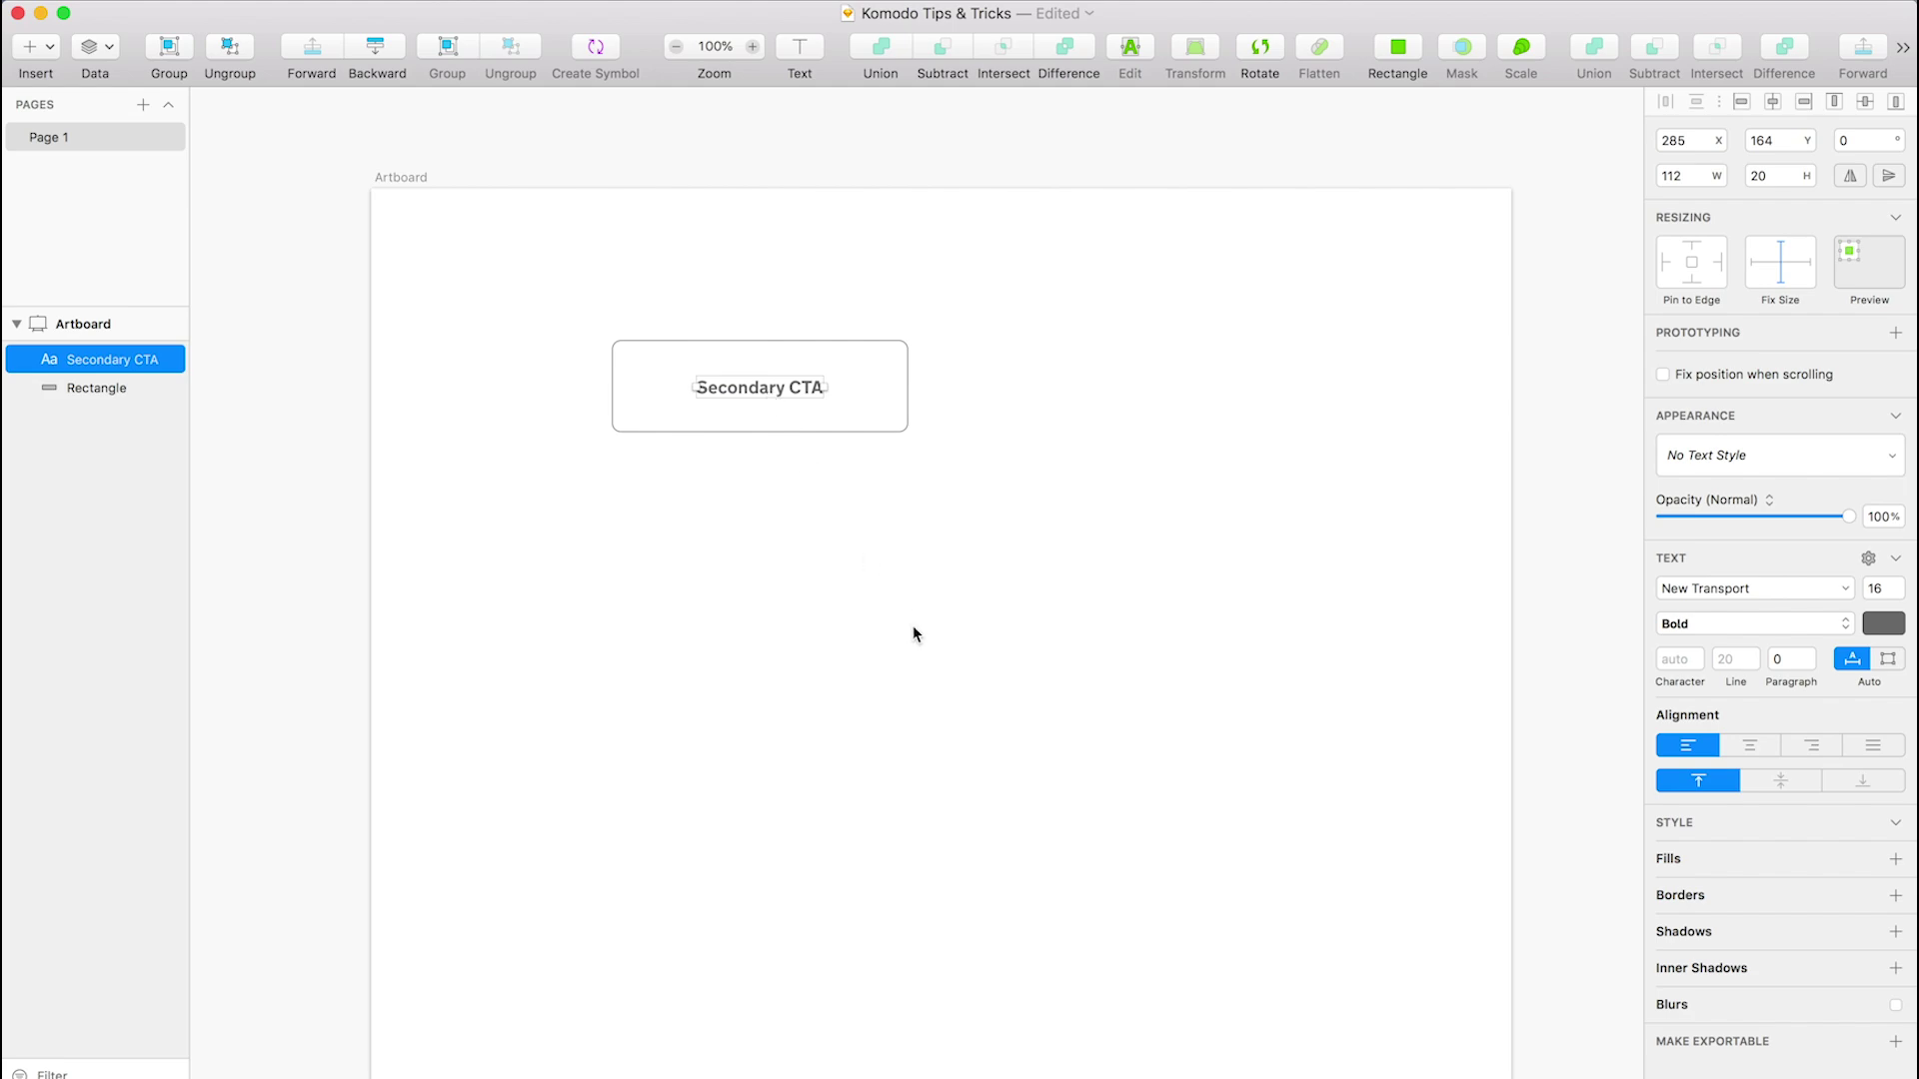
pyautogui.click(913, 630)
pyautogui.click(758, 397)
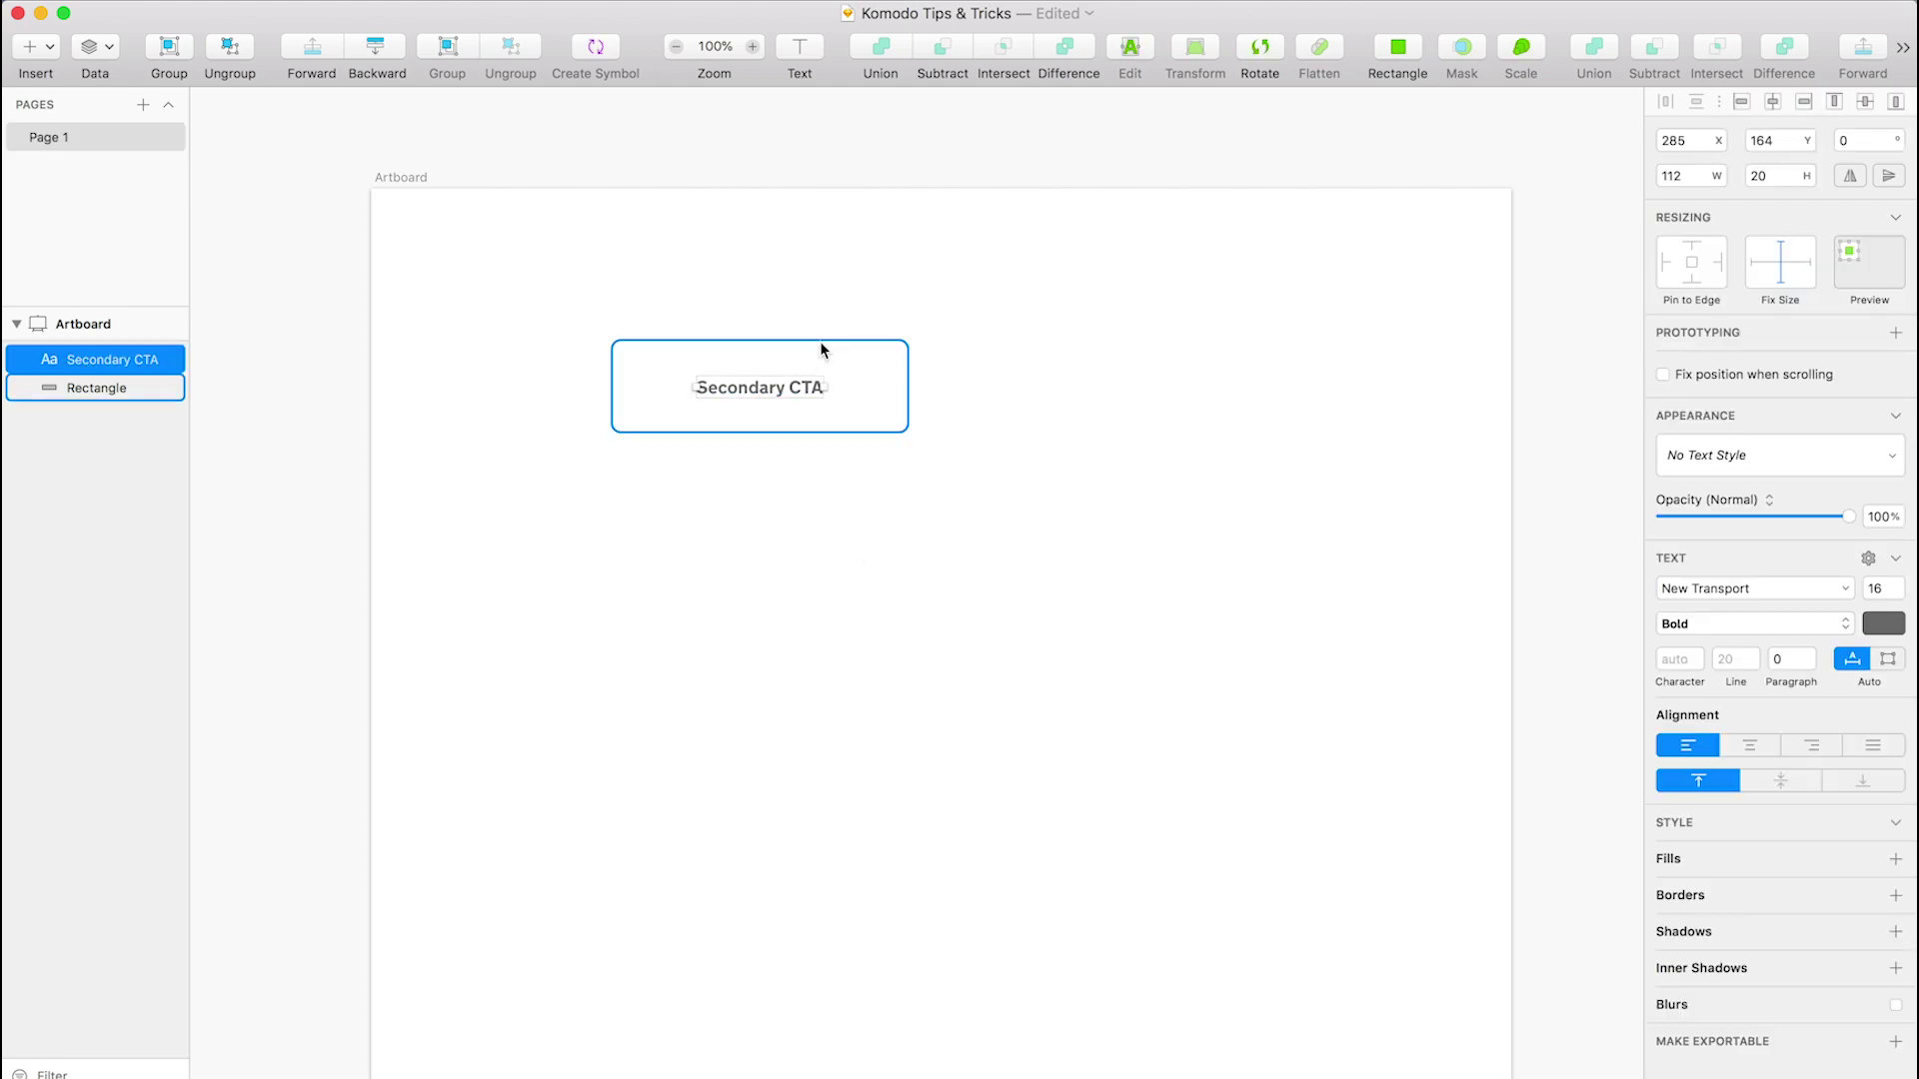
# - Make the Secondary CTA text and the rectangle's border black
pyautogui.click(1881, 624)
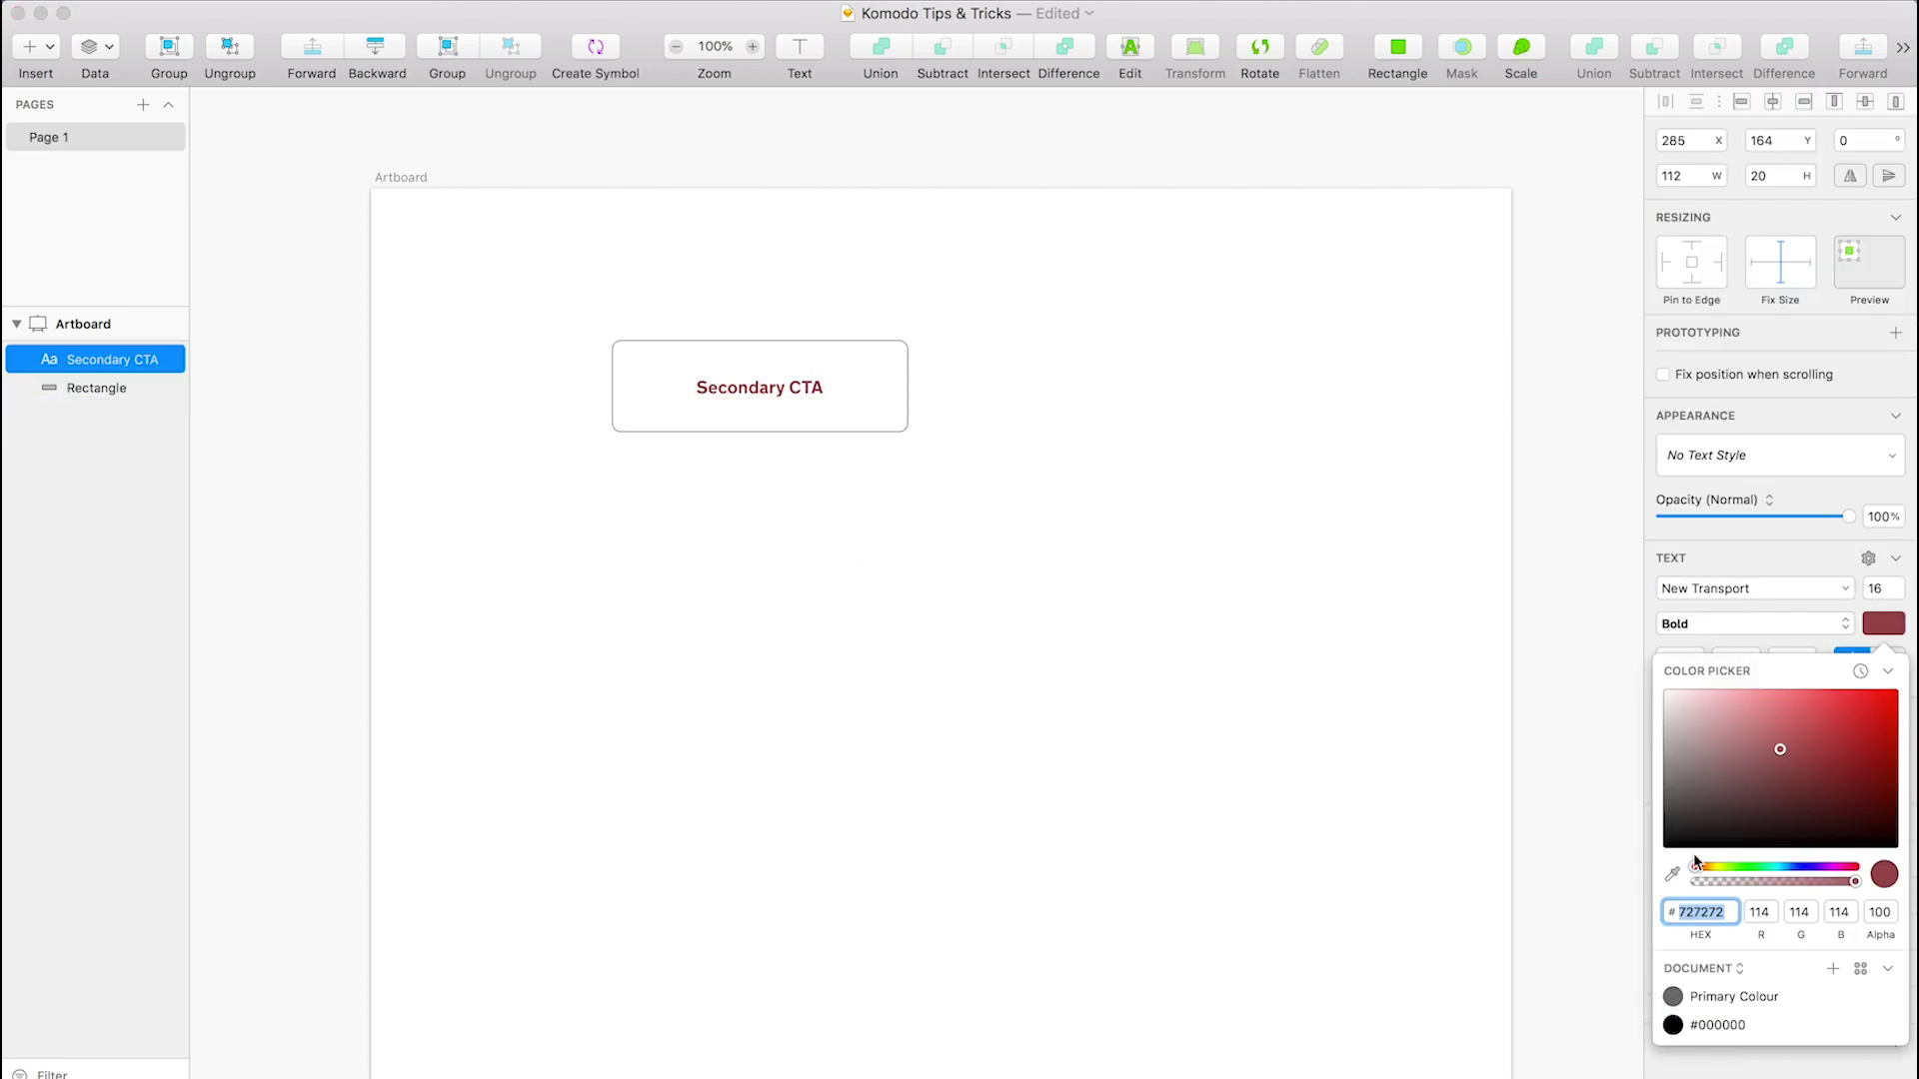
pyautogui.click(1699, 1025)
pyautogui.click(1323, 531)
pyautogui.click(795, 432)
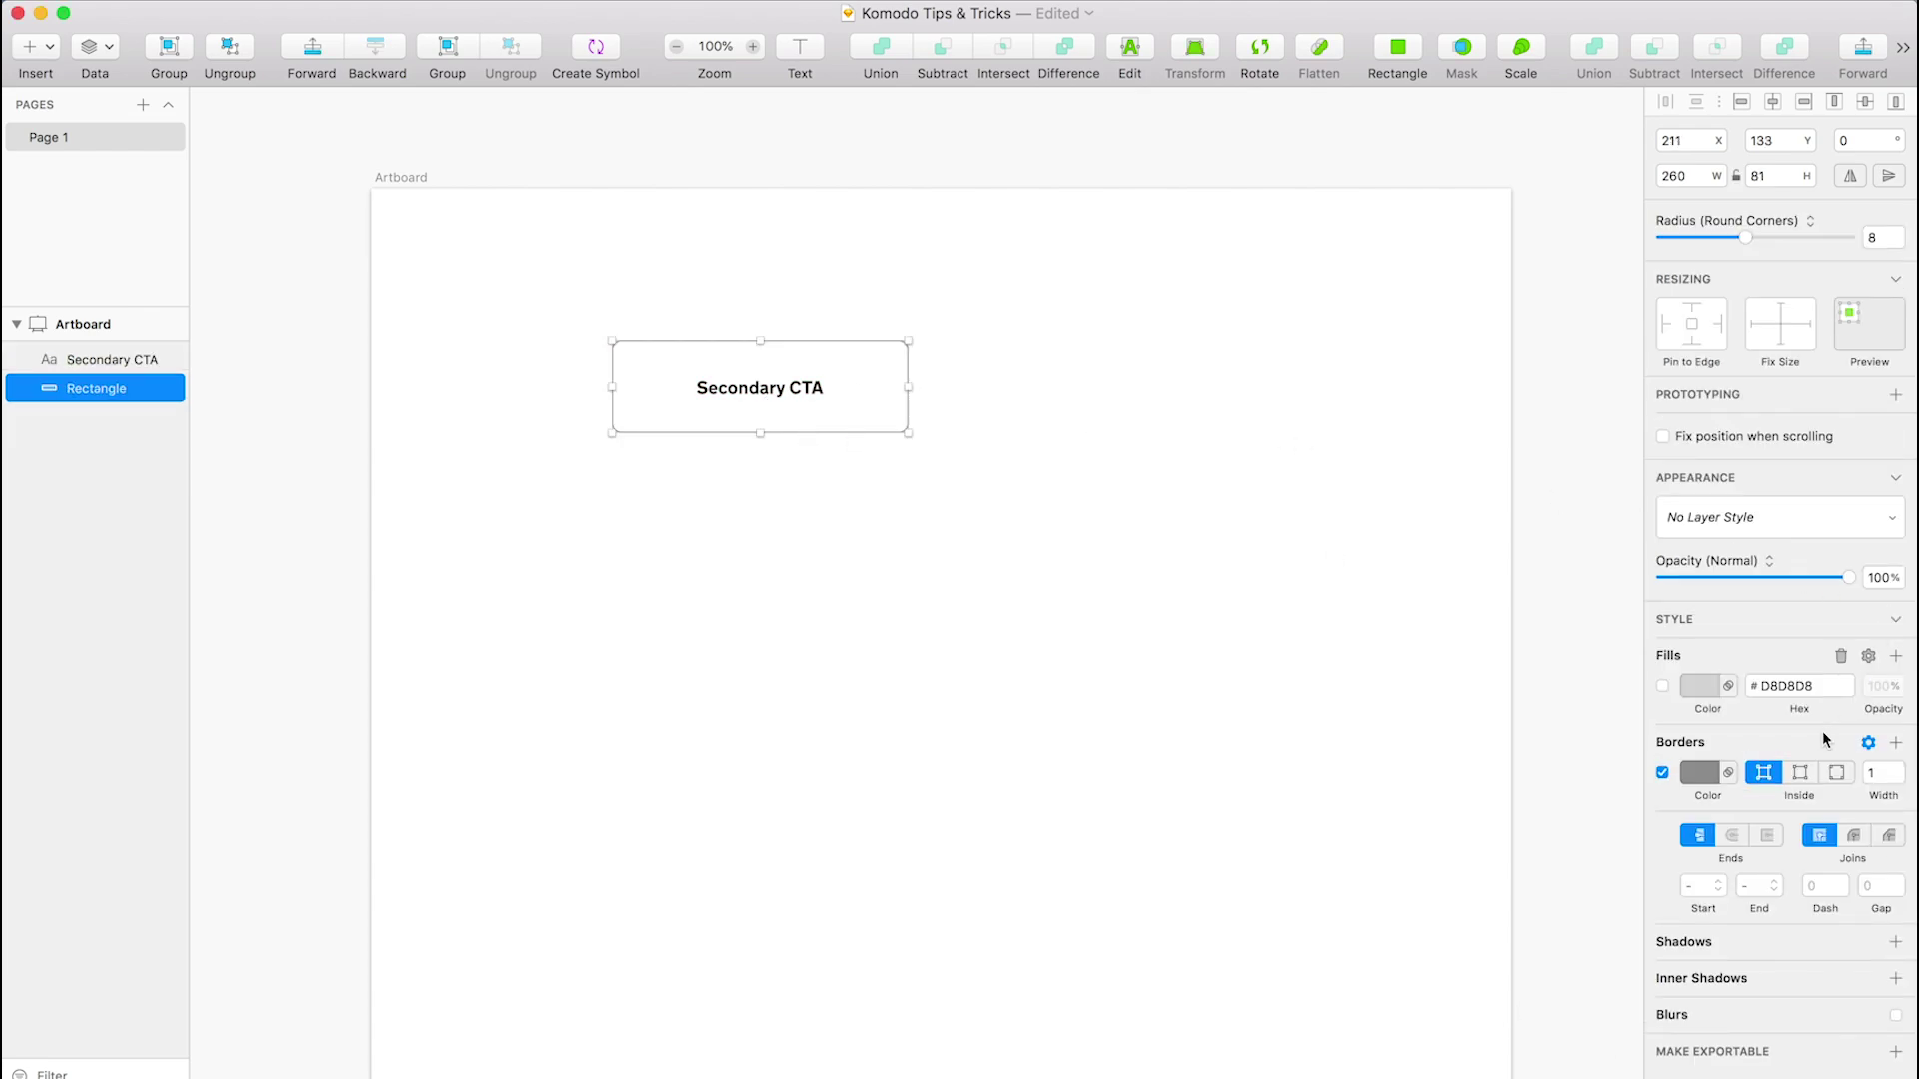
pyautogui.click(1693, 772)
pyautogui.click(1735, 921)
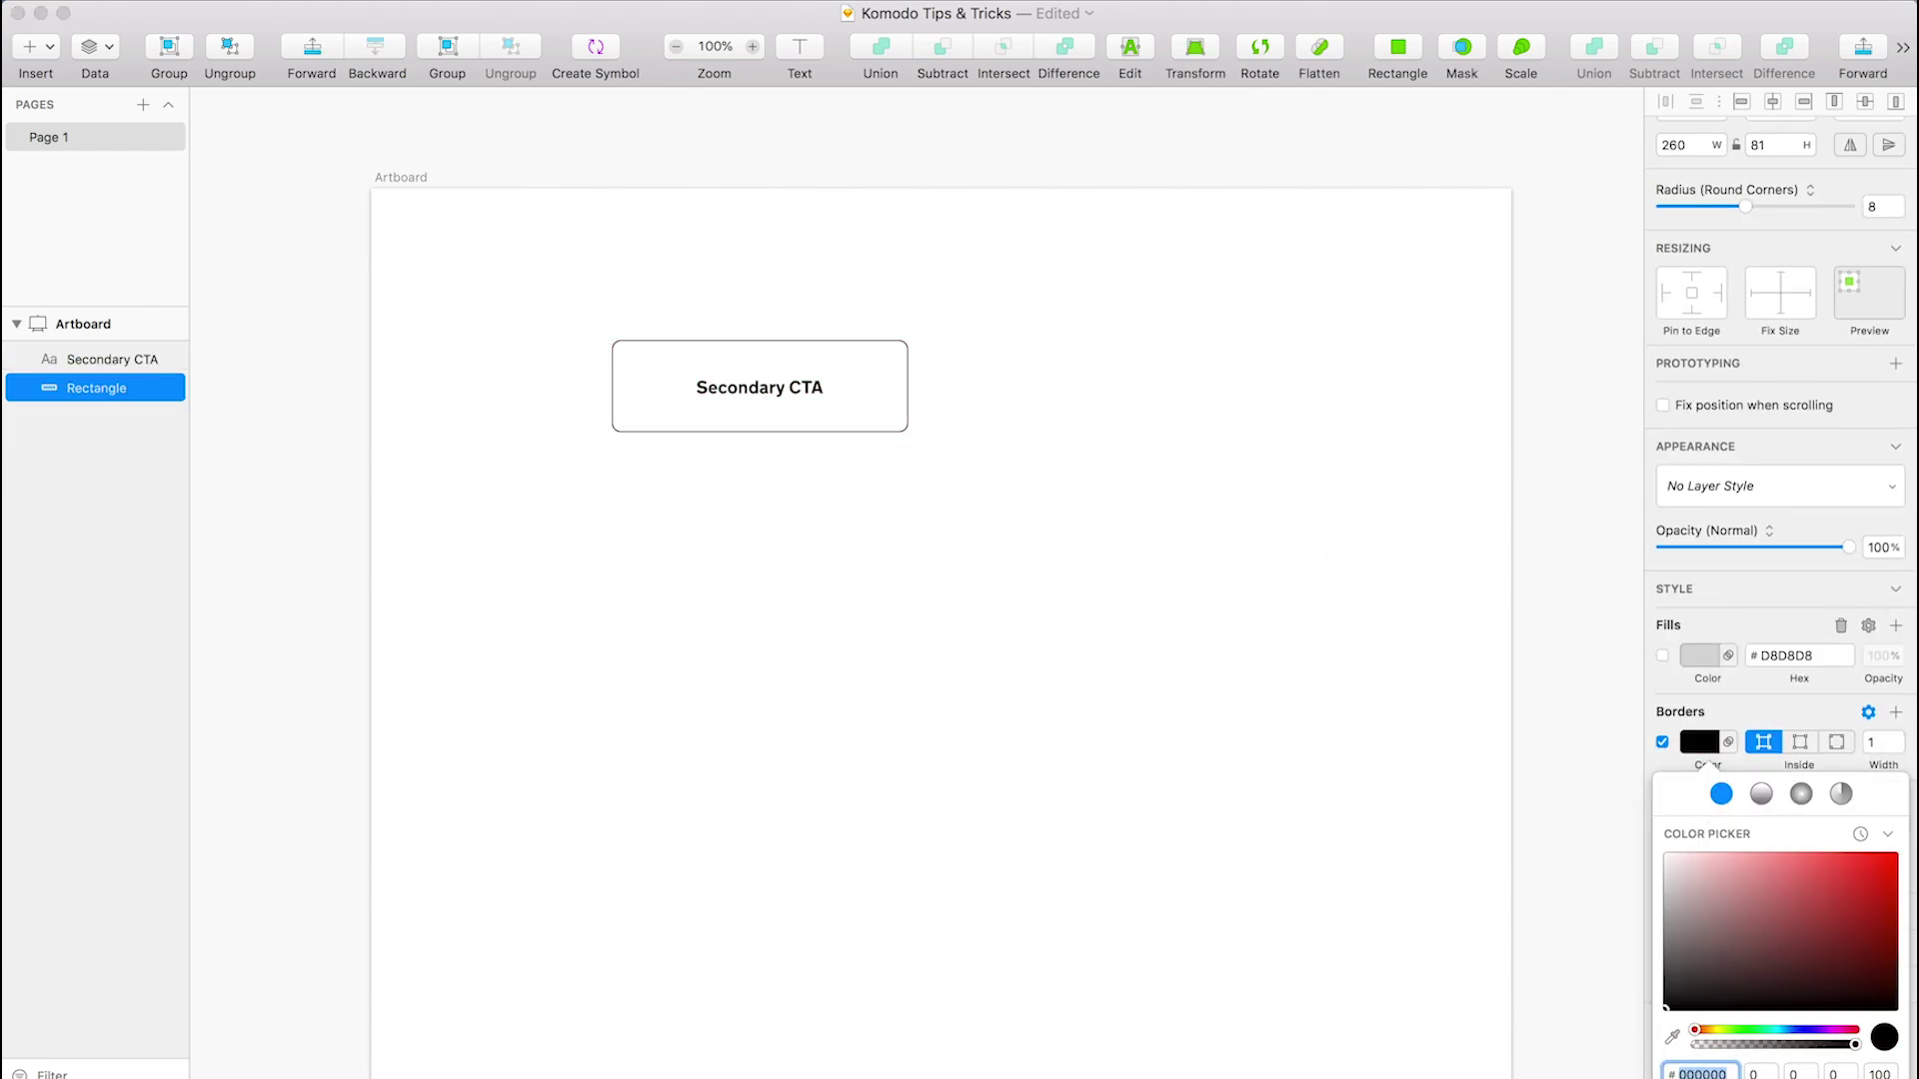
pyautogui.click(780, 422)
# - Draw a second borderless rectangle below the first, filled #000000
pyautogui.press('r')
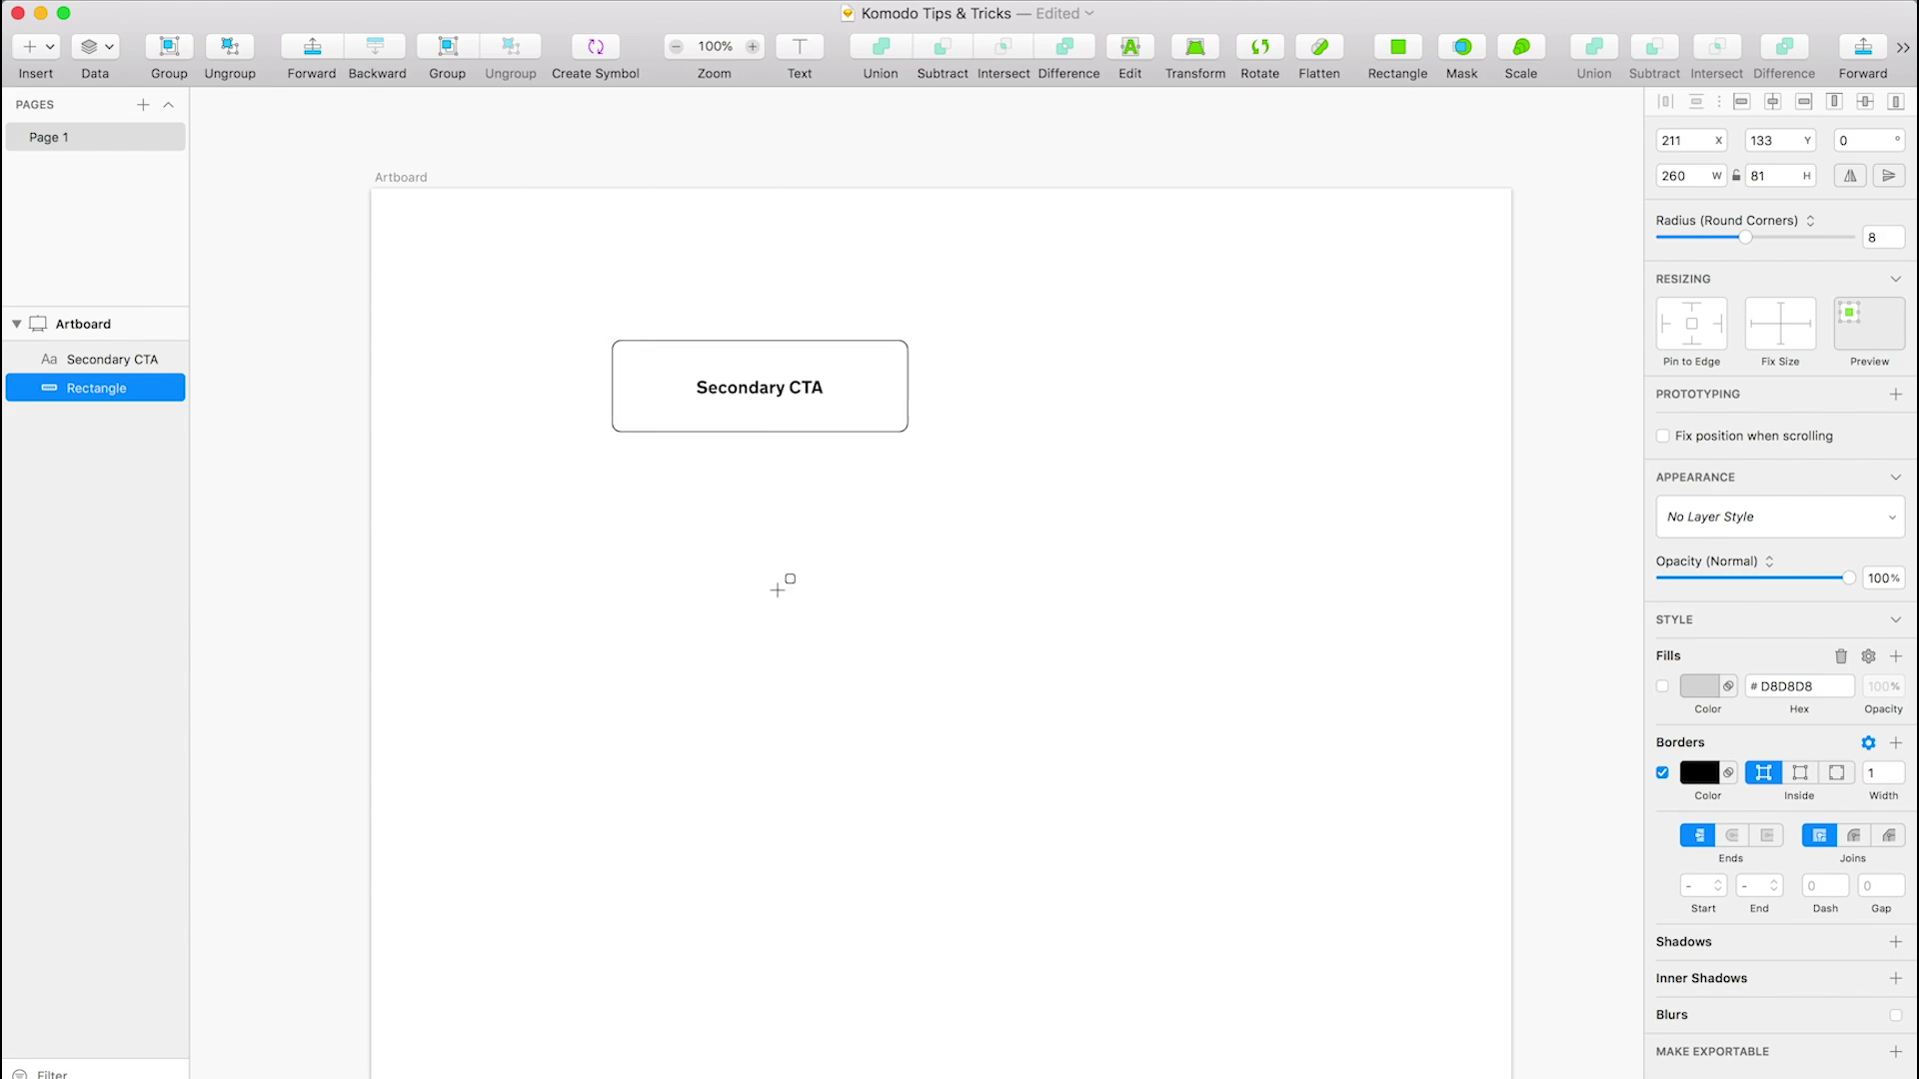
pyautogui.moveTo(612, 501); pyautogui.dragTo(907, 596)
pyautogui.click(1662, 773)
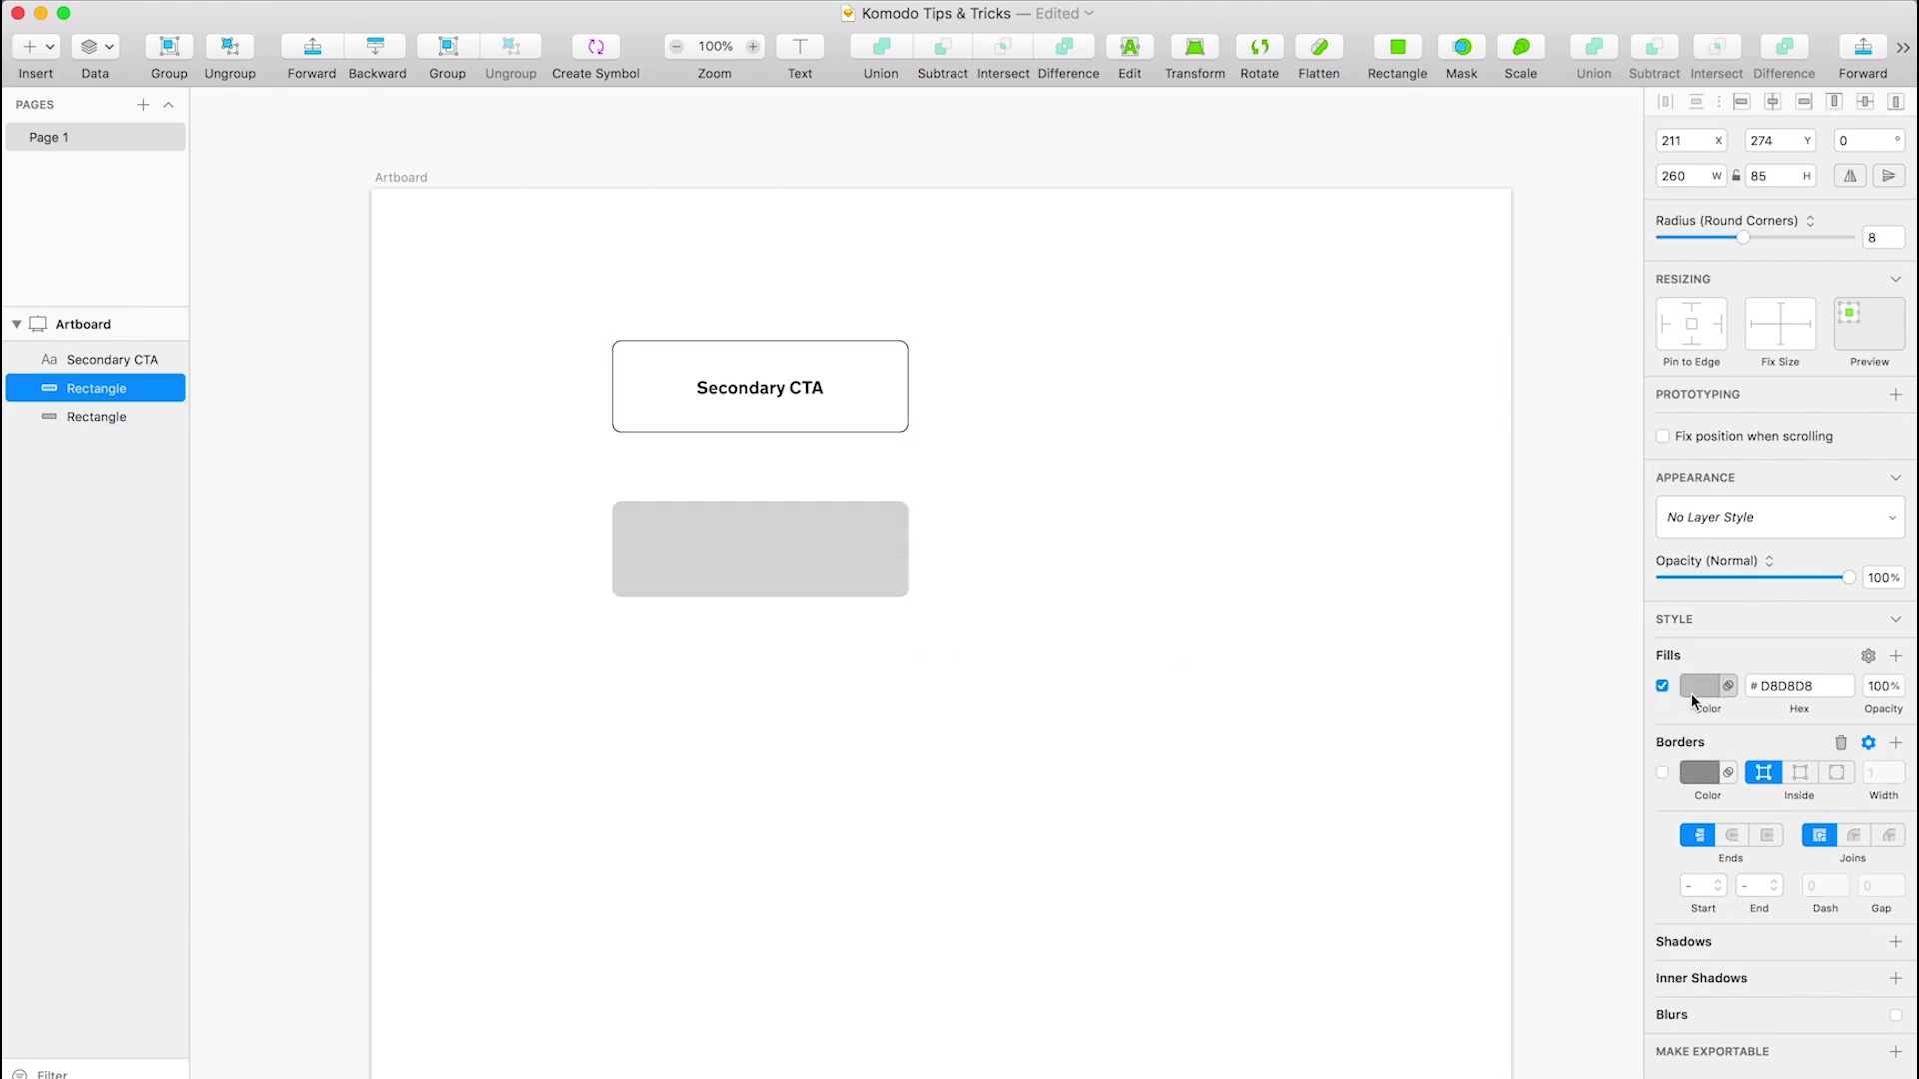
pyautogui.click(1691, 694)
pyautogui.write('000000')
pyautogui.click(1345, 584)
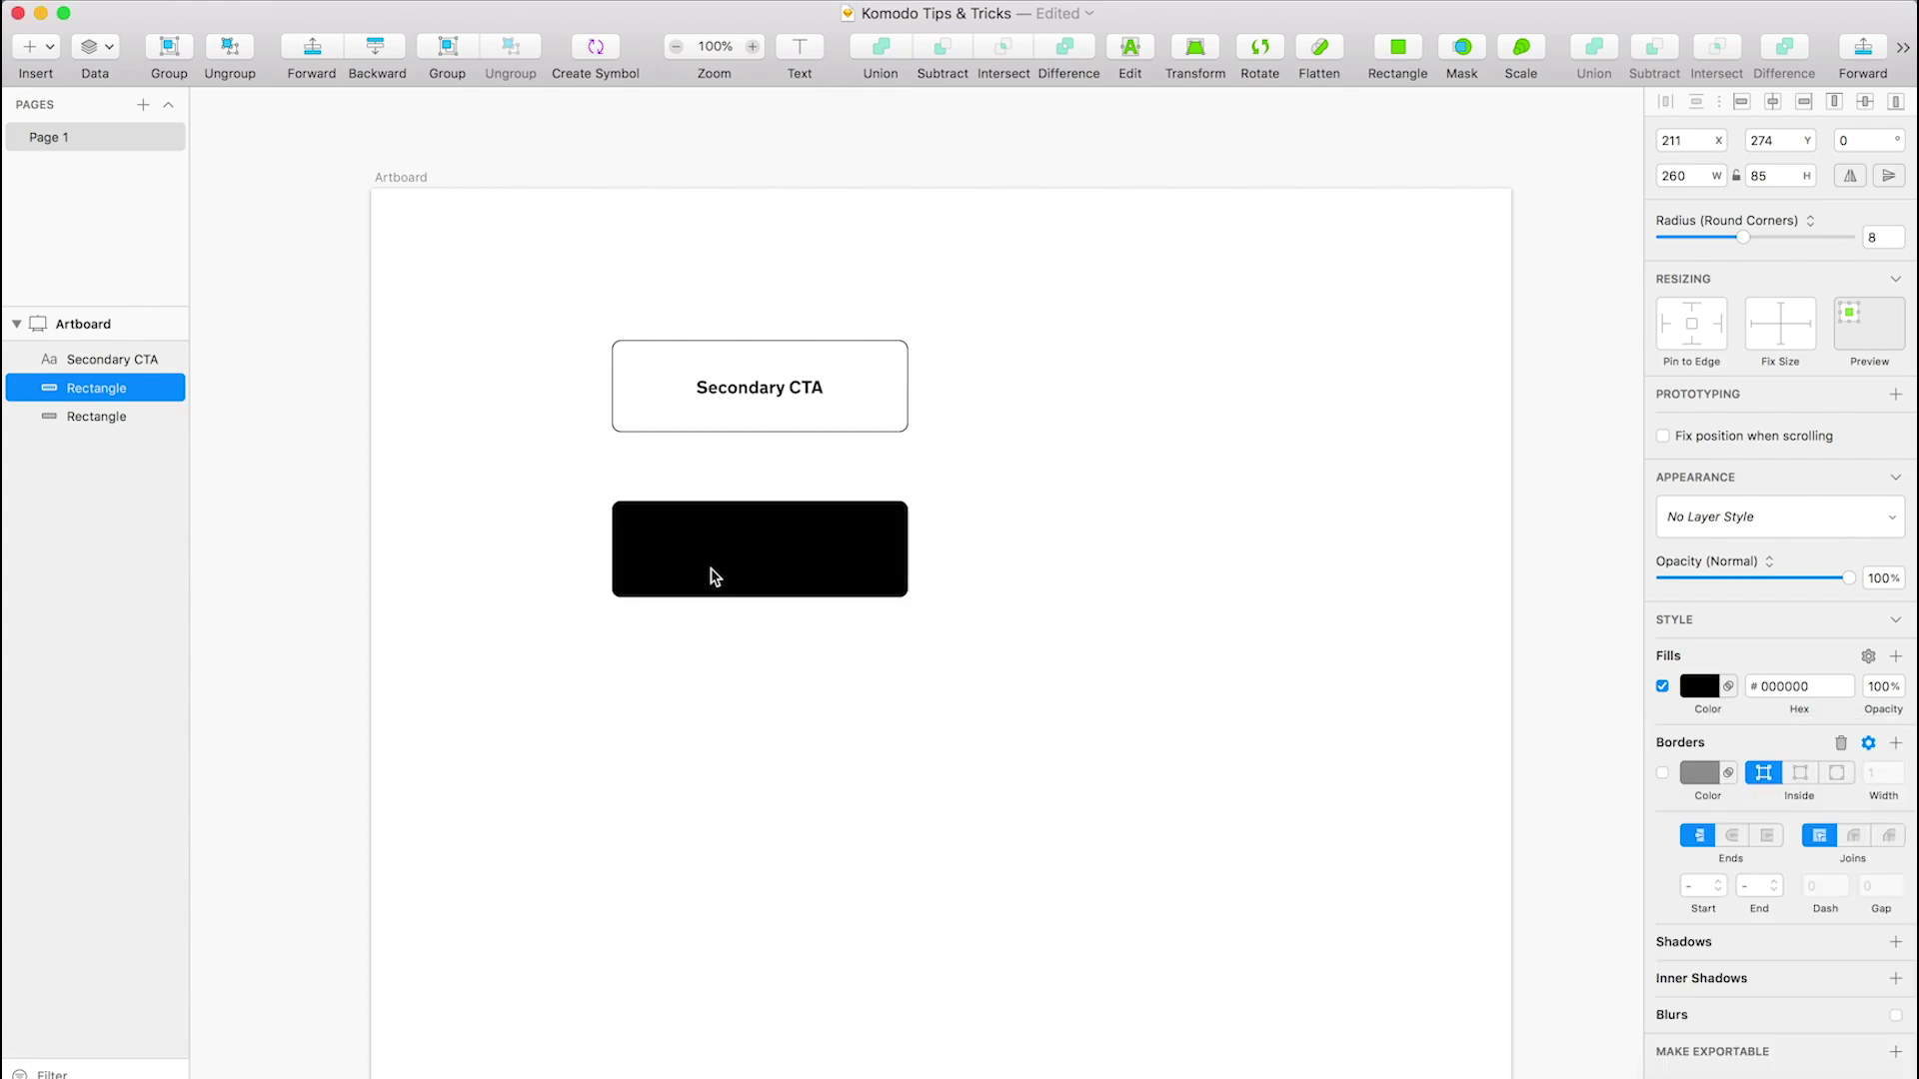
# - Copy the label into the black rectangle, make it white, and move that button down about 80 px
pyautogui.click(771, 390)
pyautogui.moveTo(771, 389); pyautogui.dragTo(771, 533)
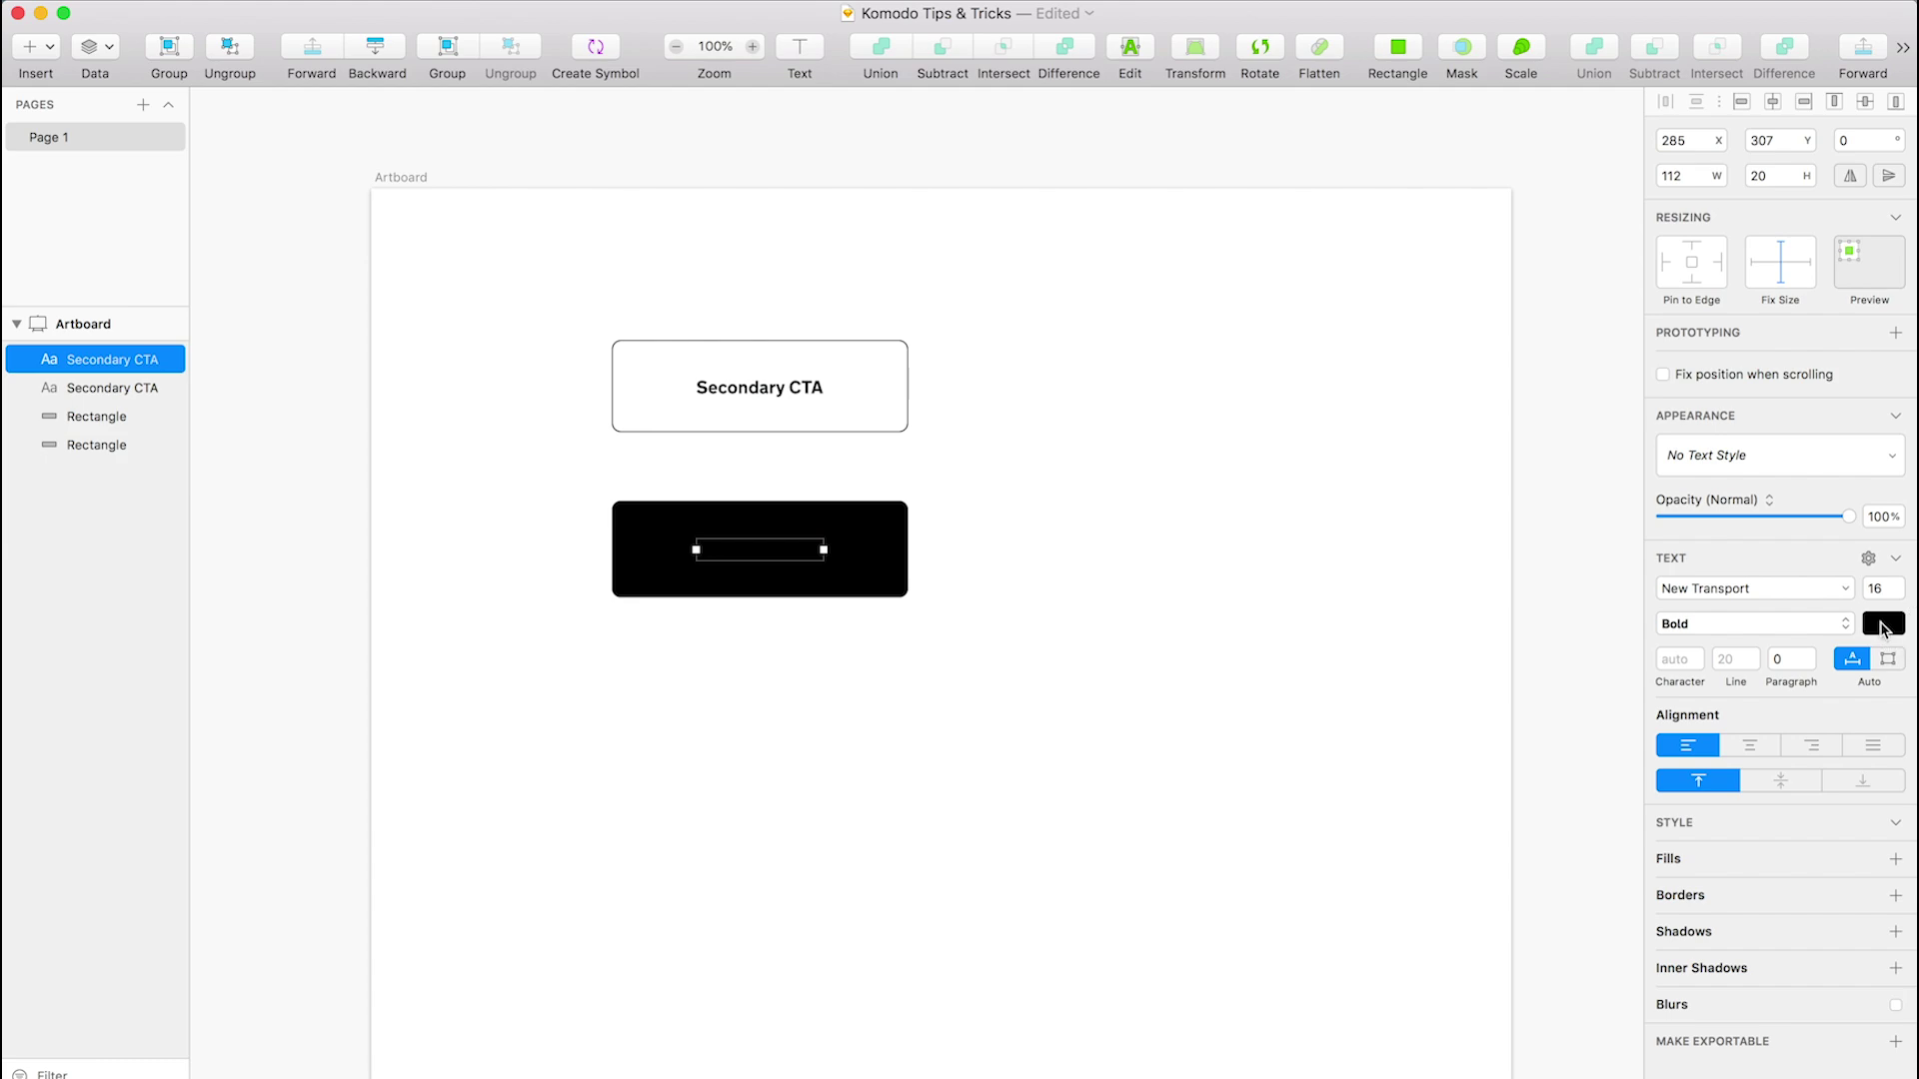
pyautogui.click(1881, 622)
pyautogui.click(1709, 1027)
pyautogui.click(1065, 556)
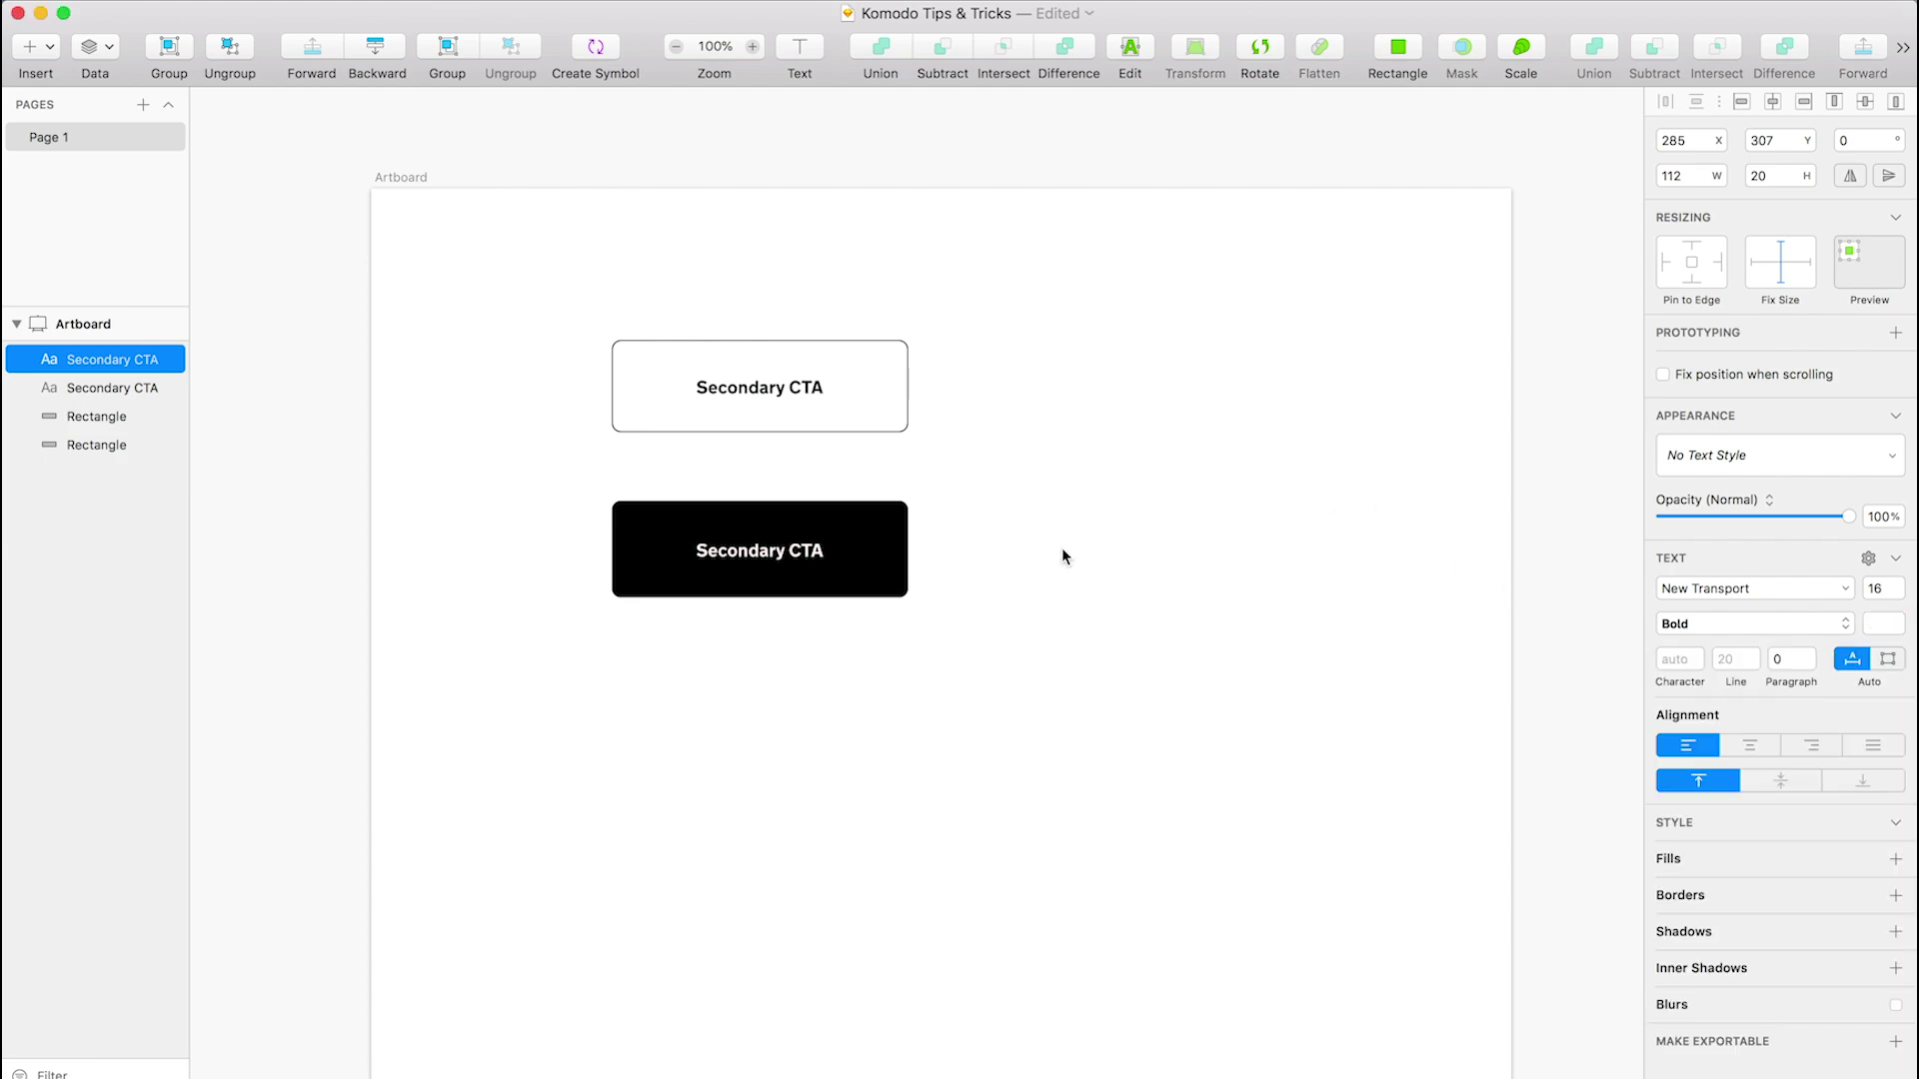
pyautogui.keyDown('shift'); pyautogui.click(754, 531); pyautogui.keyUp('shift')
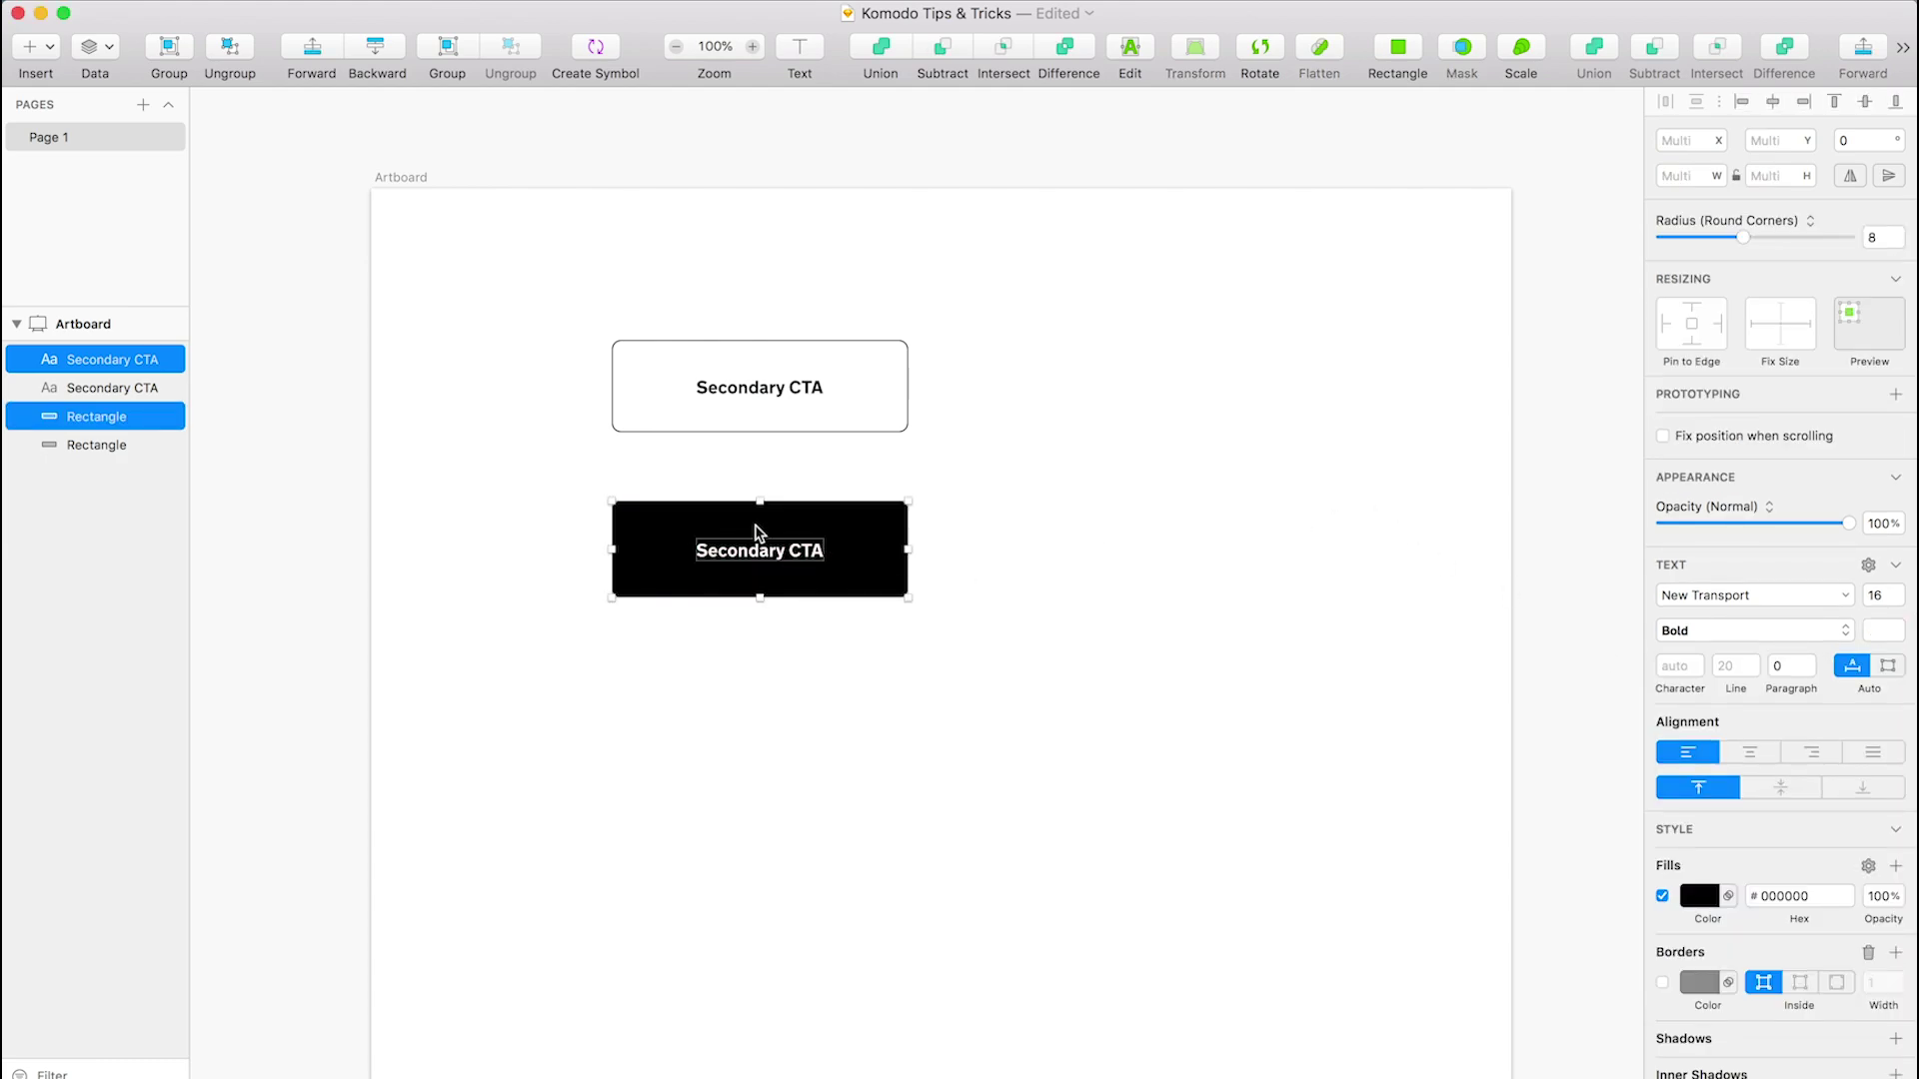
pyautogui.moveTo(755, 531); pyautogui.dragTo(754, 612)
pyautogui.click(1148, 560)
# - Change the white label to 'Primary CTA' and centre it in the black button
pyautogui.click(717, 640)
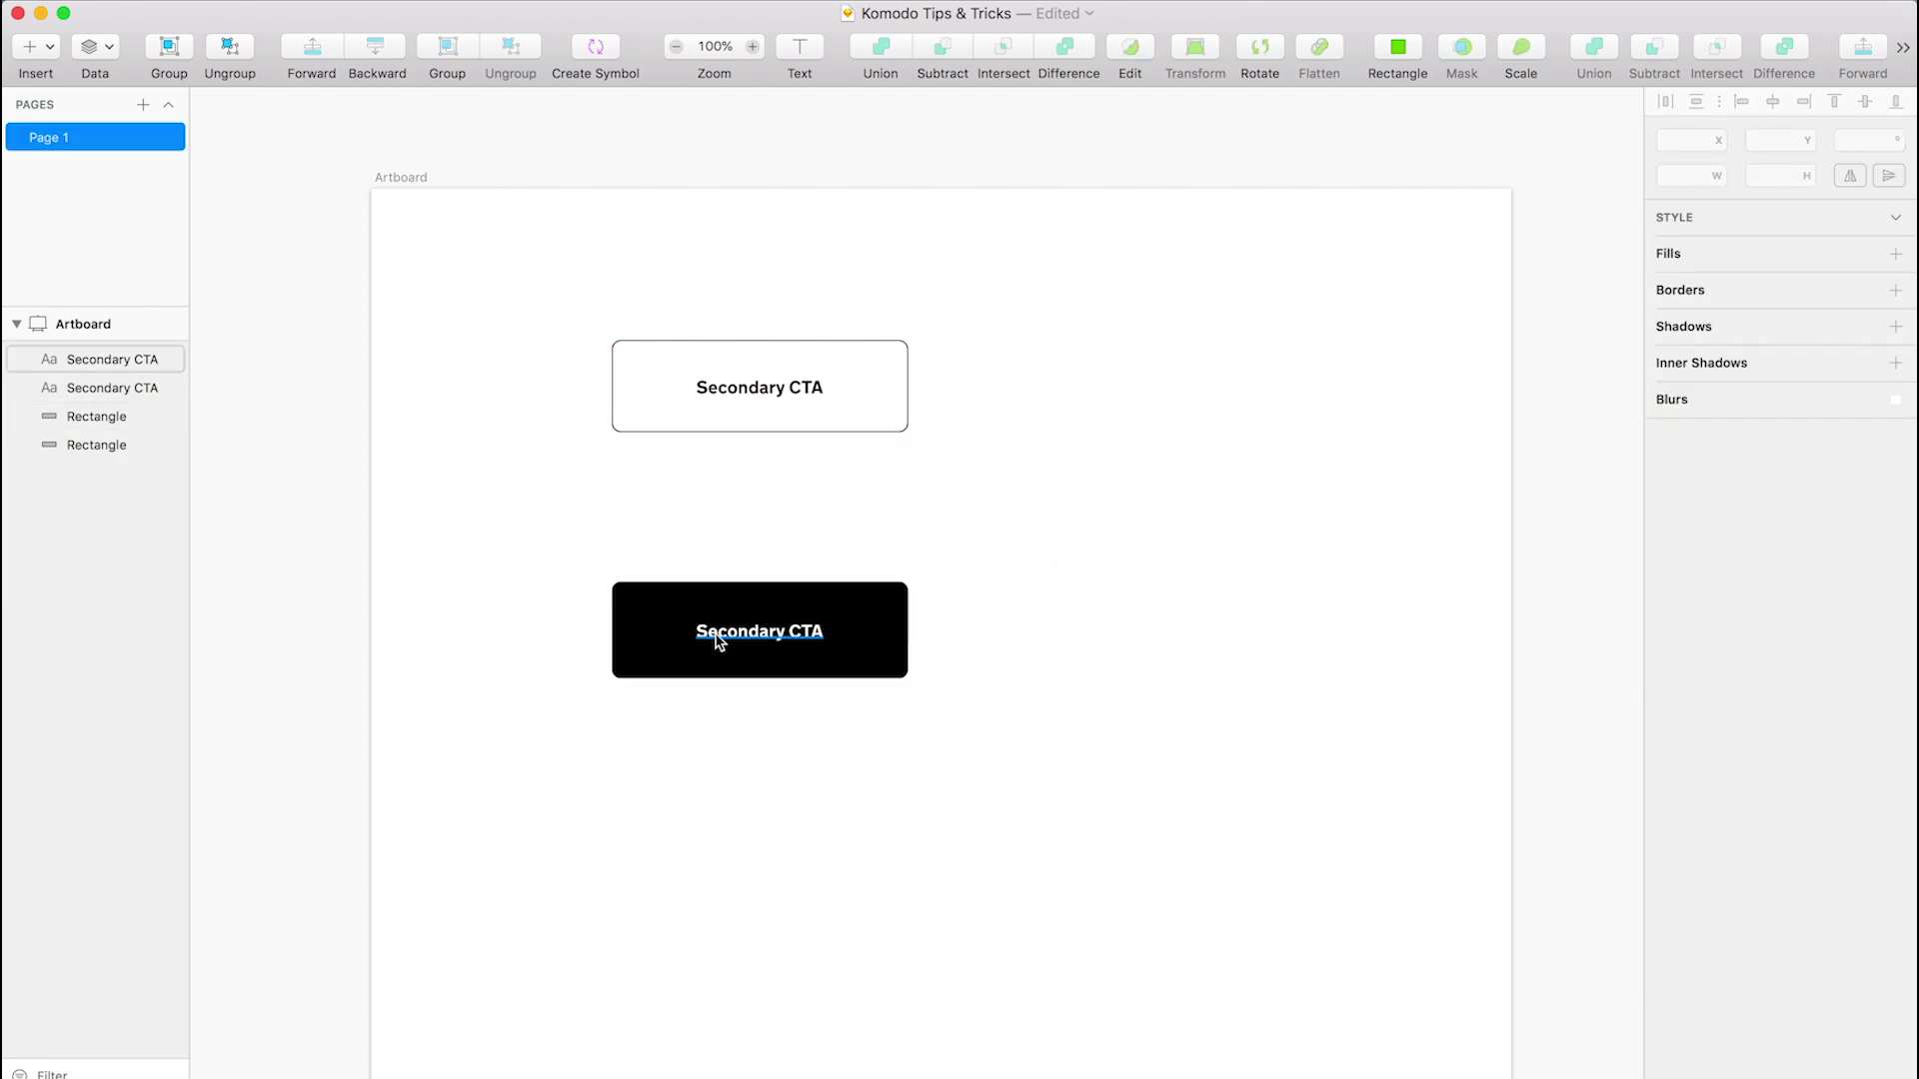
pyautogui.doubleClick(717, 639)
pyautogui.press('BackSpace')
pyautogui.write('Prim')
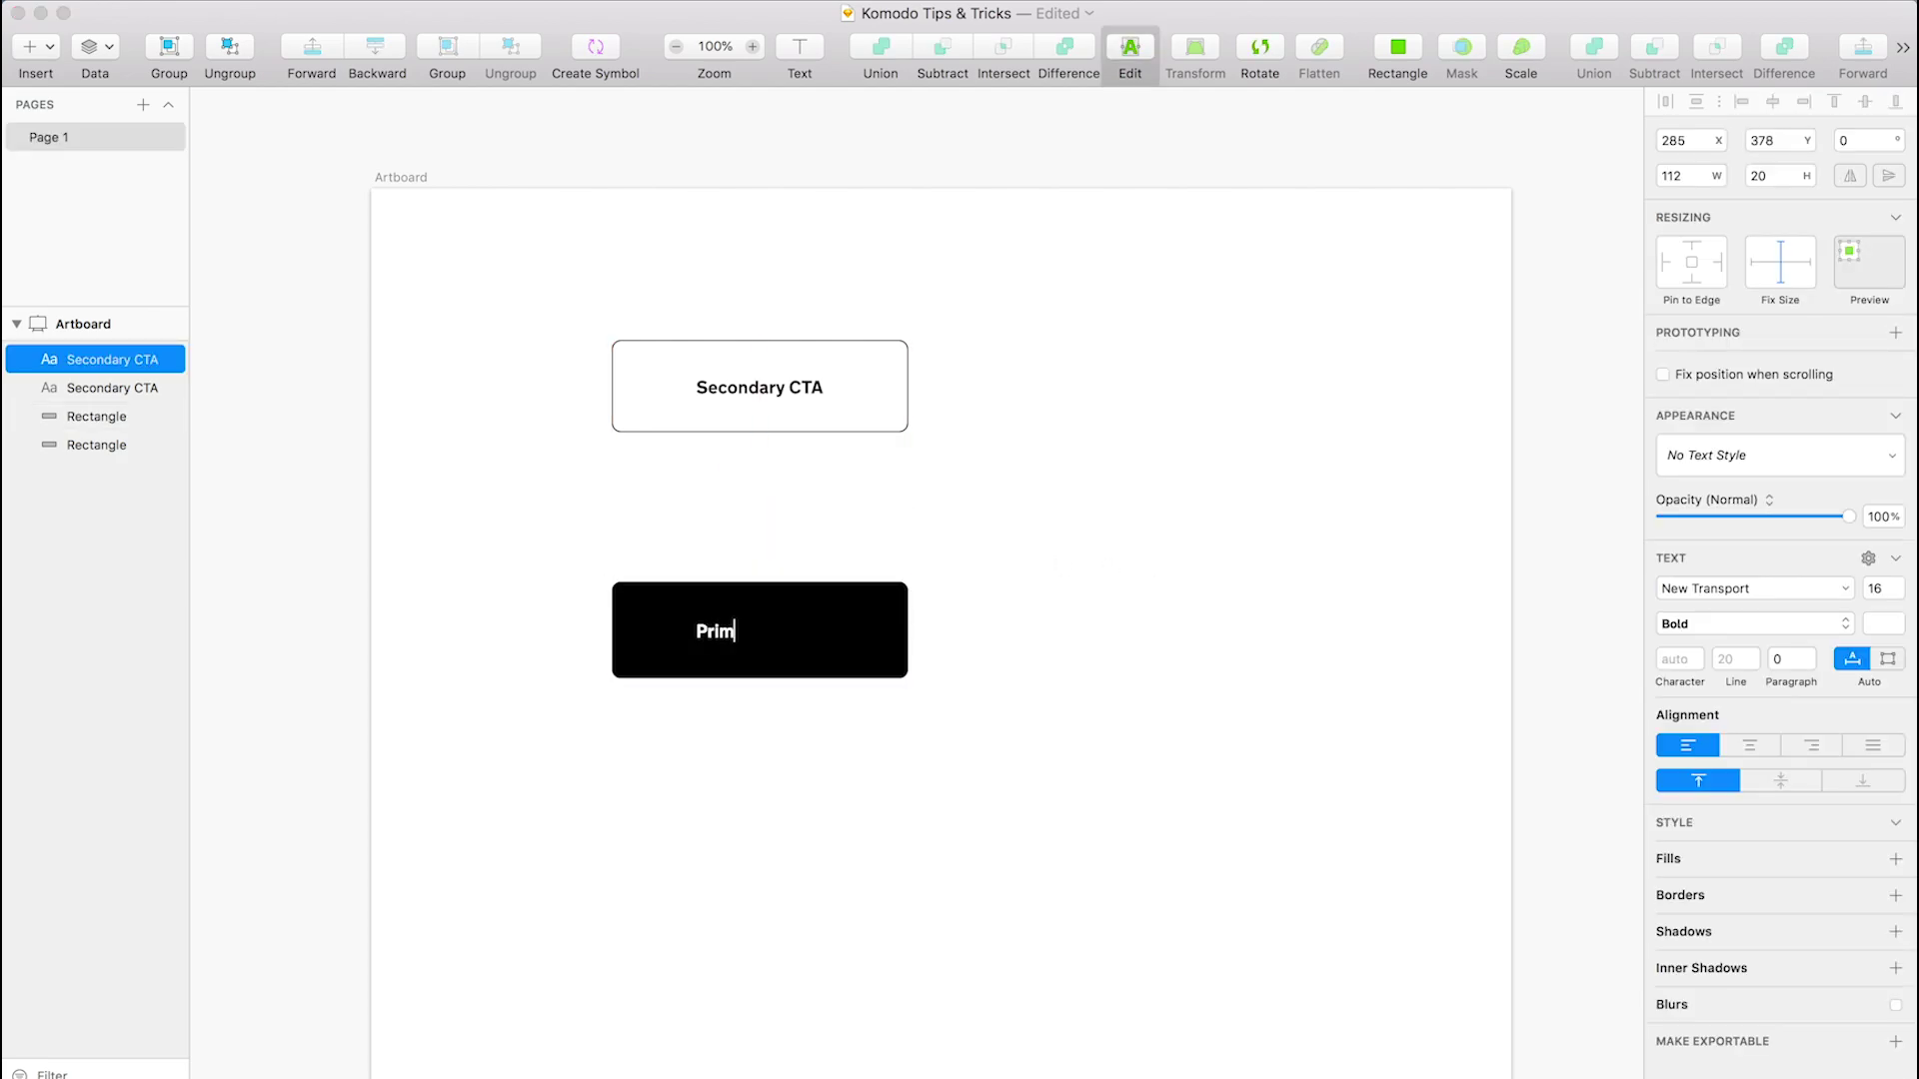
pyautogui.write('ary CTa')
pyautogui.press('BackSpace')
pyautogui.write('A')
pyautogui.press('Escape')
pyautogui.moveTo(749, 650); pyautogui.dragTo(761, 636)
# - Group the outlined button's text and rectangle and name the group 'Secondary CTA'
pyautogui.click(1036, 569)
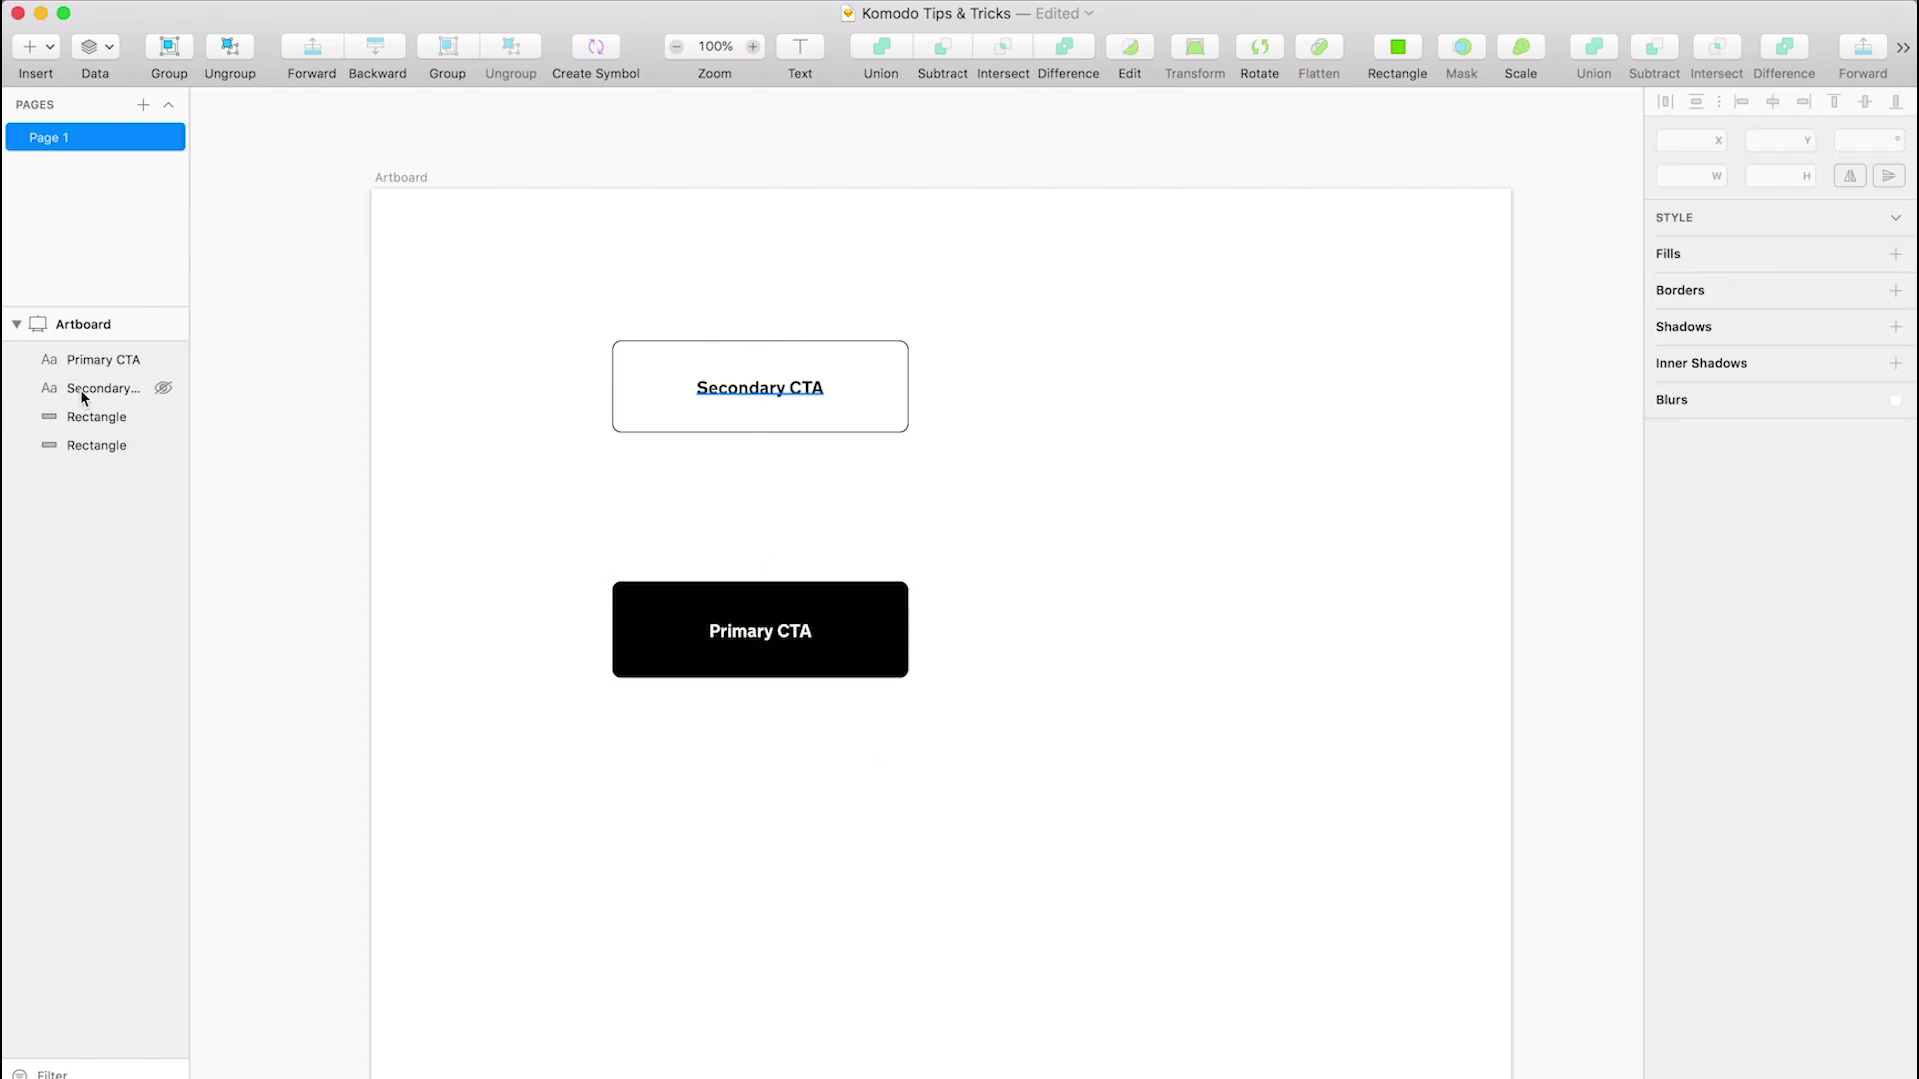
pyautogui.moveTo(536, 319); pyautogui.dragTo(793, 435)
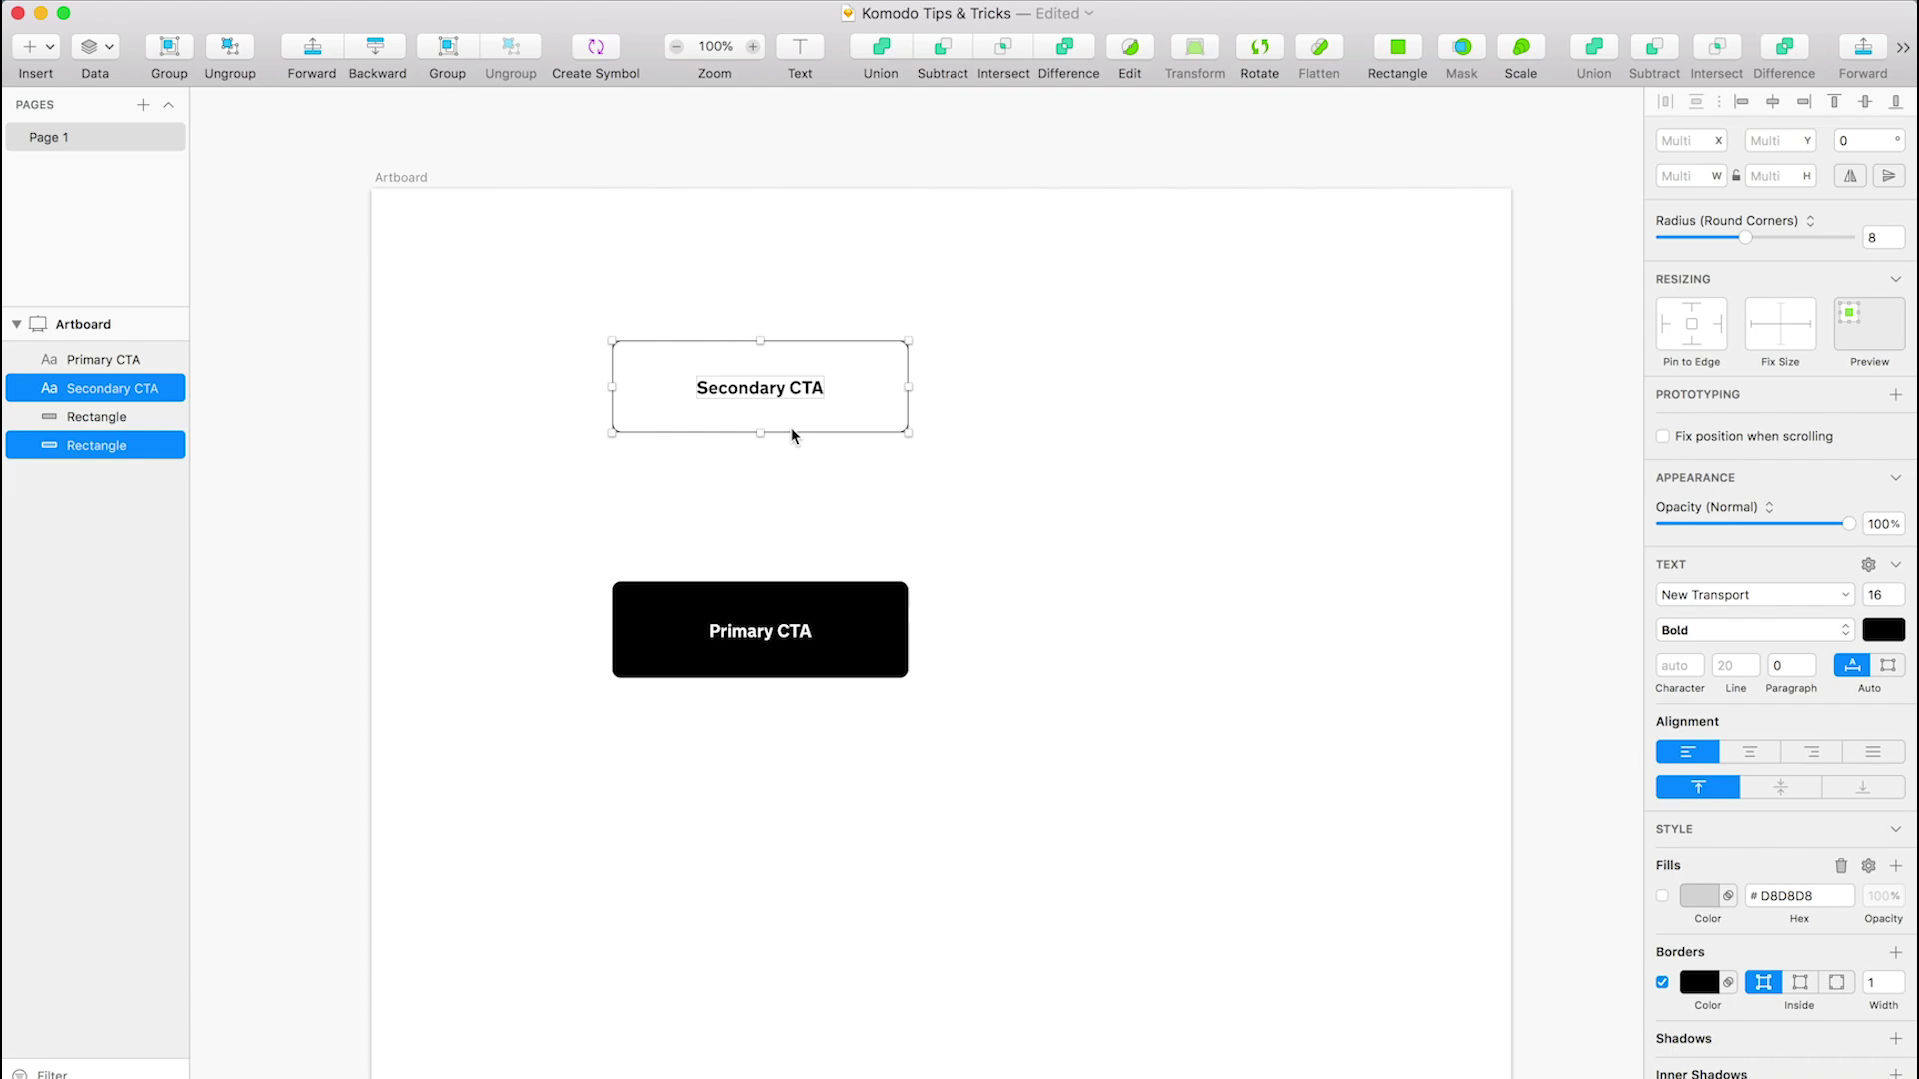
pyautogui.press('super+g')
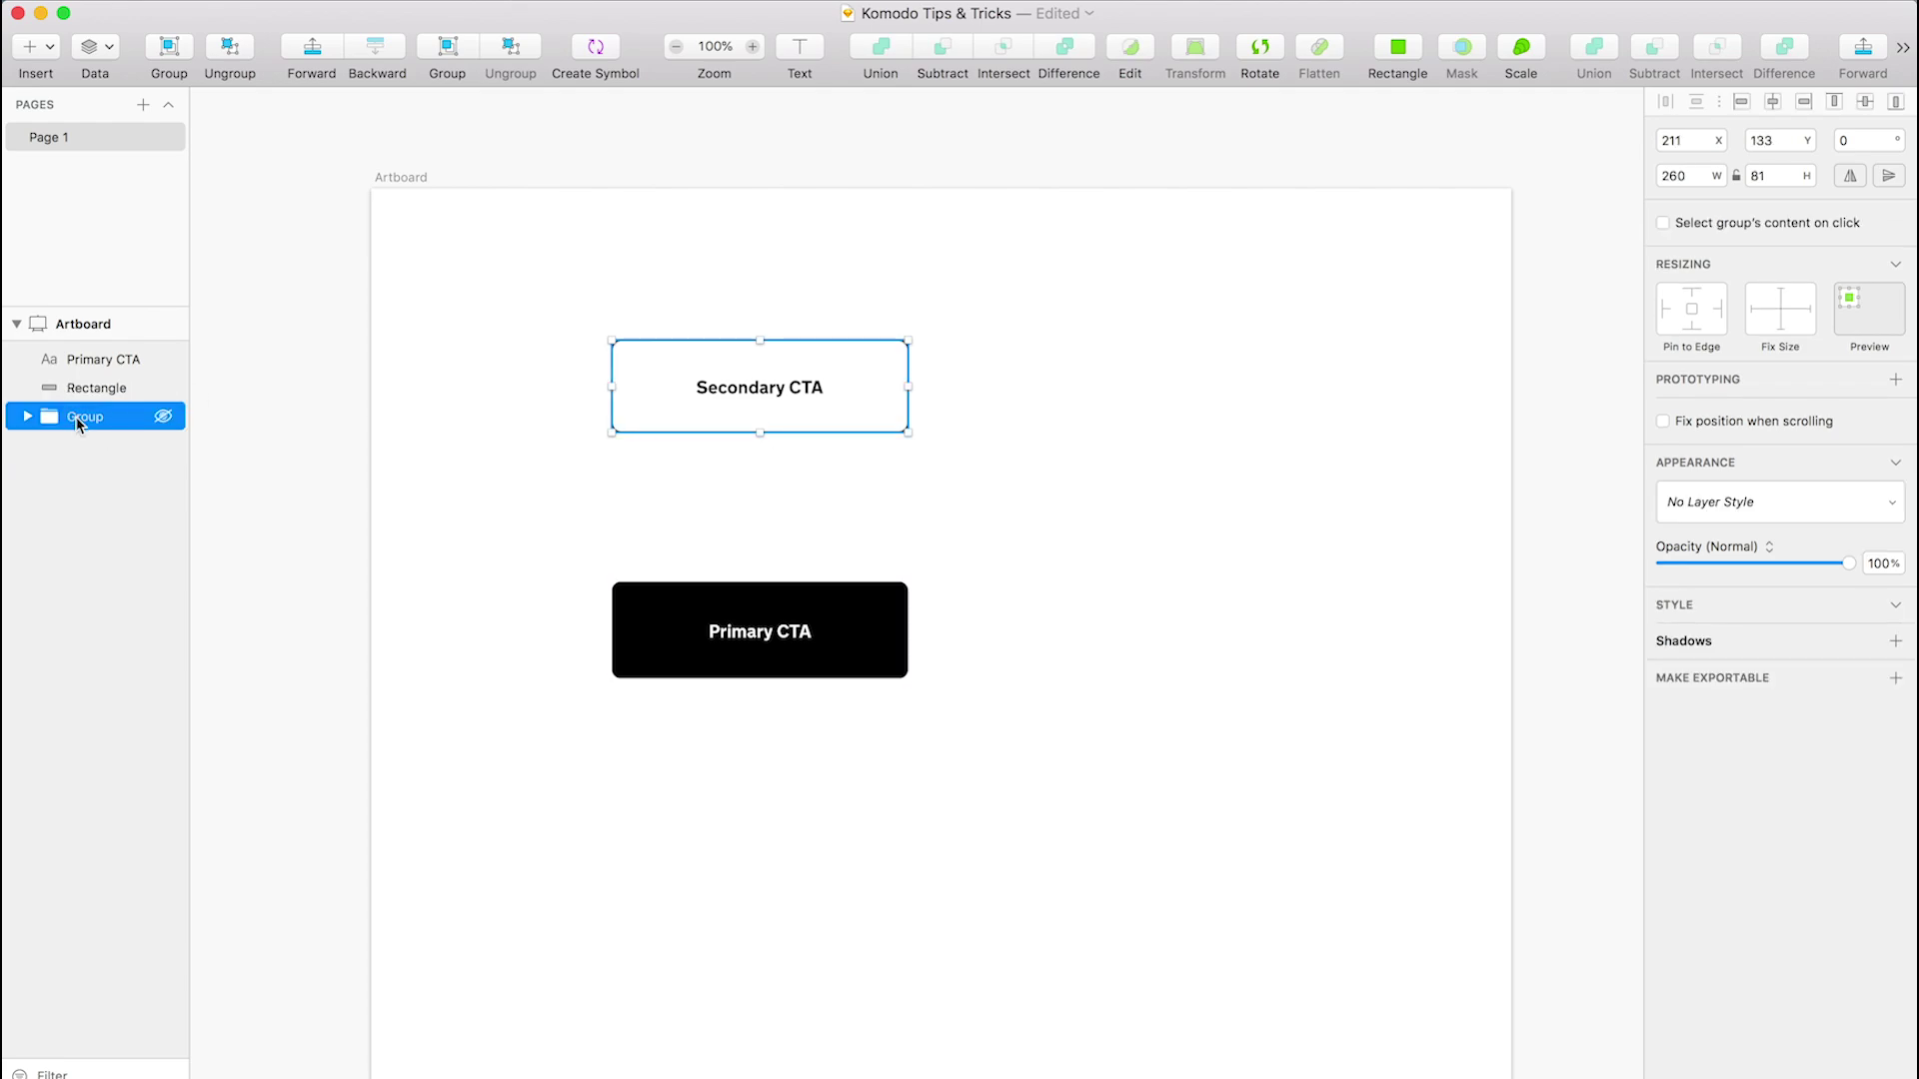
pyautogui.press('super+r')
pyautogui.write('Secondar')
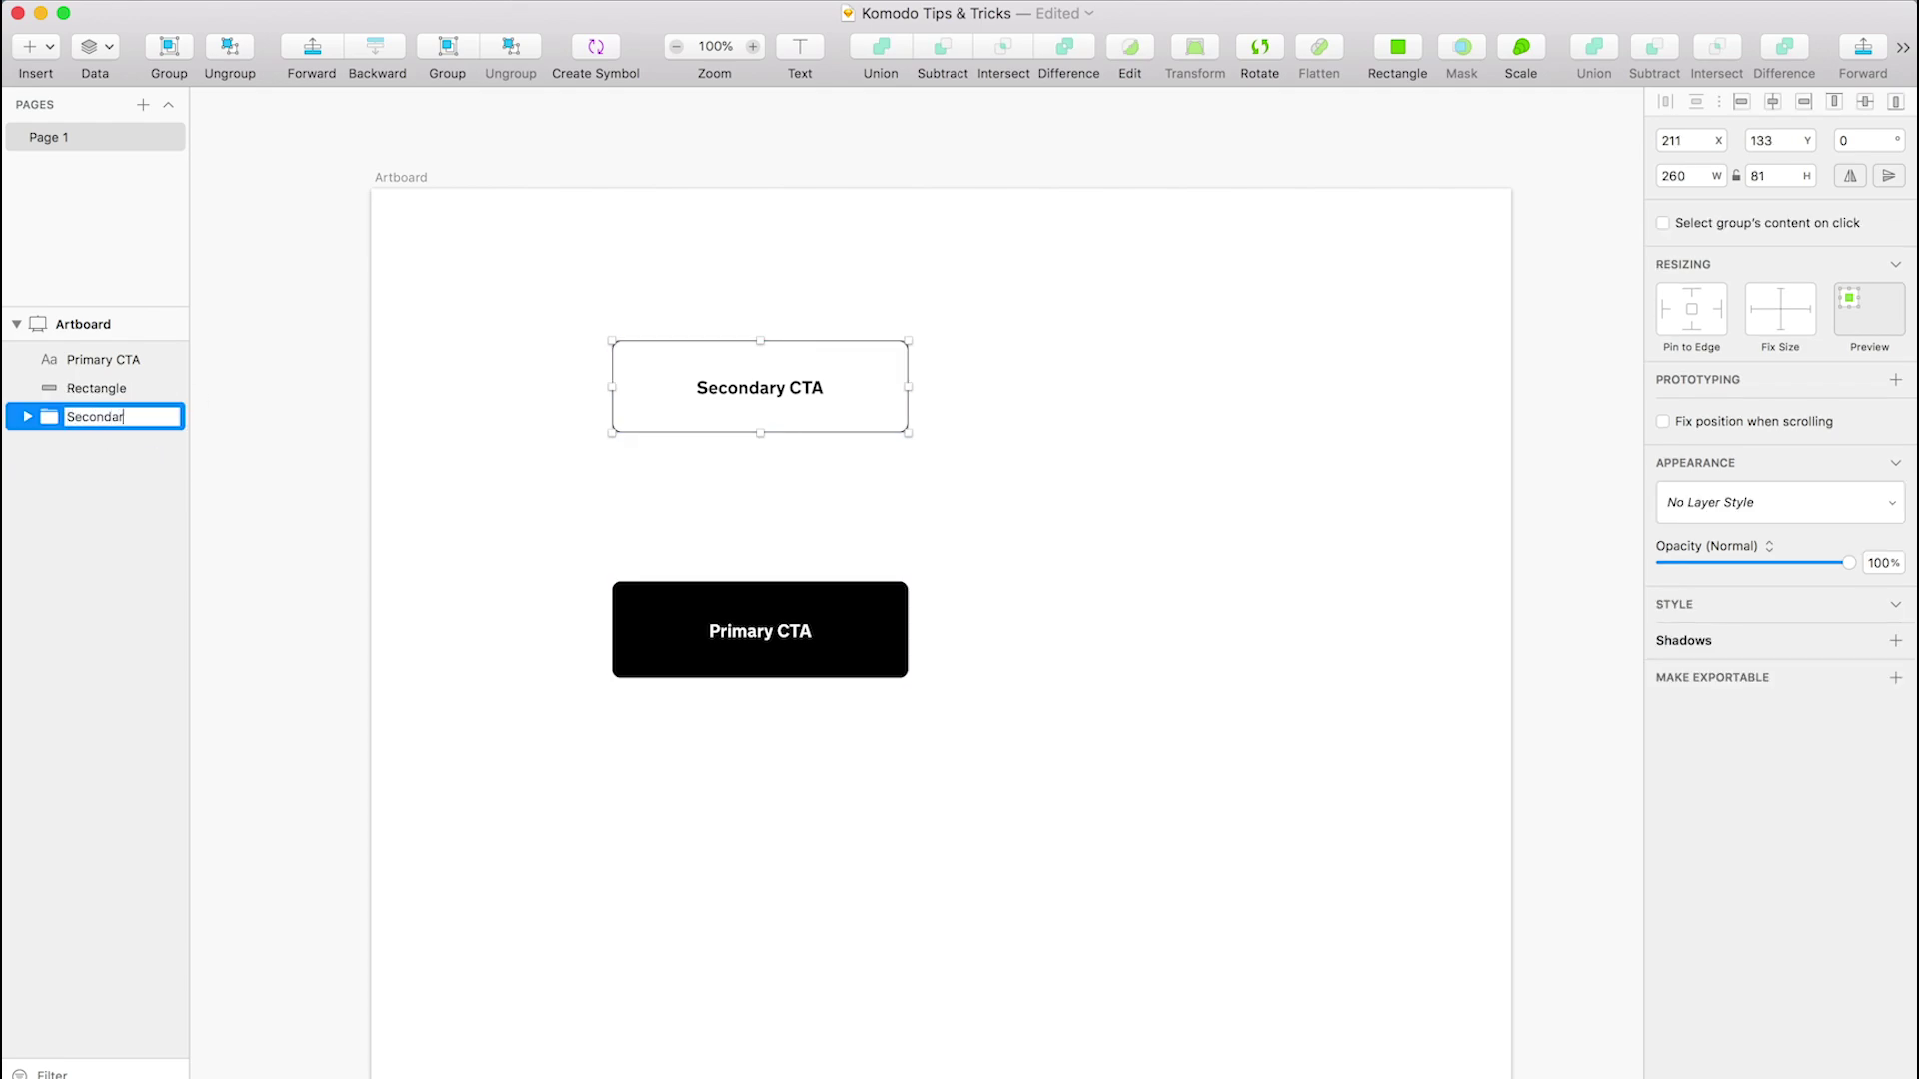
pyautogui.write('y CTA')
pyautogui.press('Return')
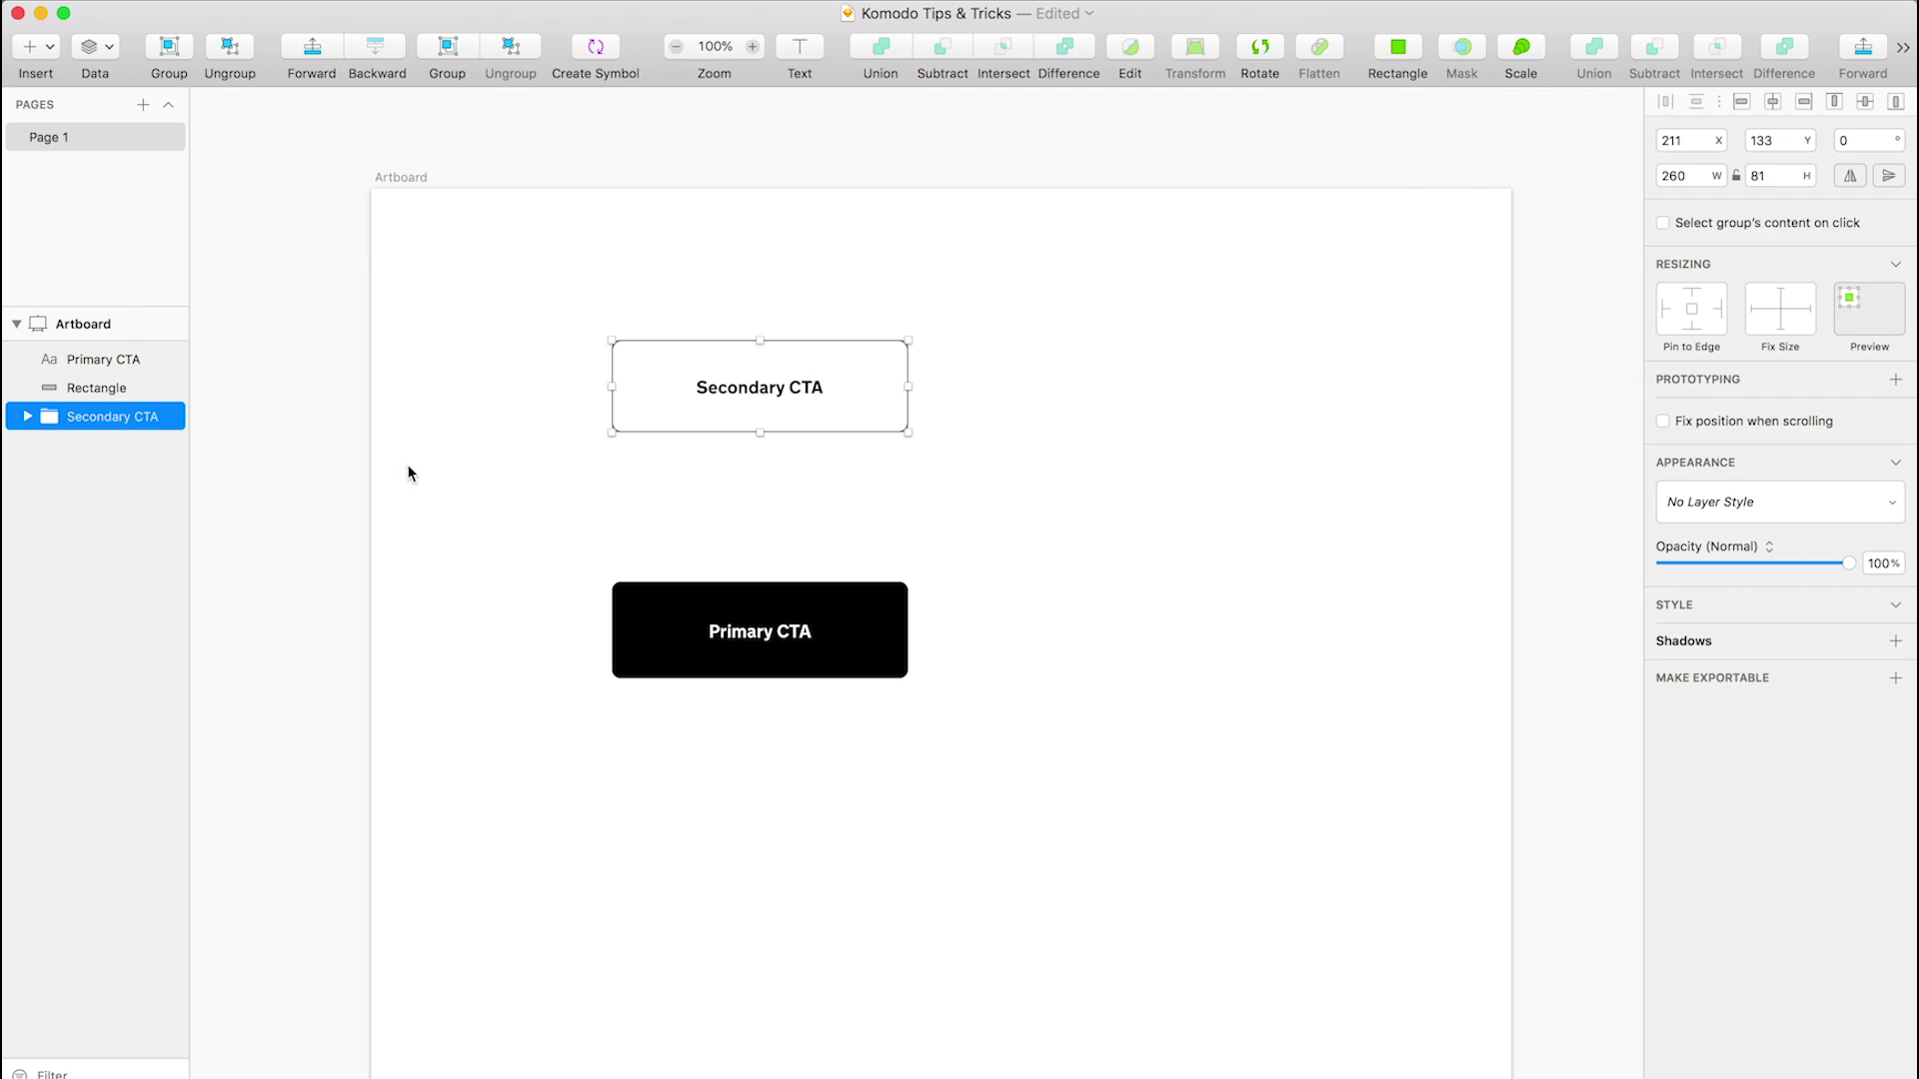
# - Group the black button's text and rectangle and name the group 'Primary CTA'
pyautogui.click(762, 633)
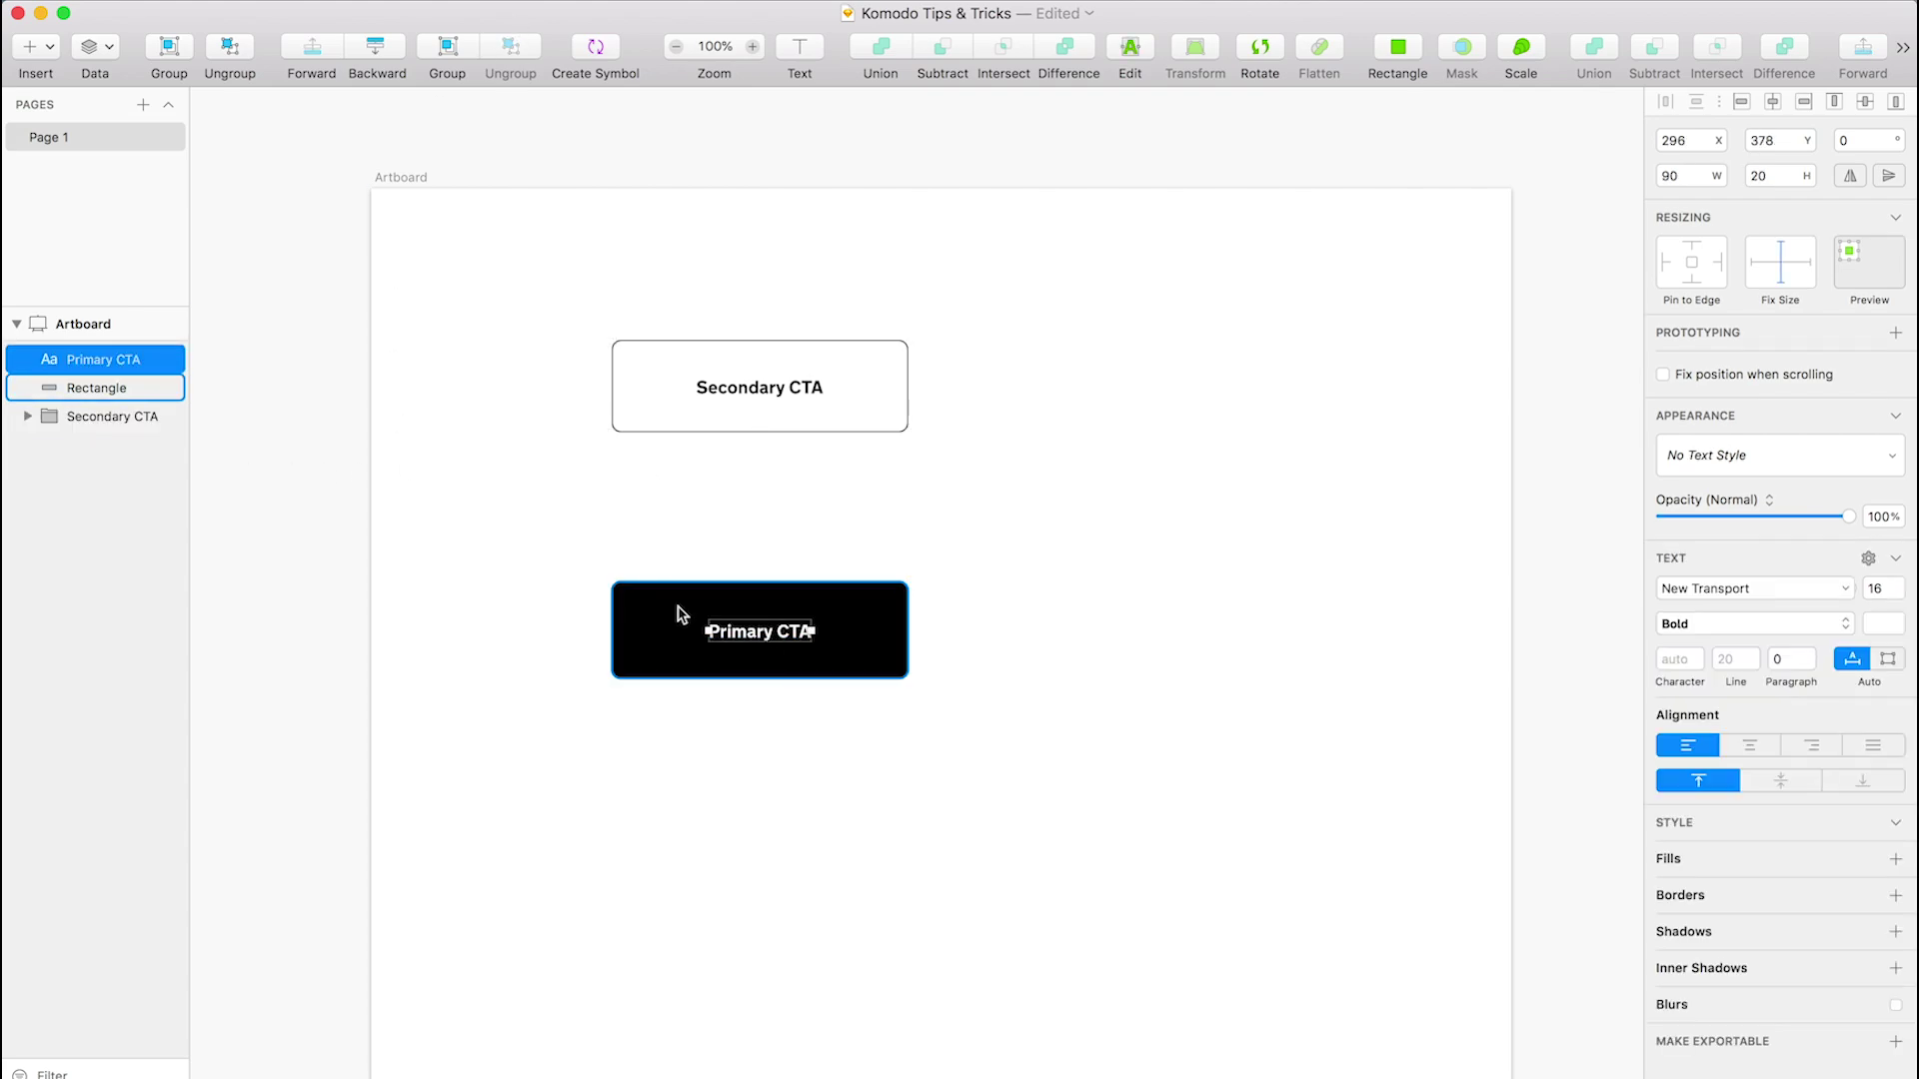
pyautogui.keyDown('shift'); pyautogui.click(679, 614); pyautogui.keyUp('shift')
pyautogui.press('super+g')
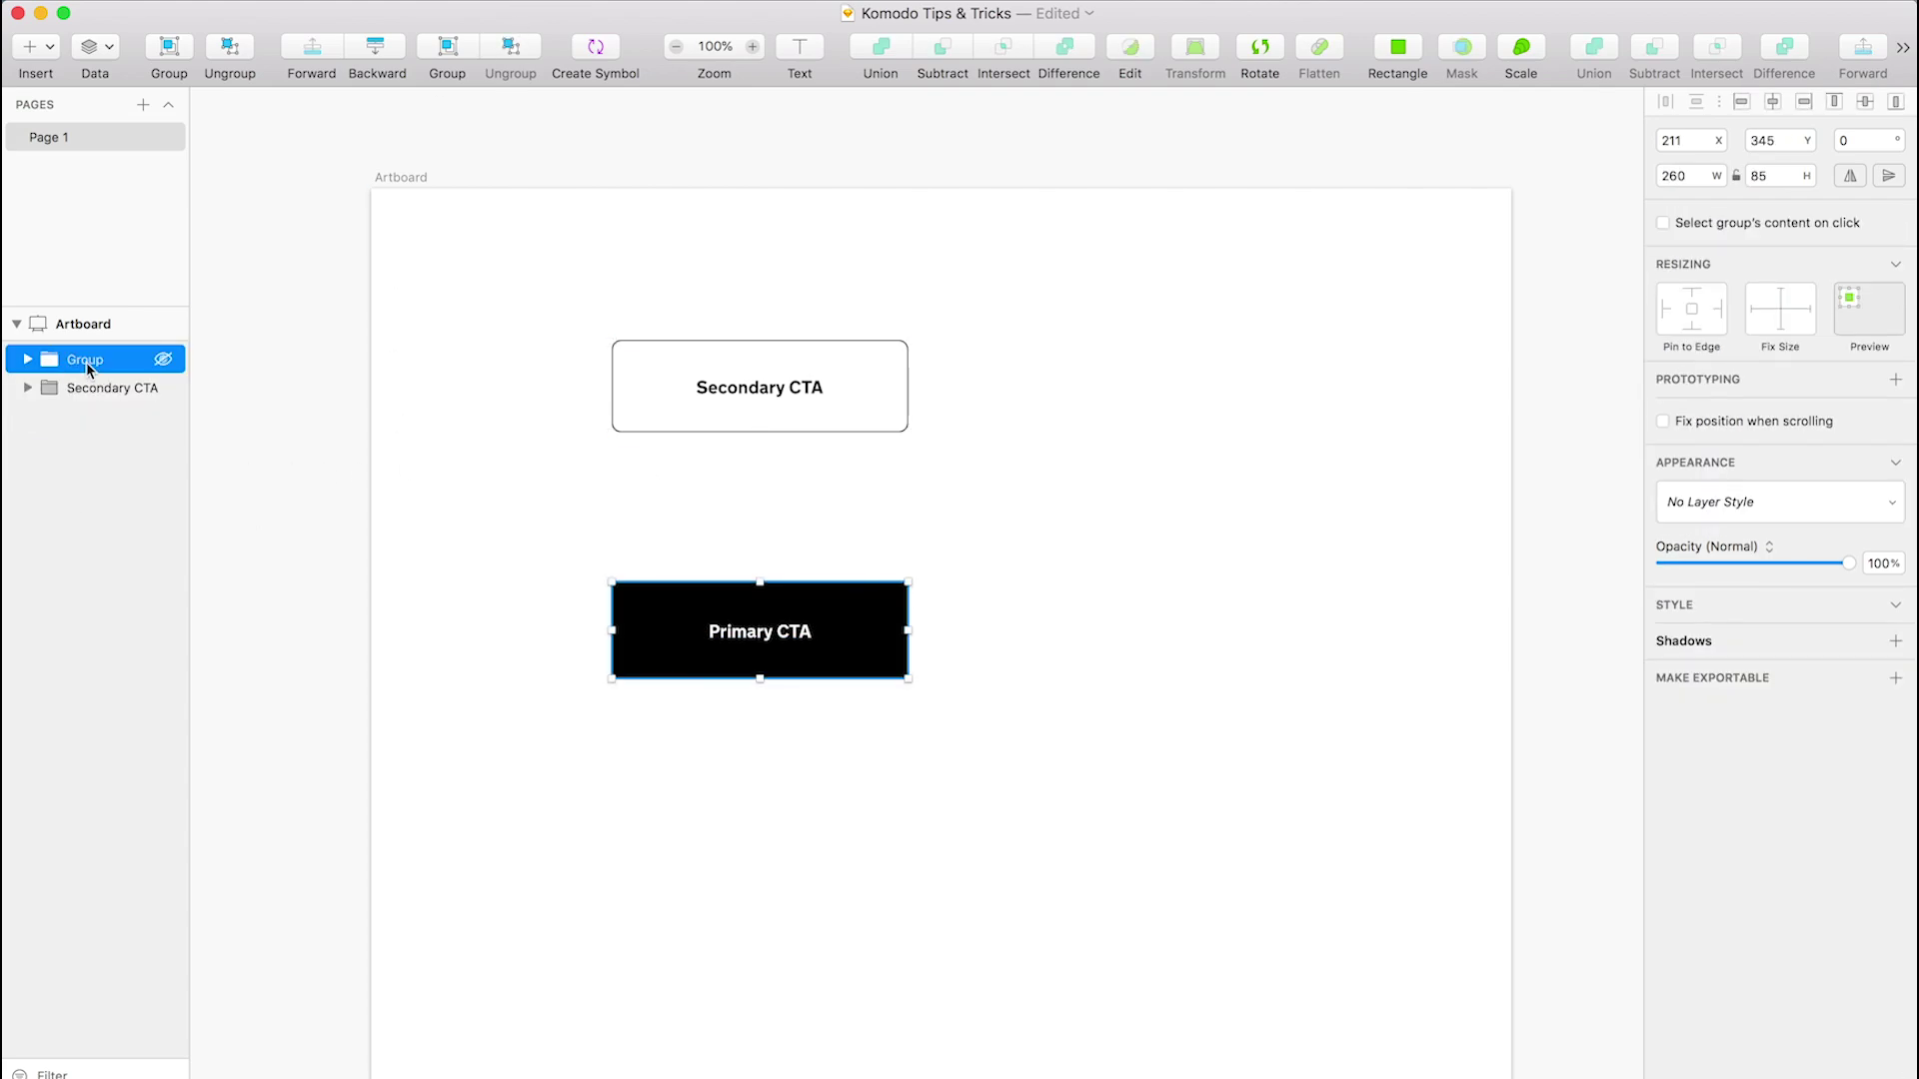
pyautogui.press('super+r')
pyautogui.write('Primary ')
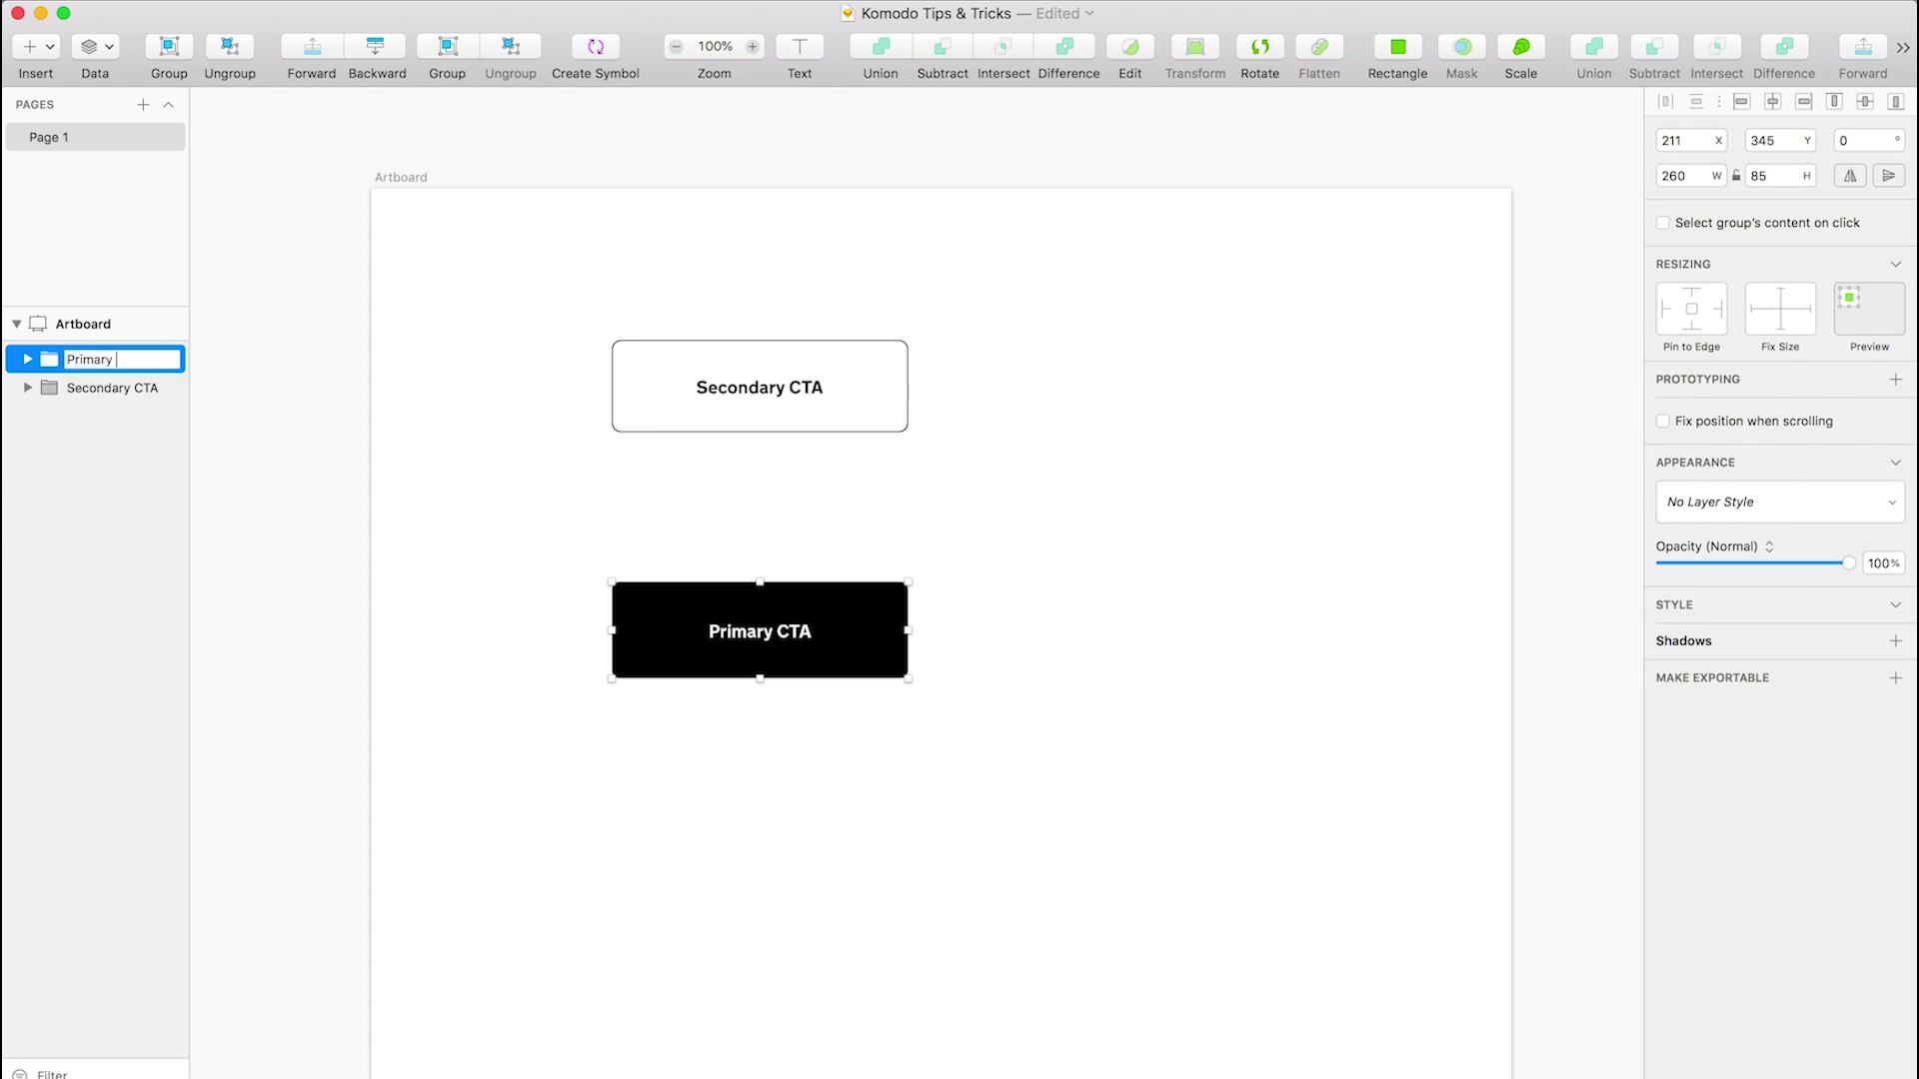
pyautogui.write('CTA')
pyautogui.press('Return')
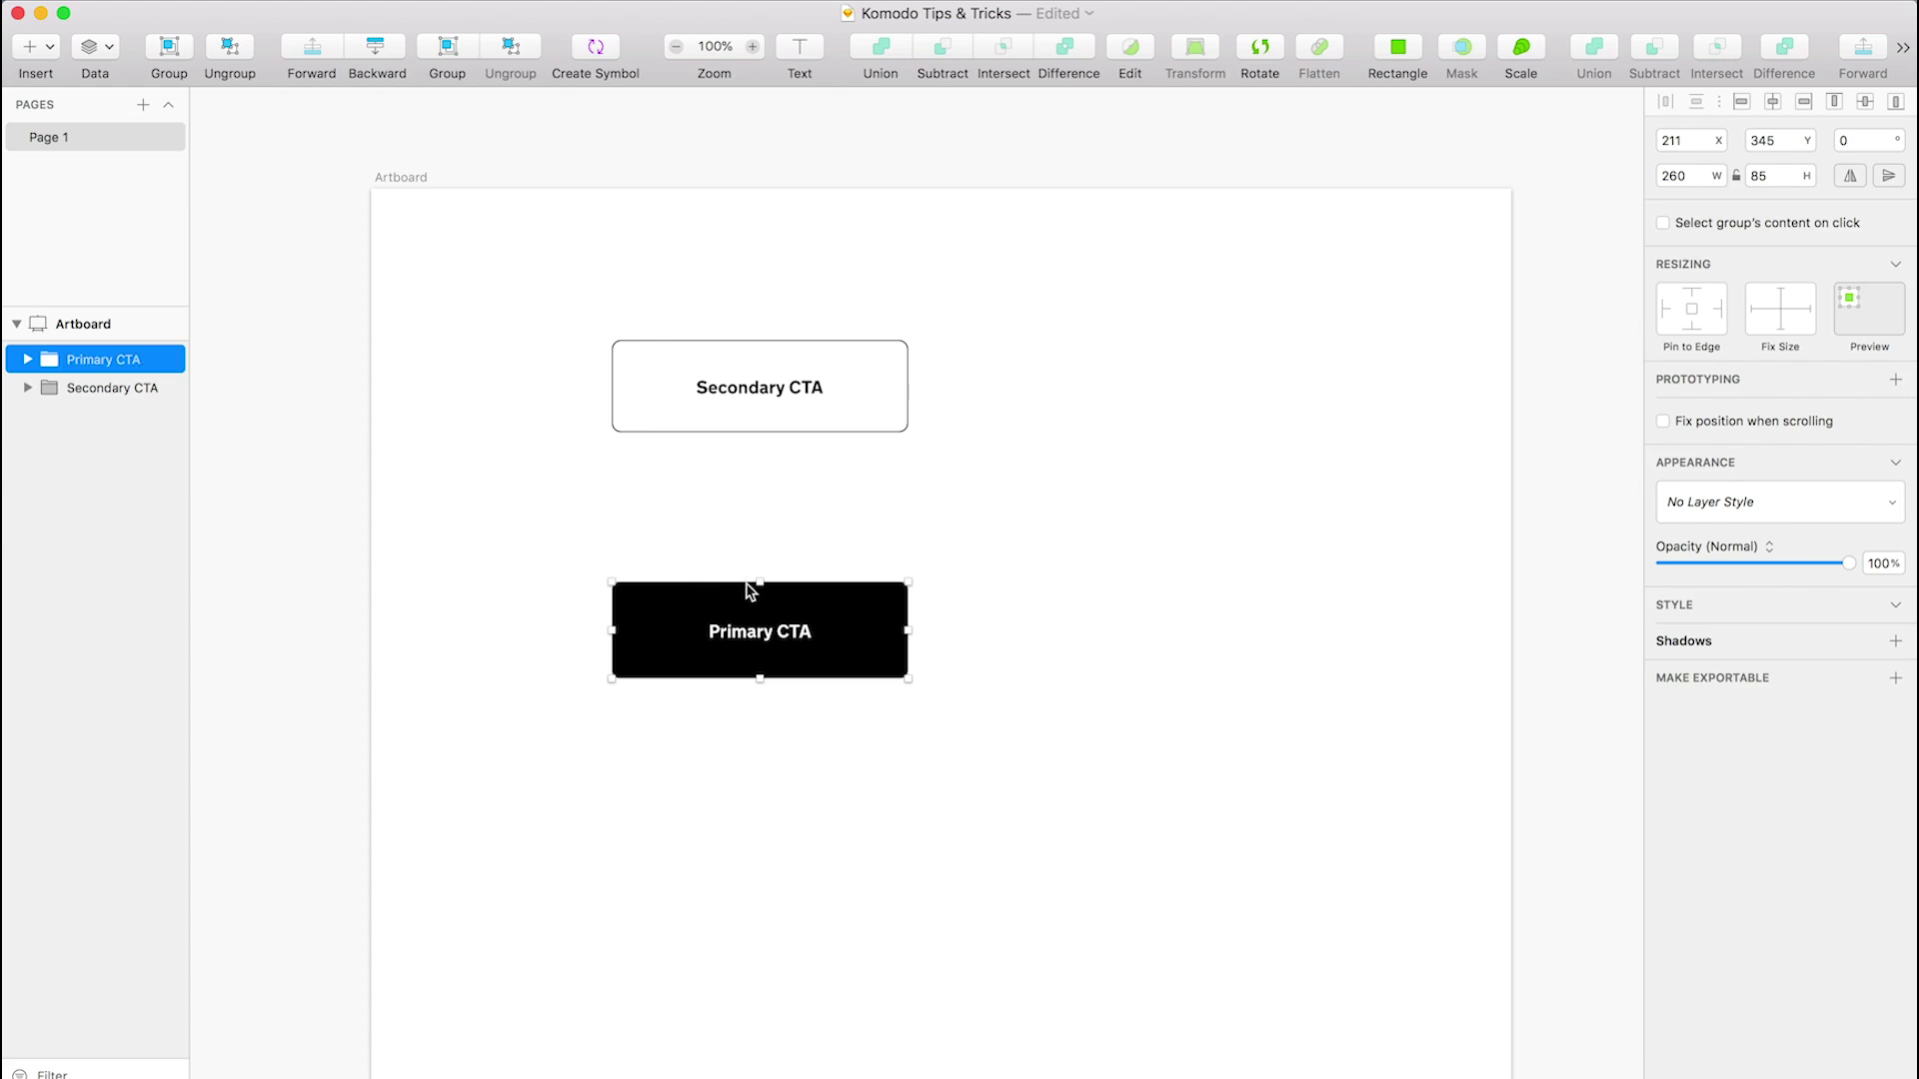
# - Turn the Secondary CTA group into a symbol named 'Secondary CTA'
pyautogui.click(1087, 588)
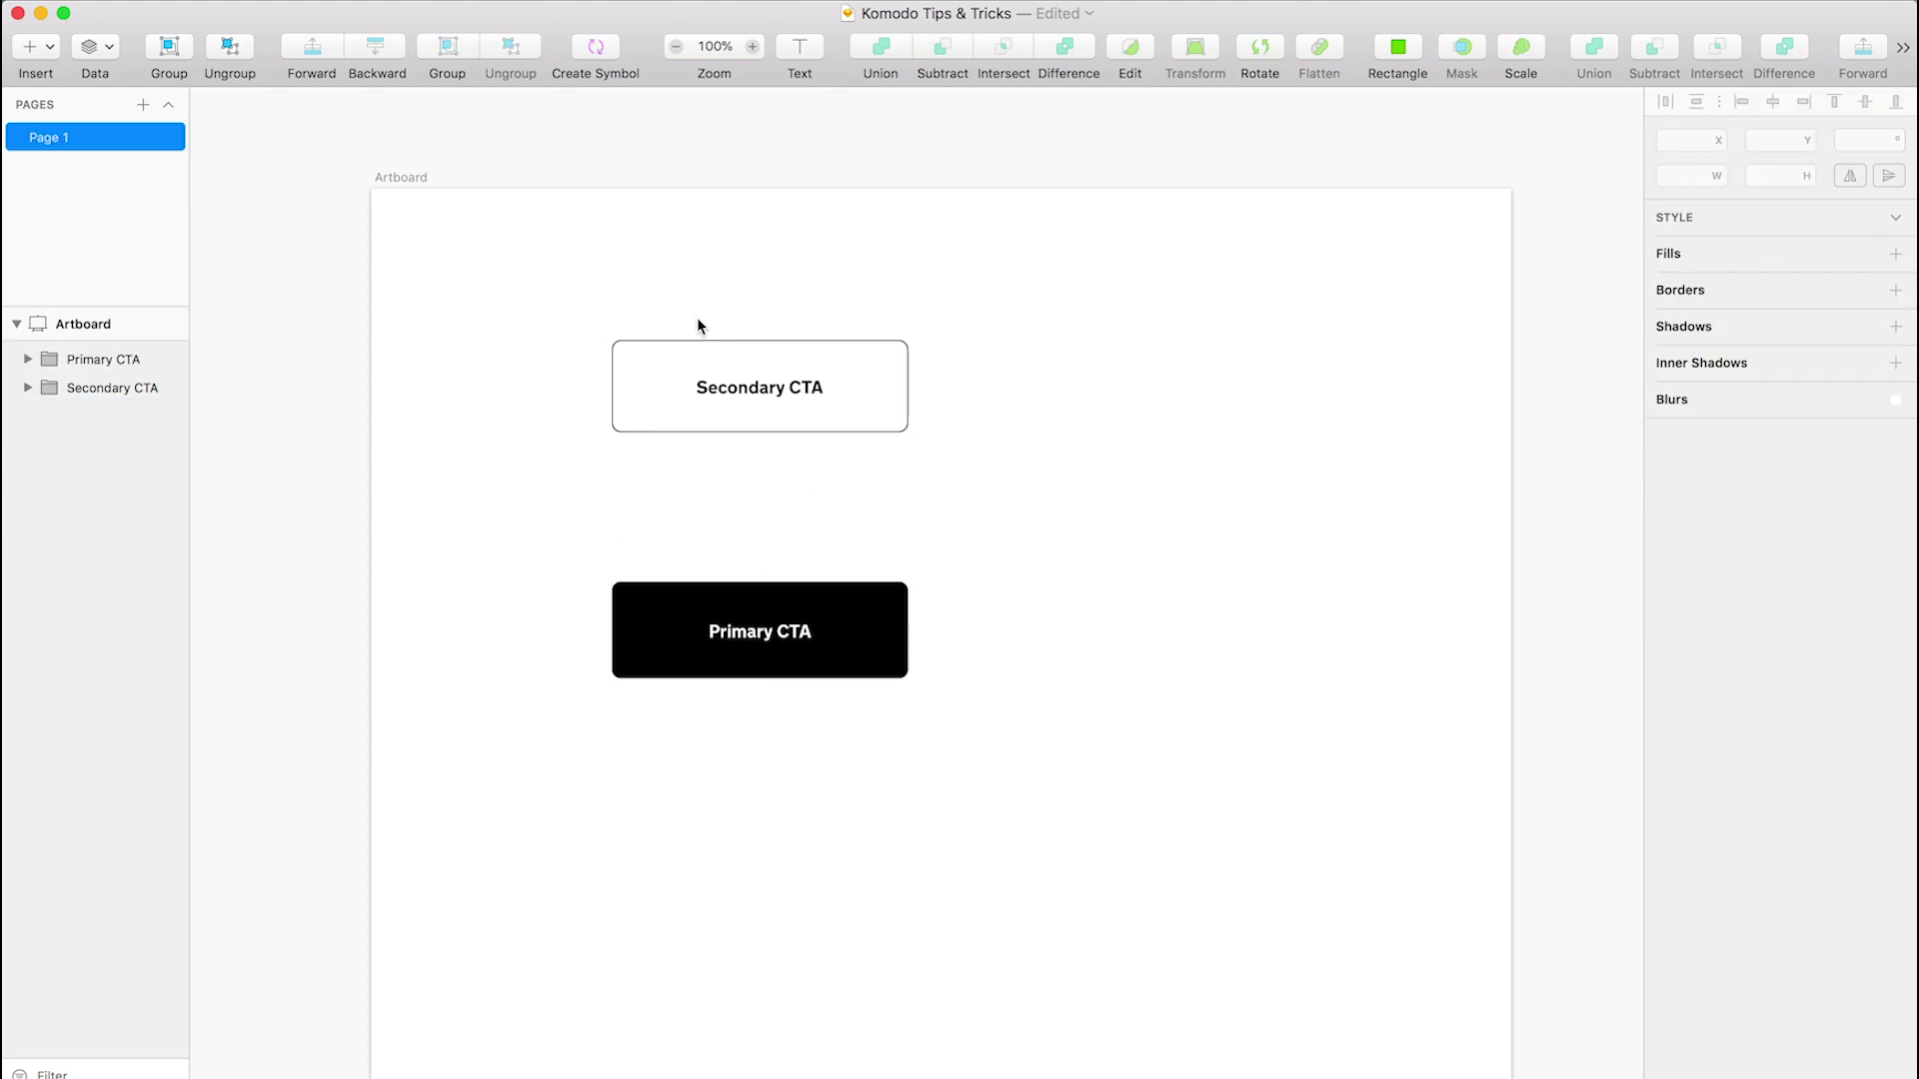
pyautogui.click(743, 380)
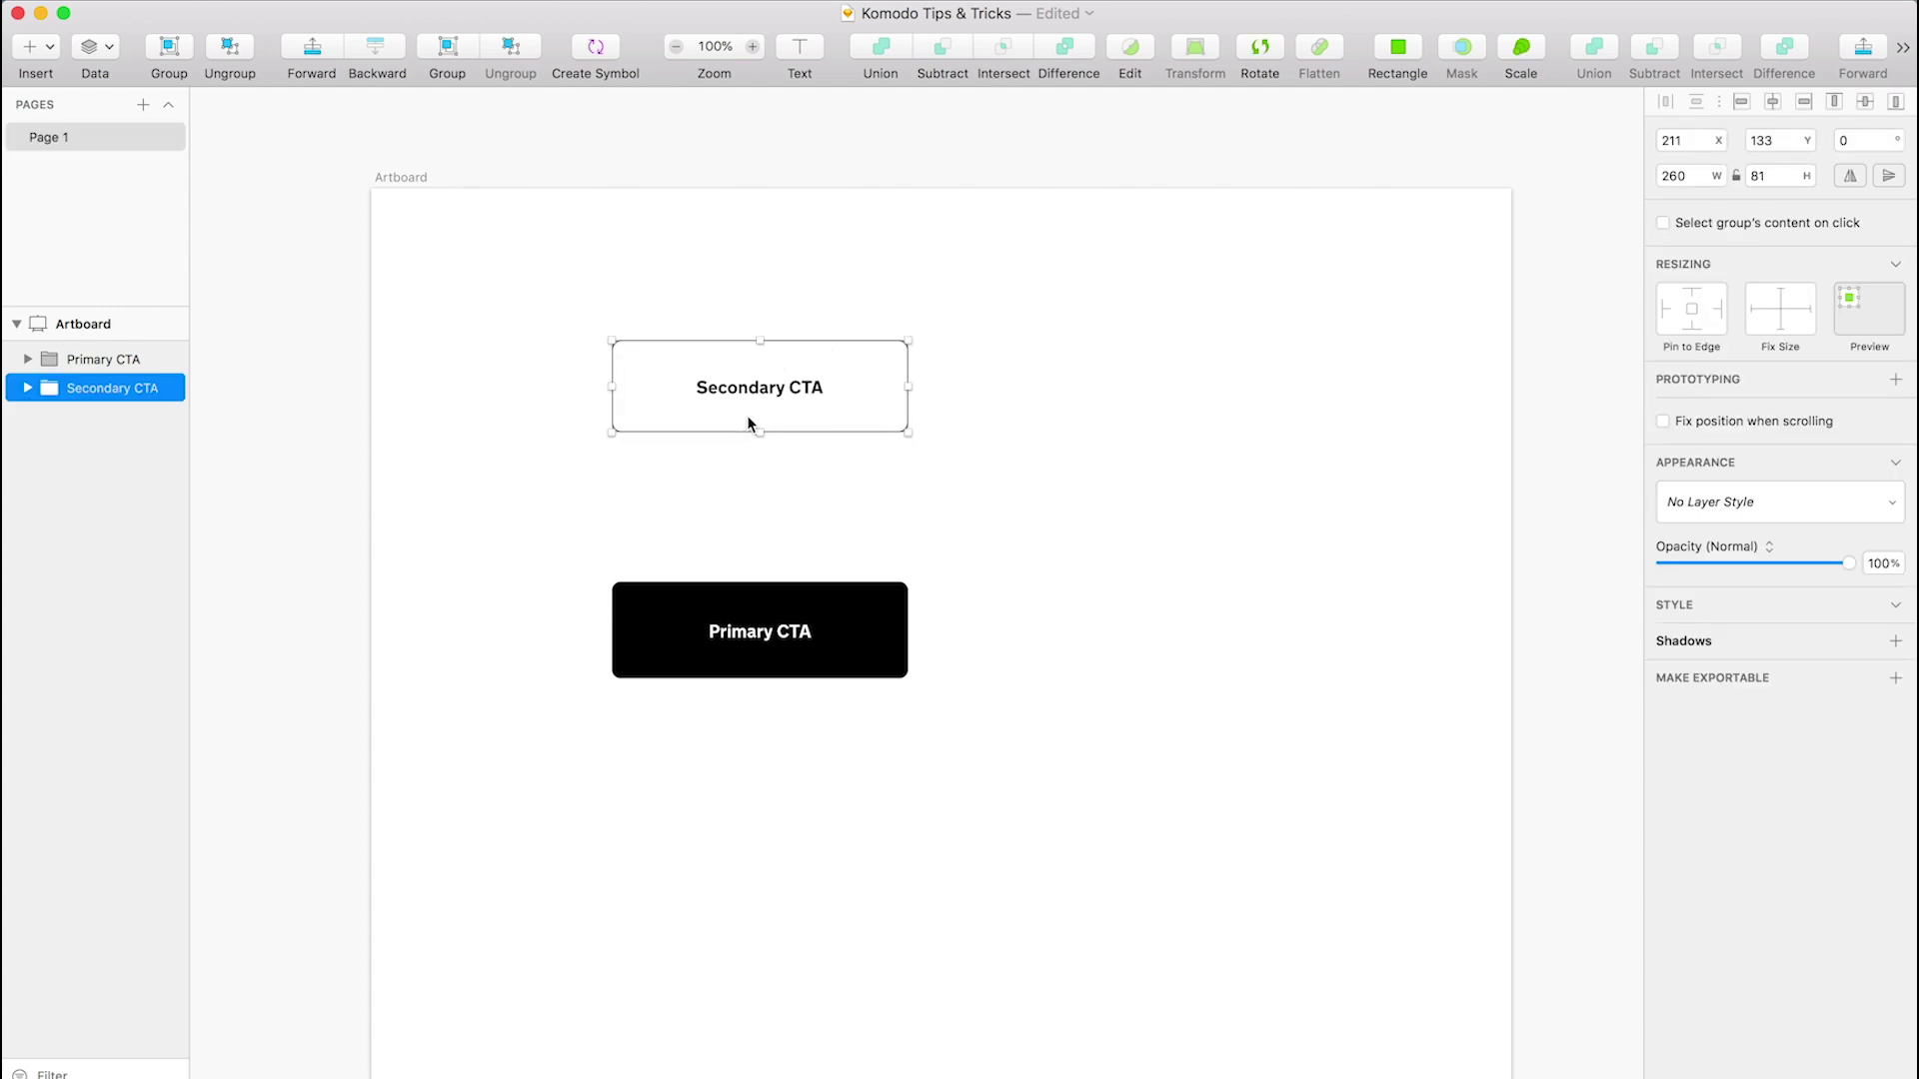
pyautogui.rightClick(788, 378)
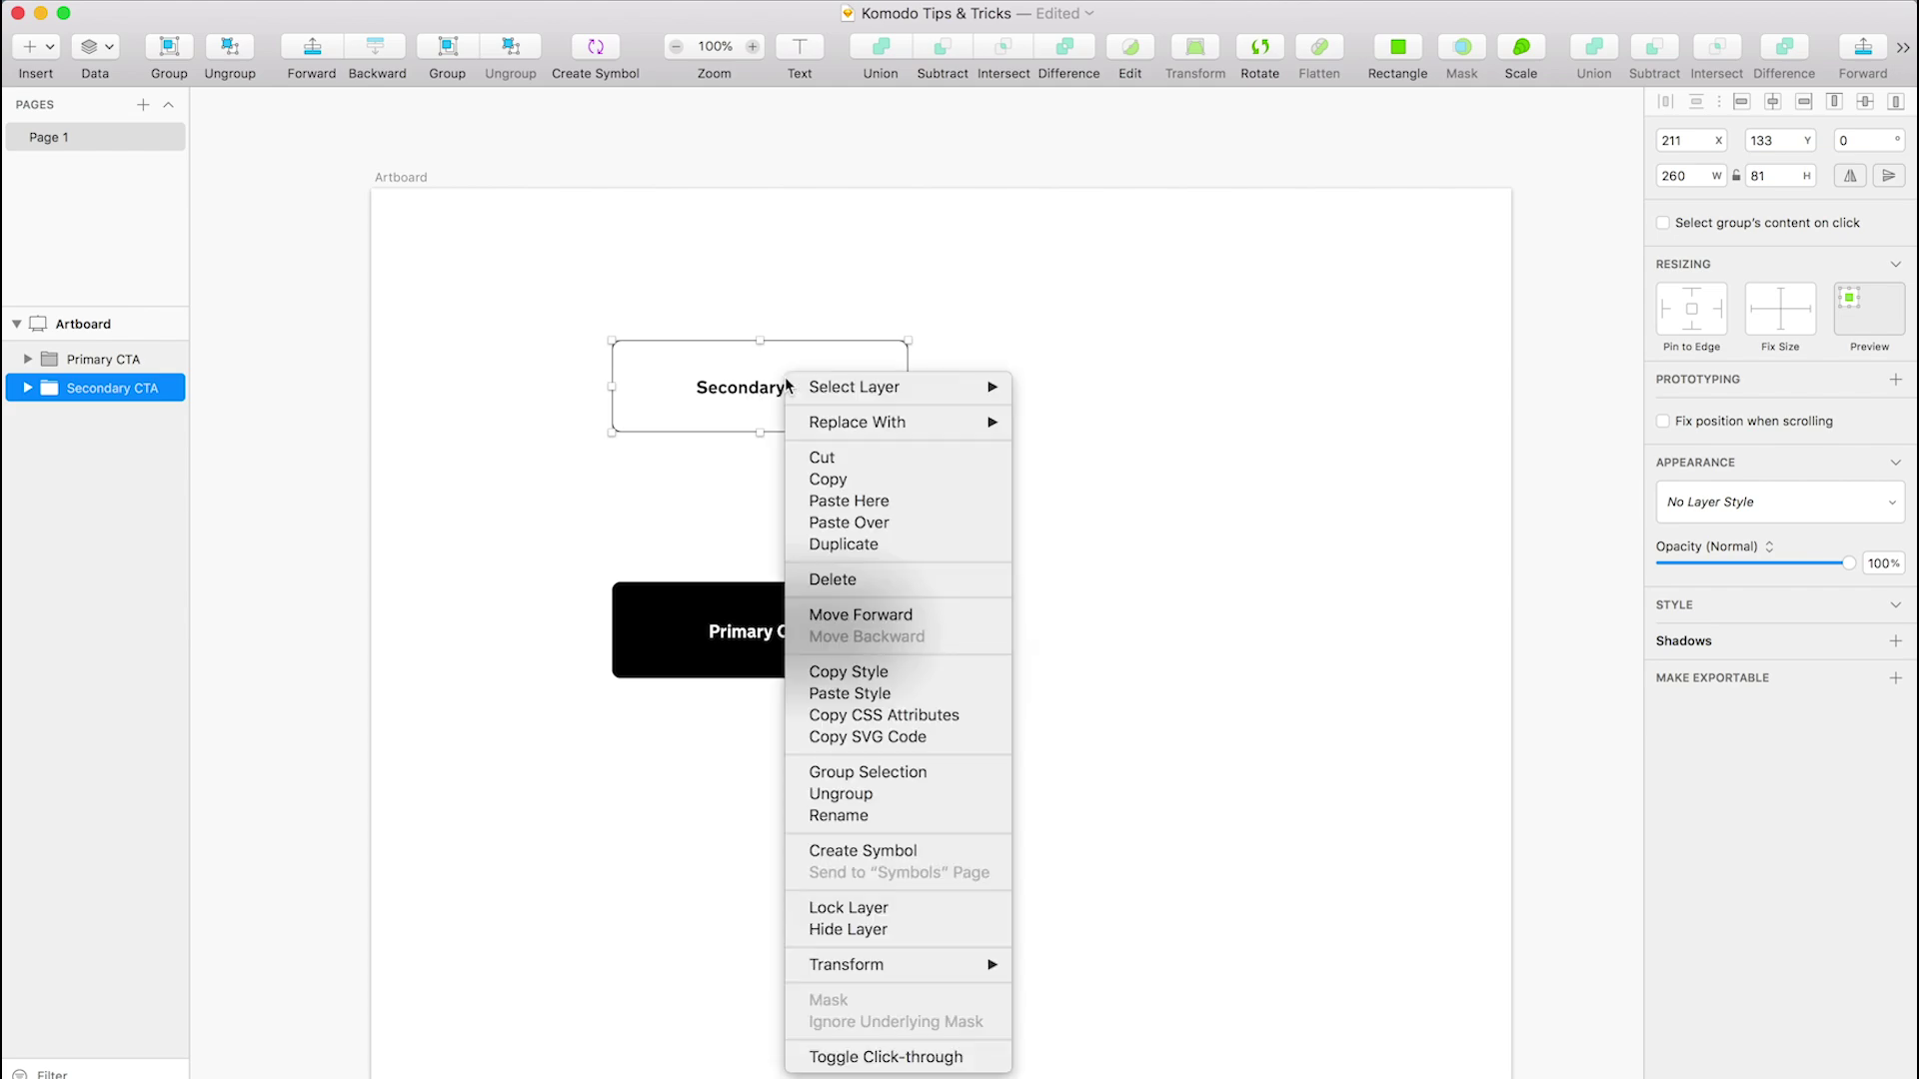
pyautogui.click(921, 851)
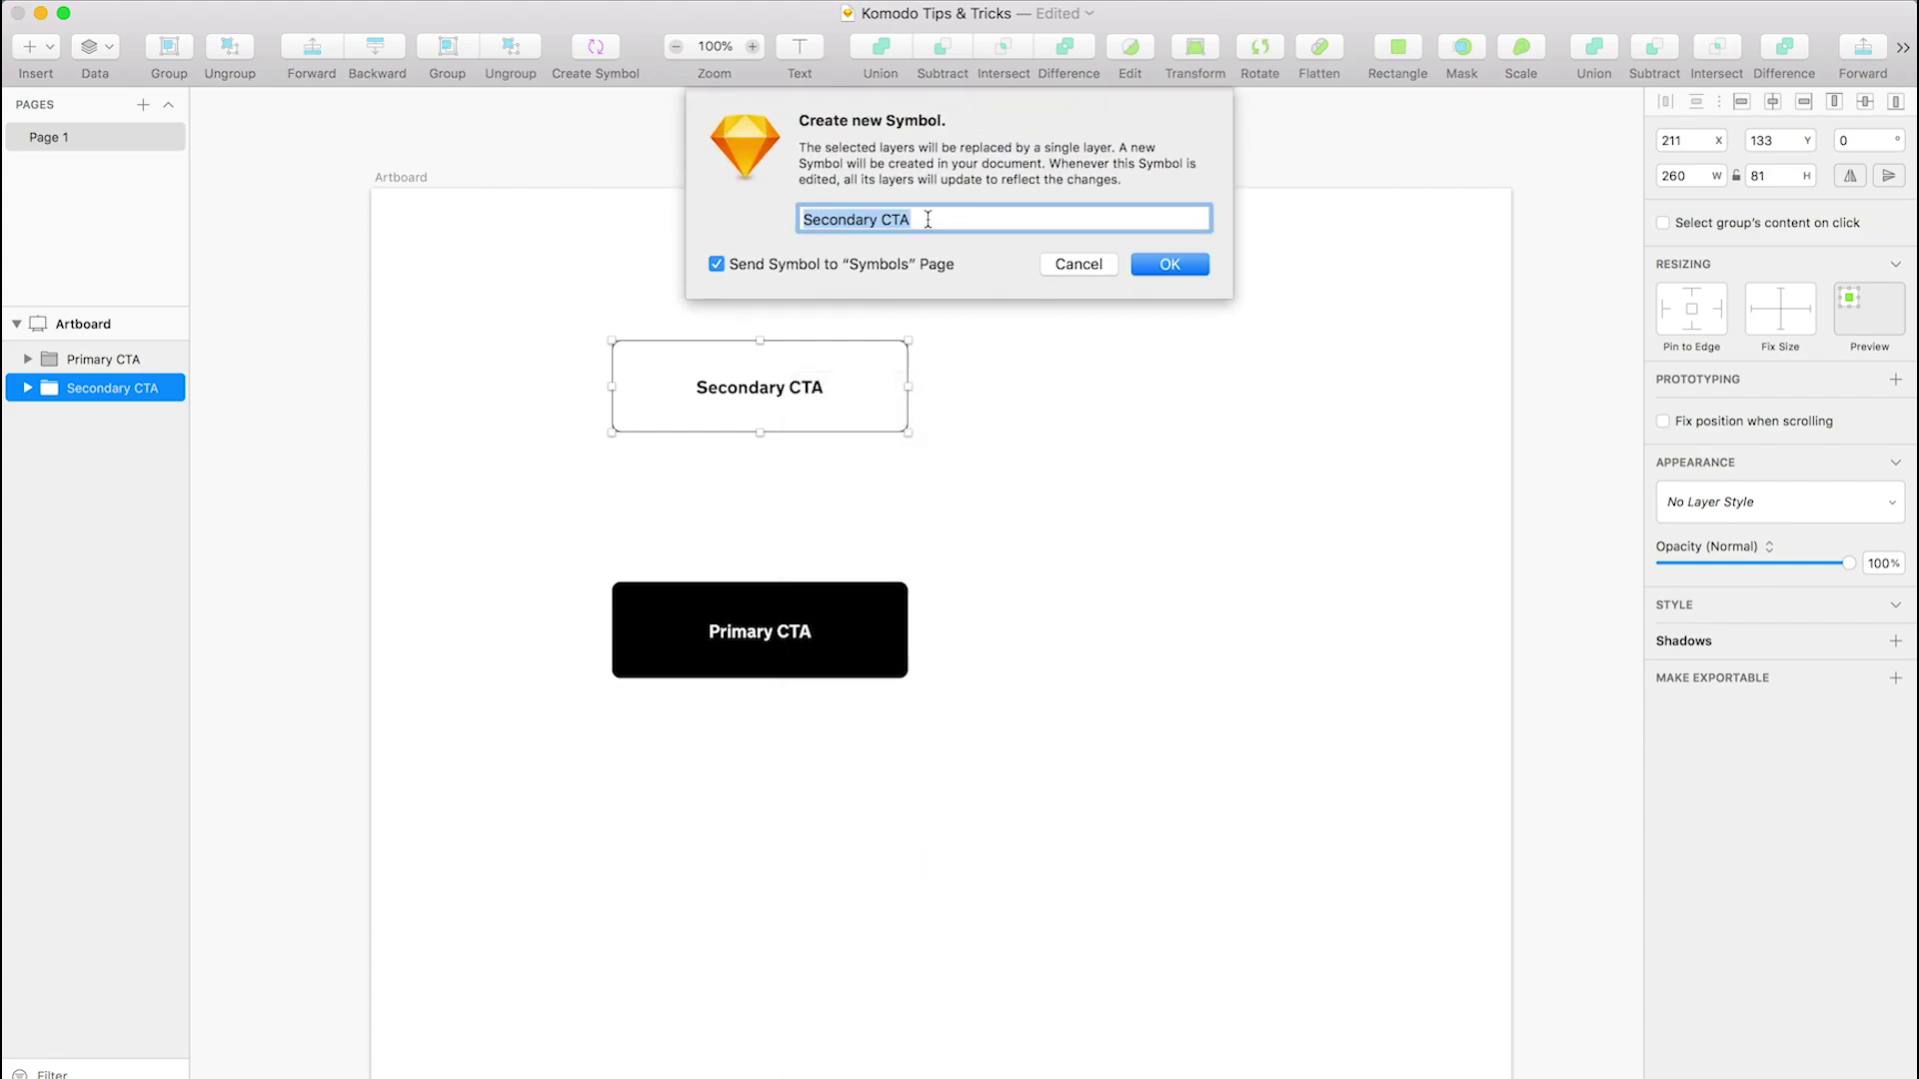
pyautogui.click(928, 219)
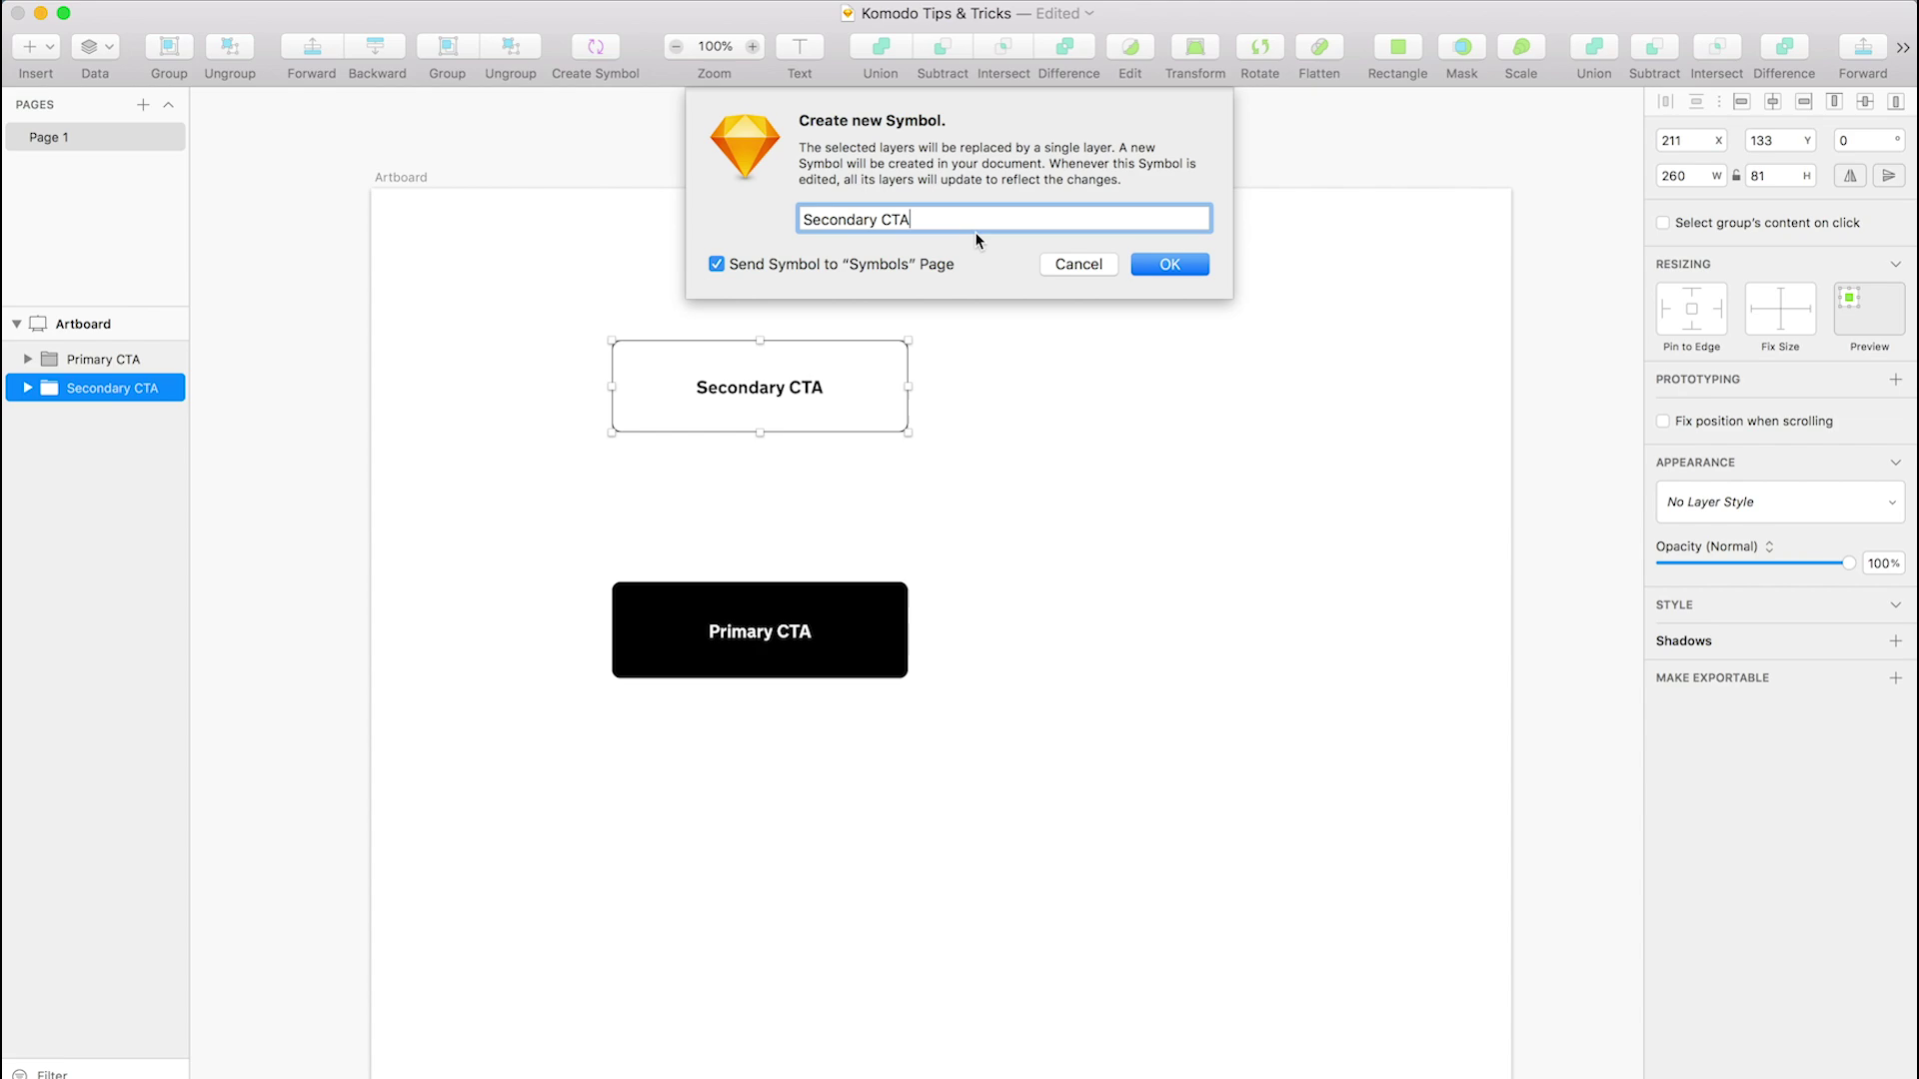
pyautogui.moveTo(967, 216); pyautogui.dragTo(740, 216)
pyautogui.click(936, 221)
pyautogui.click(1171, 264)
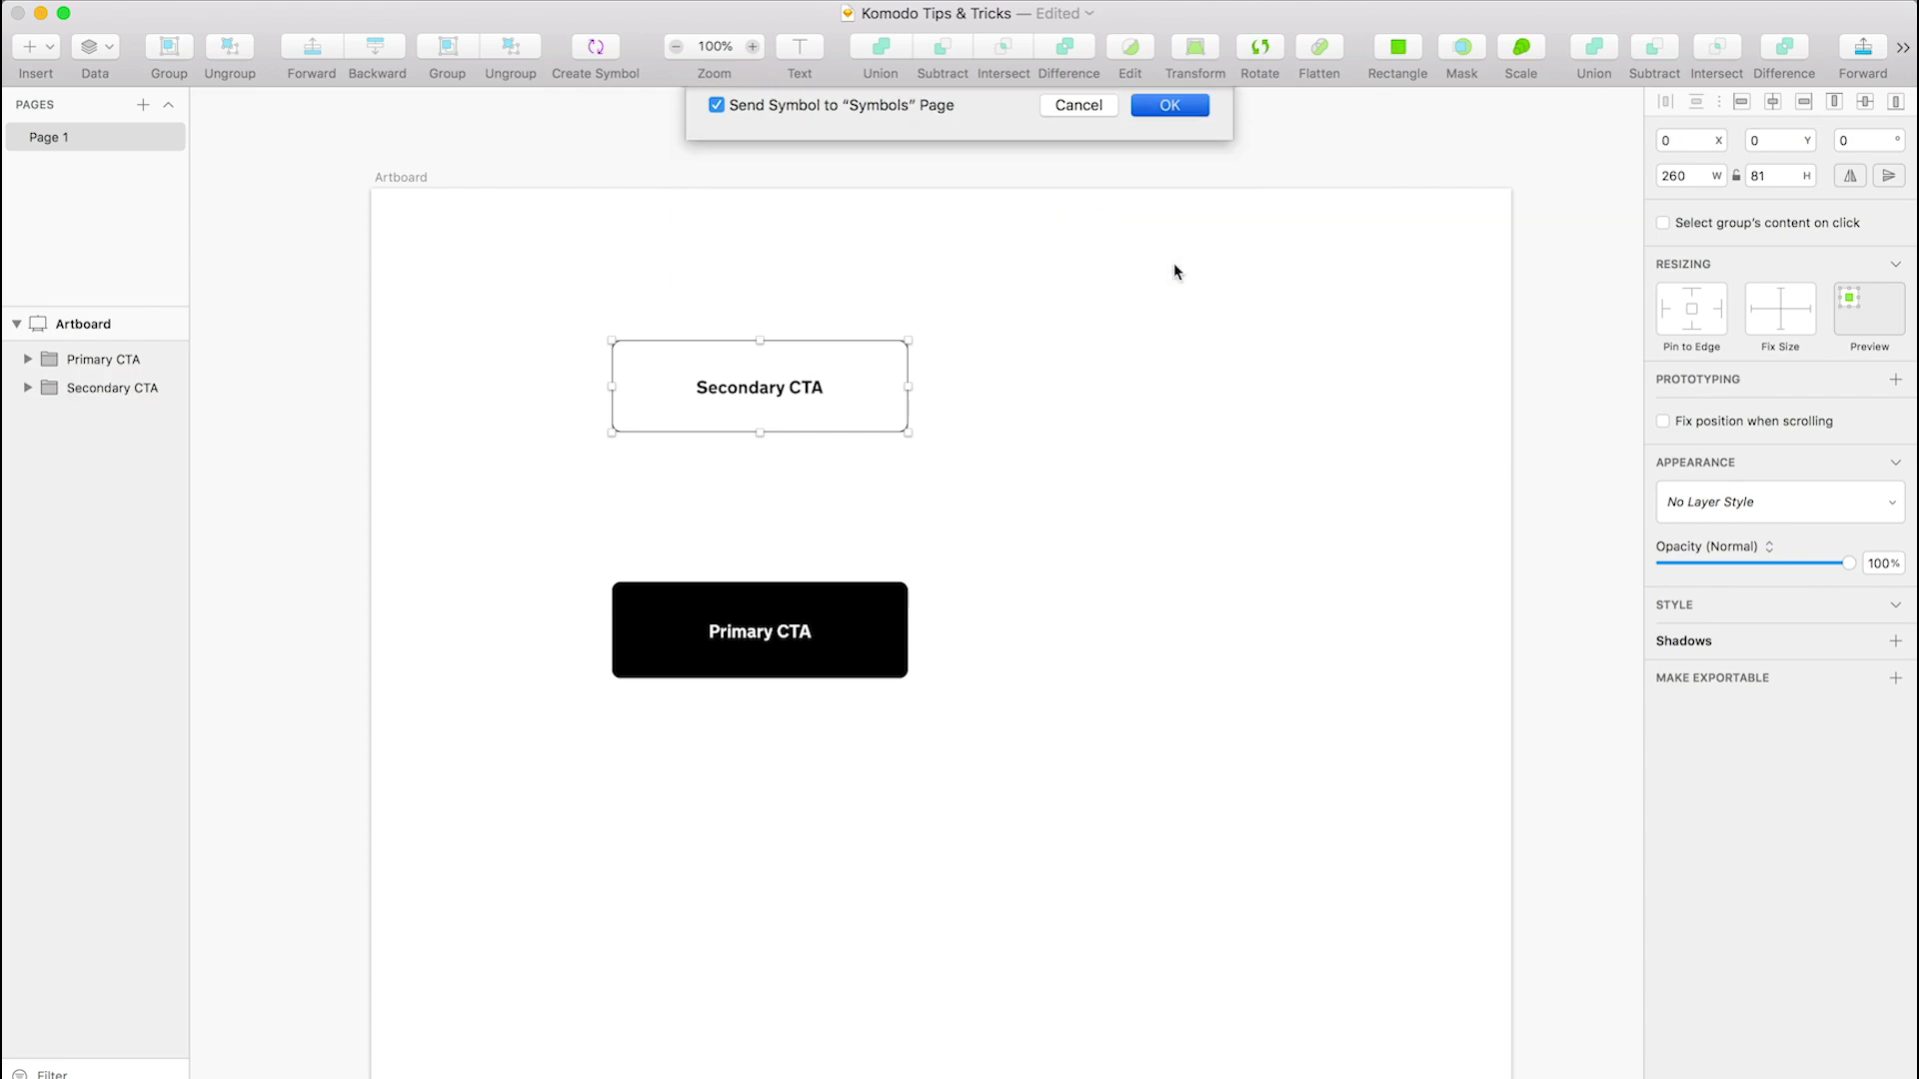
pyautogui.click(71, 510)
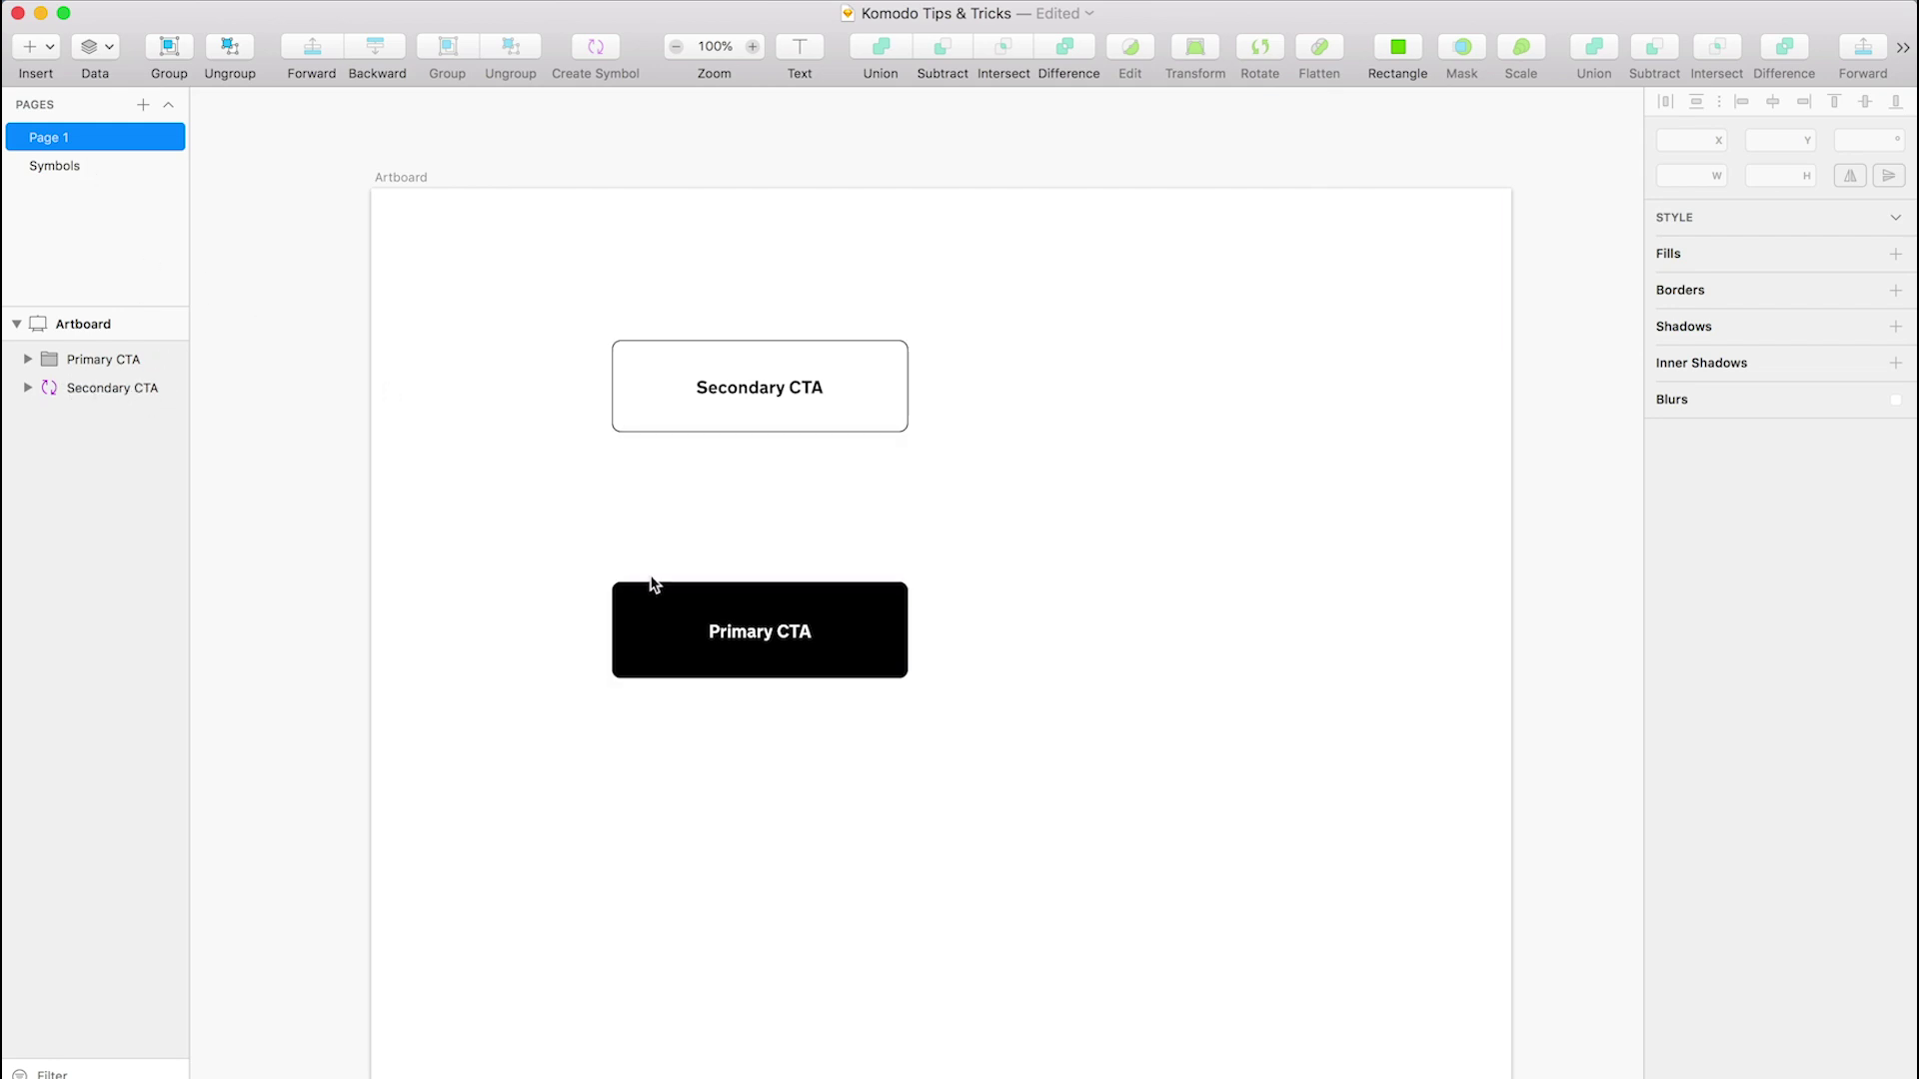
# - Turn the Primary CTA group into a symbol named 'Primary CTA'
pyautogui.rightClick(755, 634)
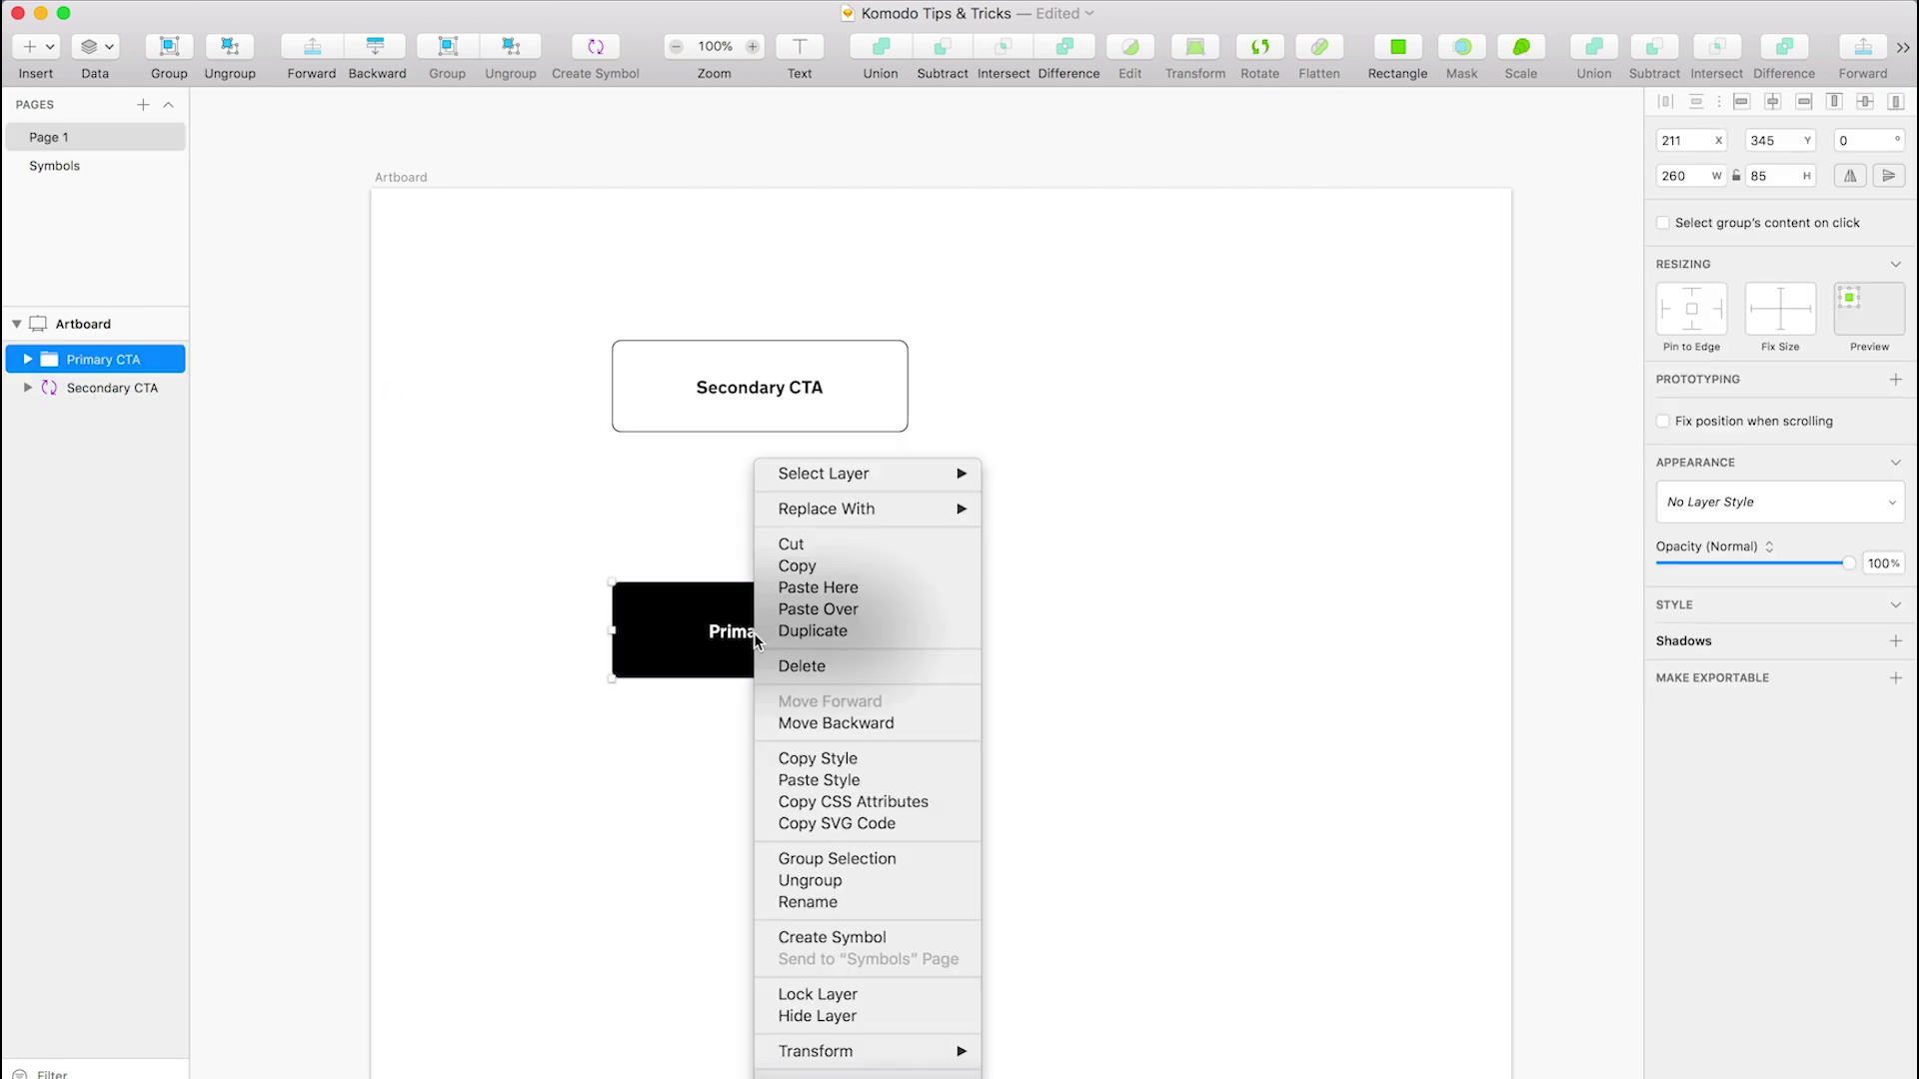
pyautogui.click(890, 937)
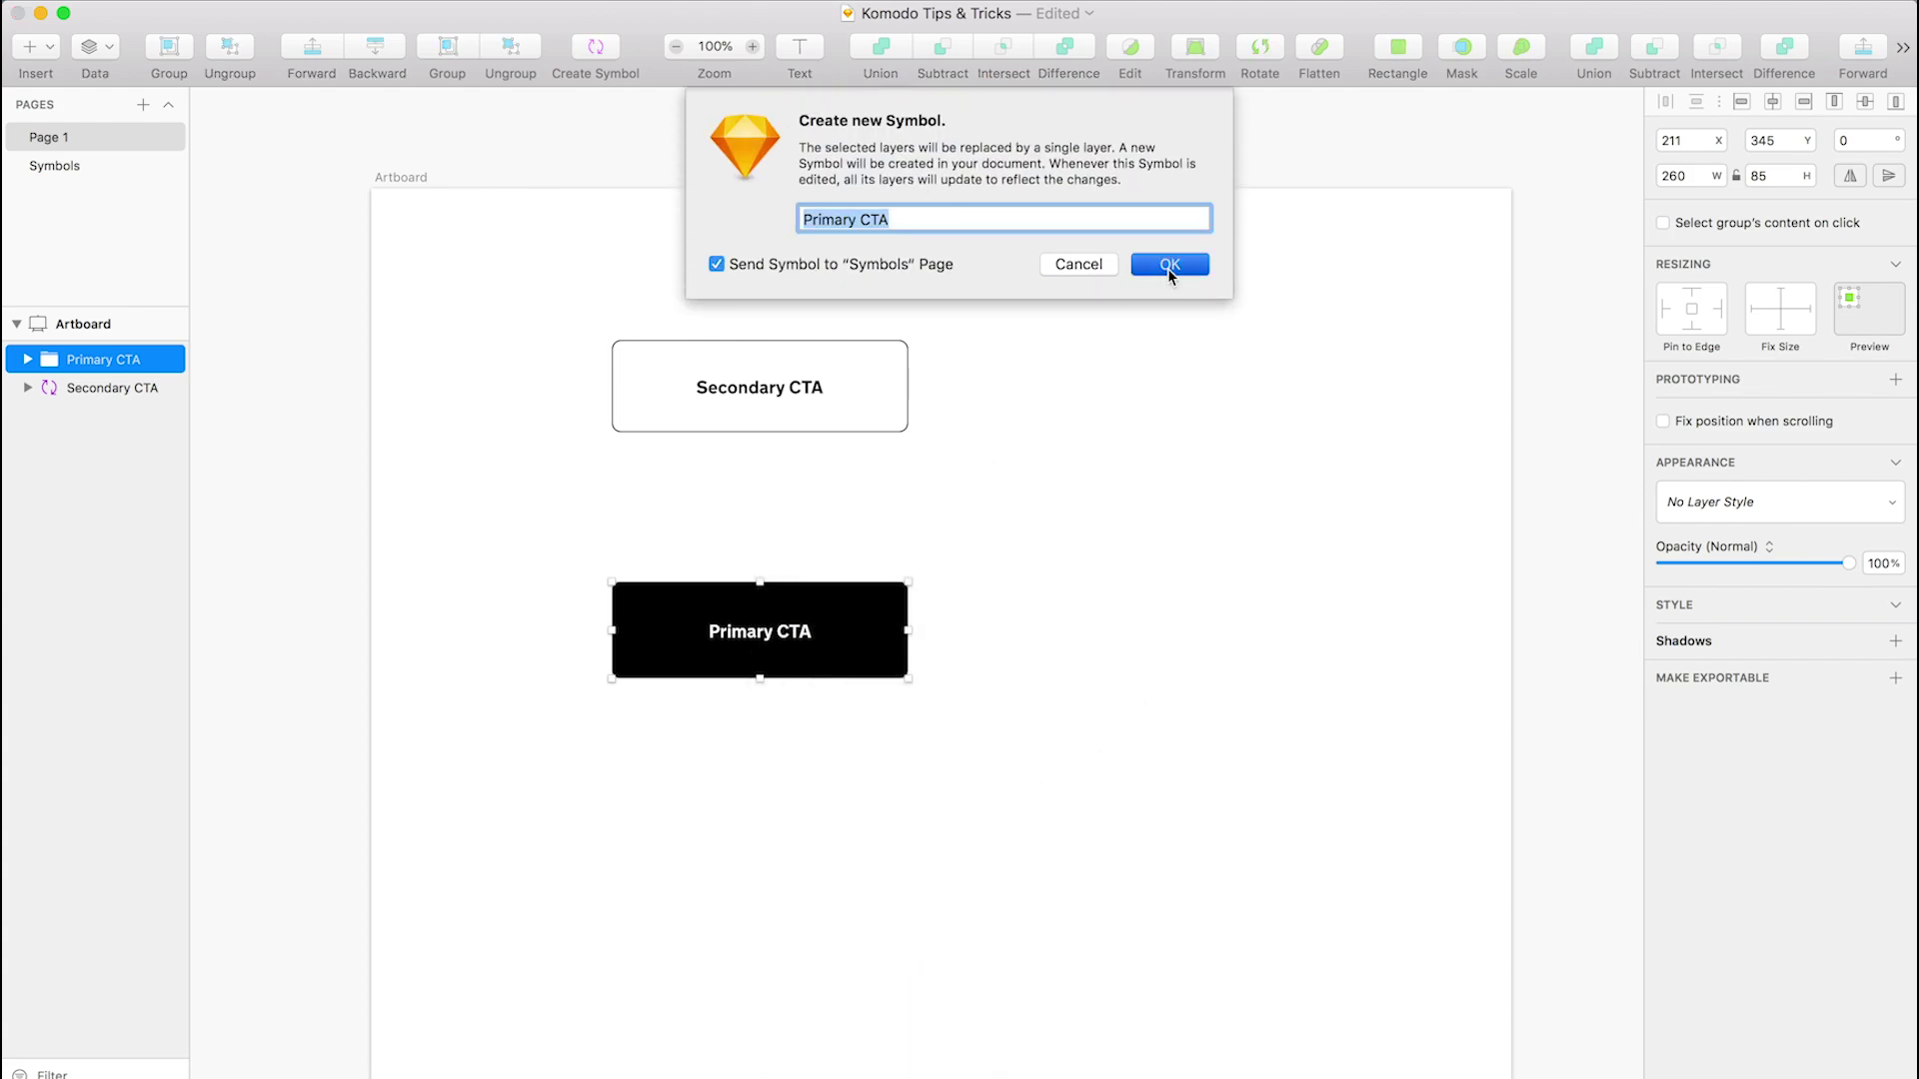
pyautogui.click(1167, 265)
pyautogui.click(98, 528)
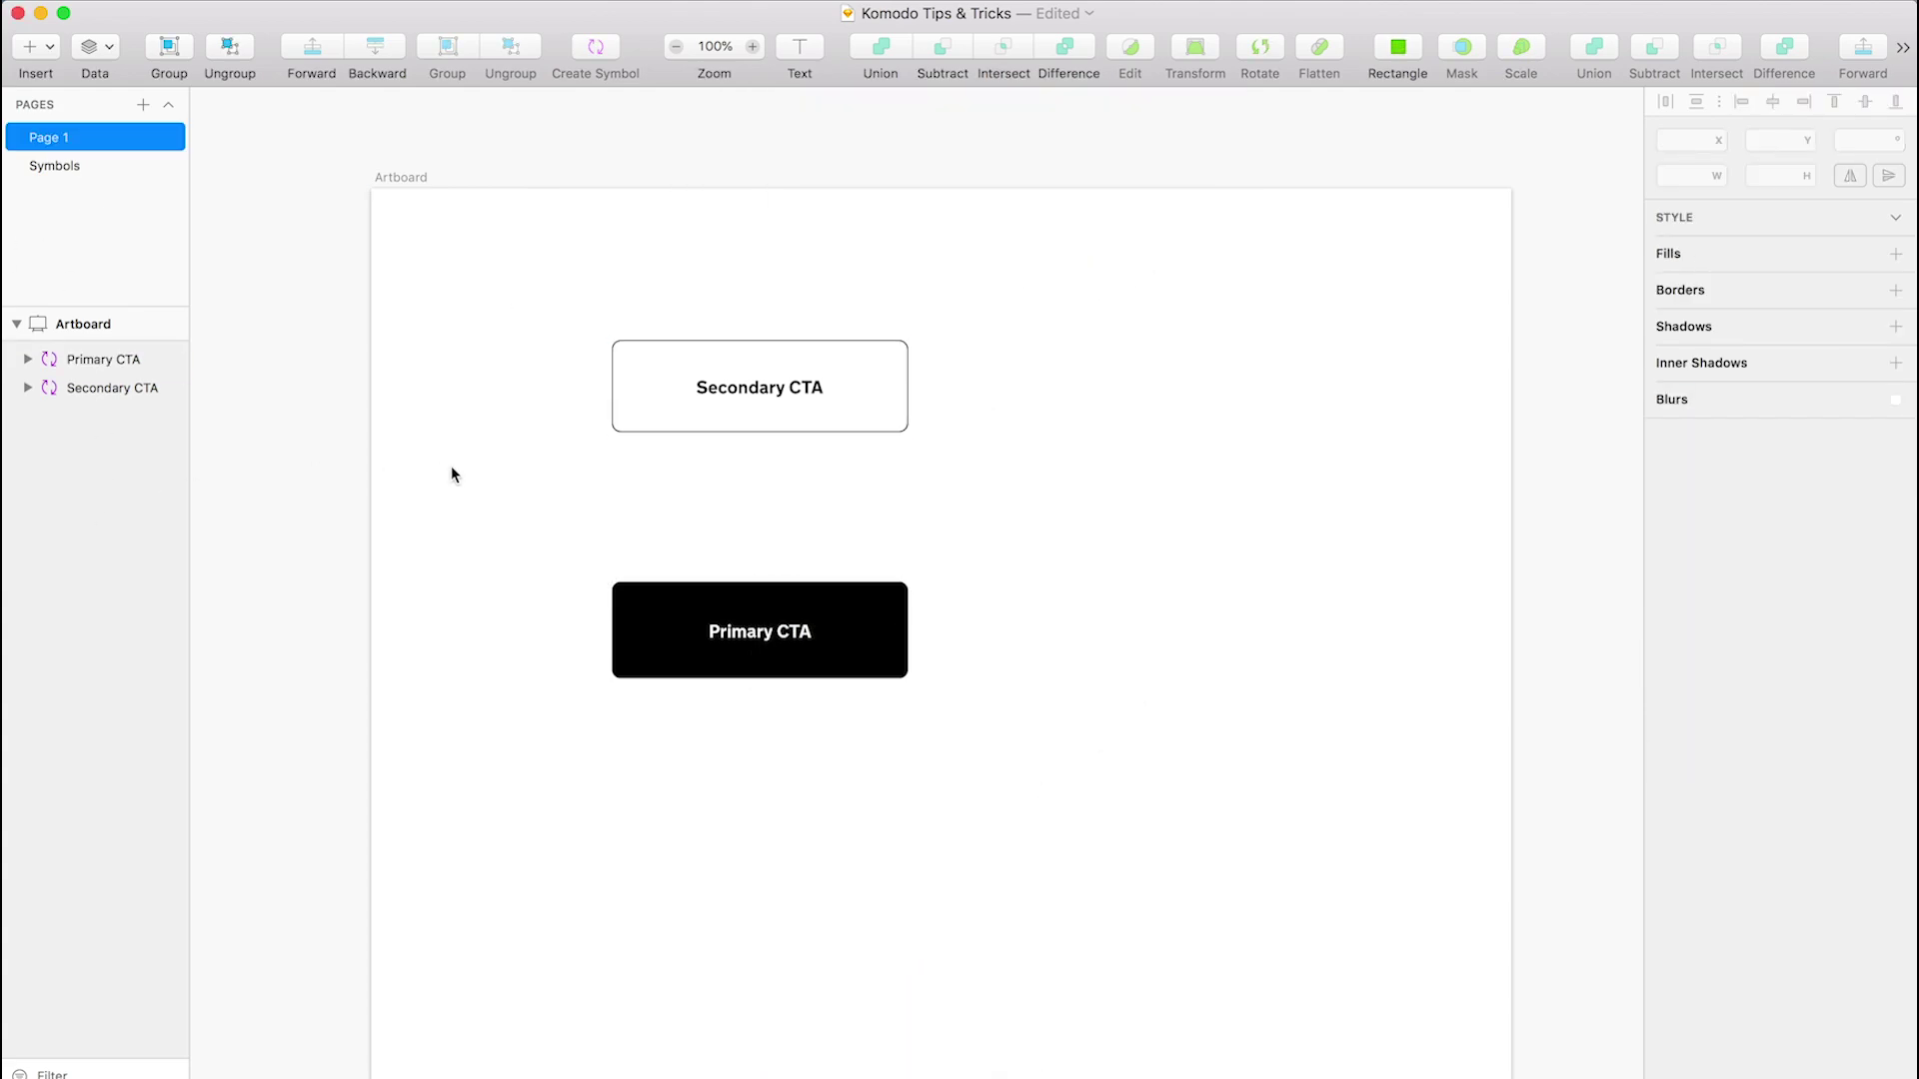
pyautogui.click(80, 166)
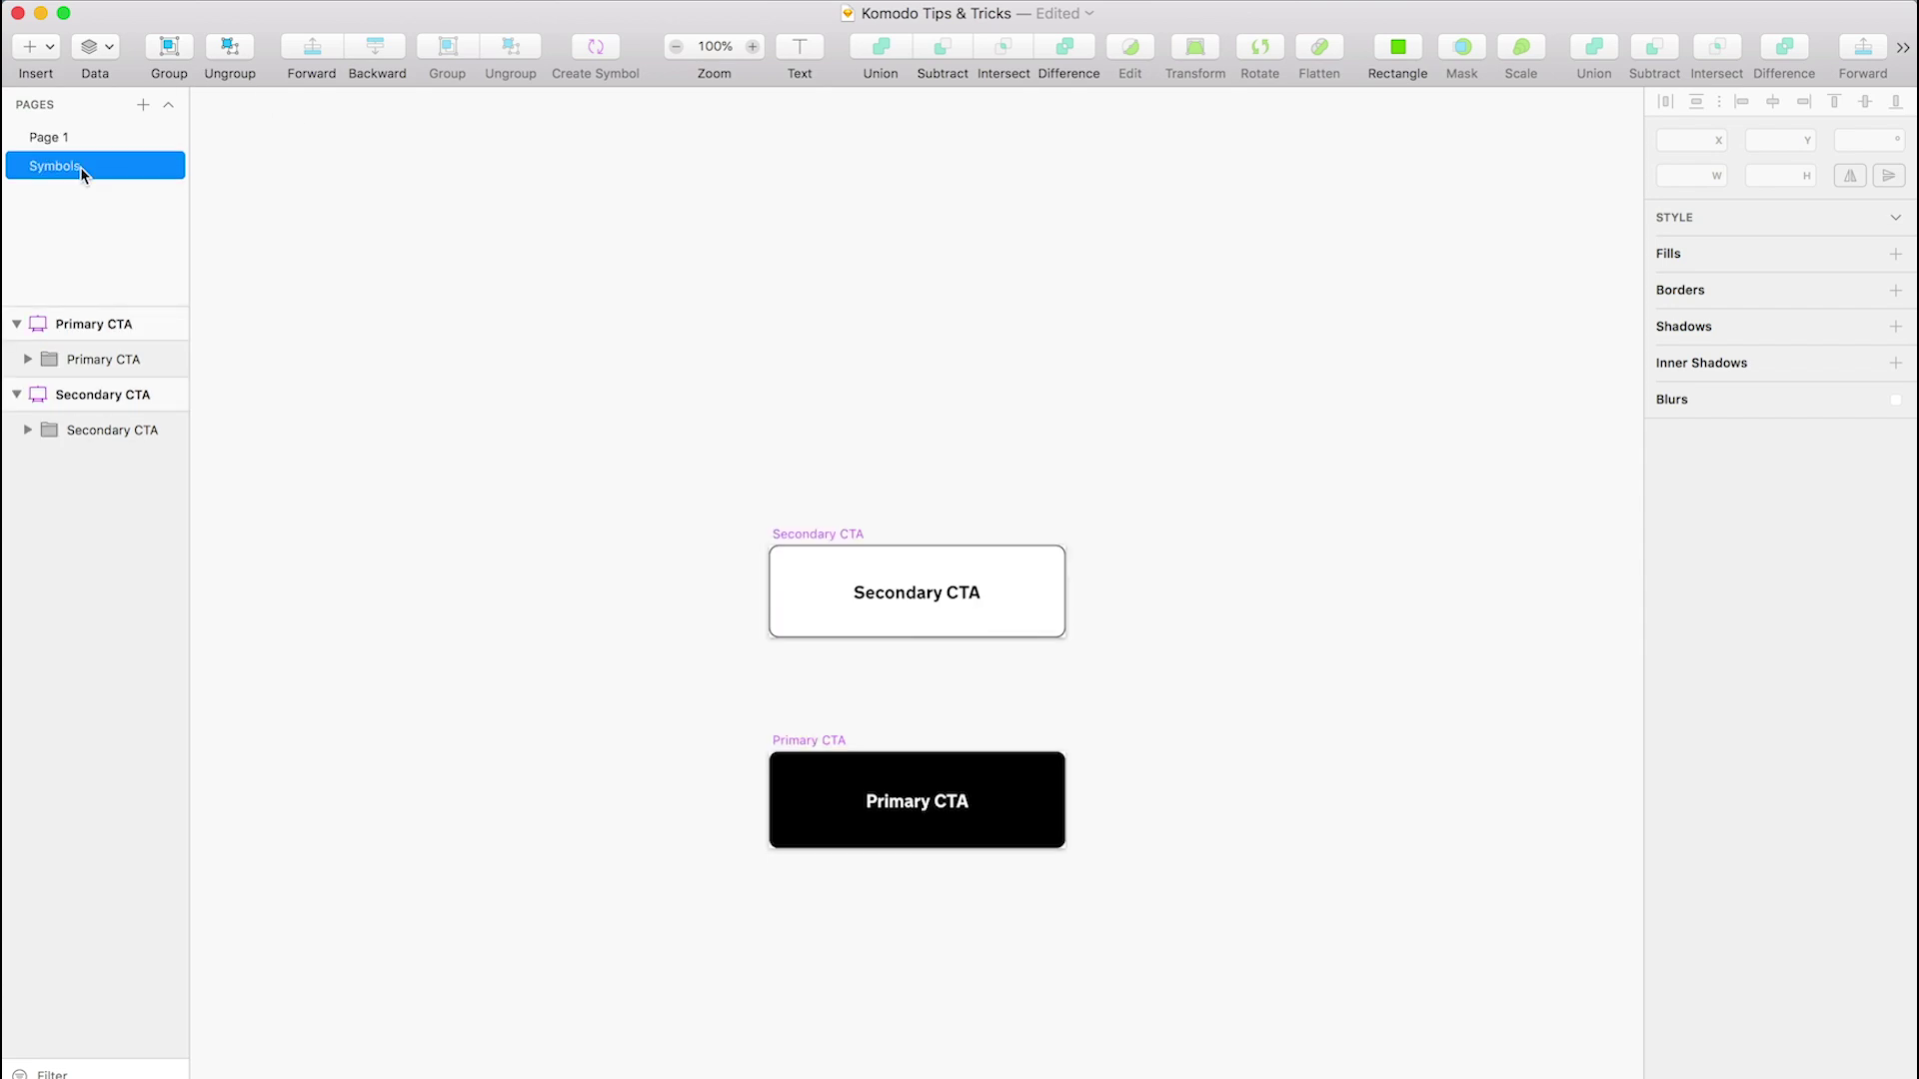
pyautogui.scroll(-2, 661, 577)
pyautogui.hscroll(2, 661, 576)
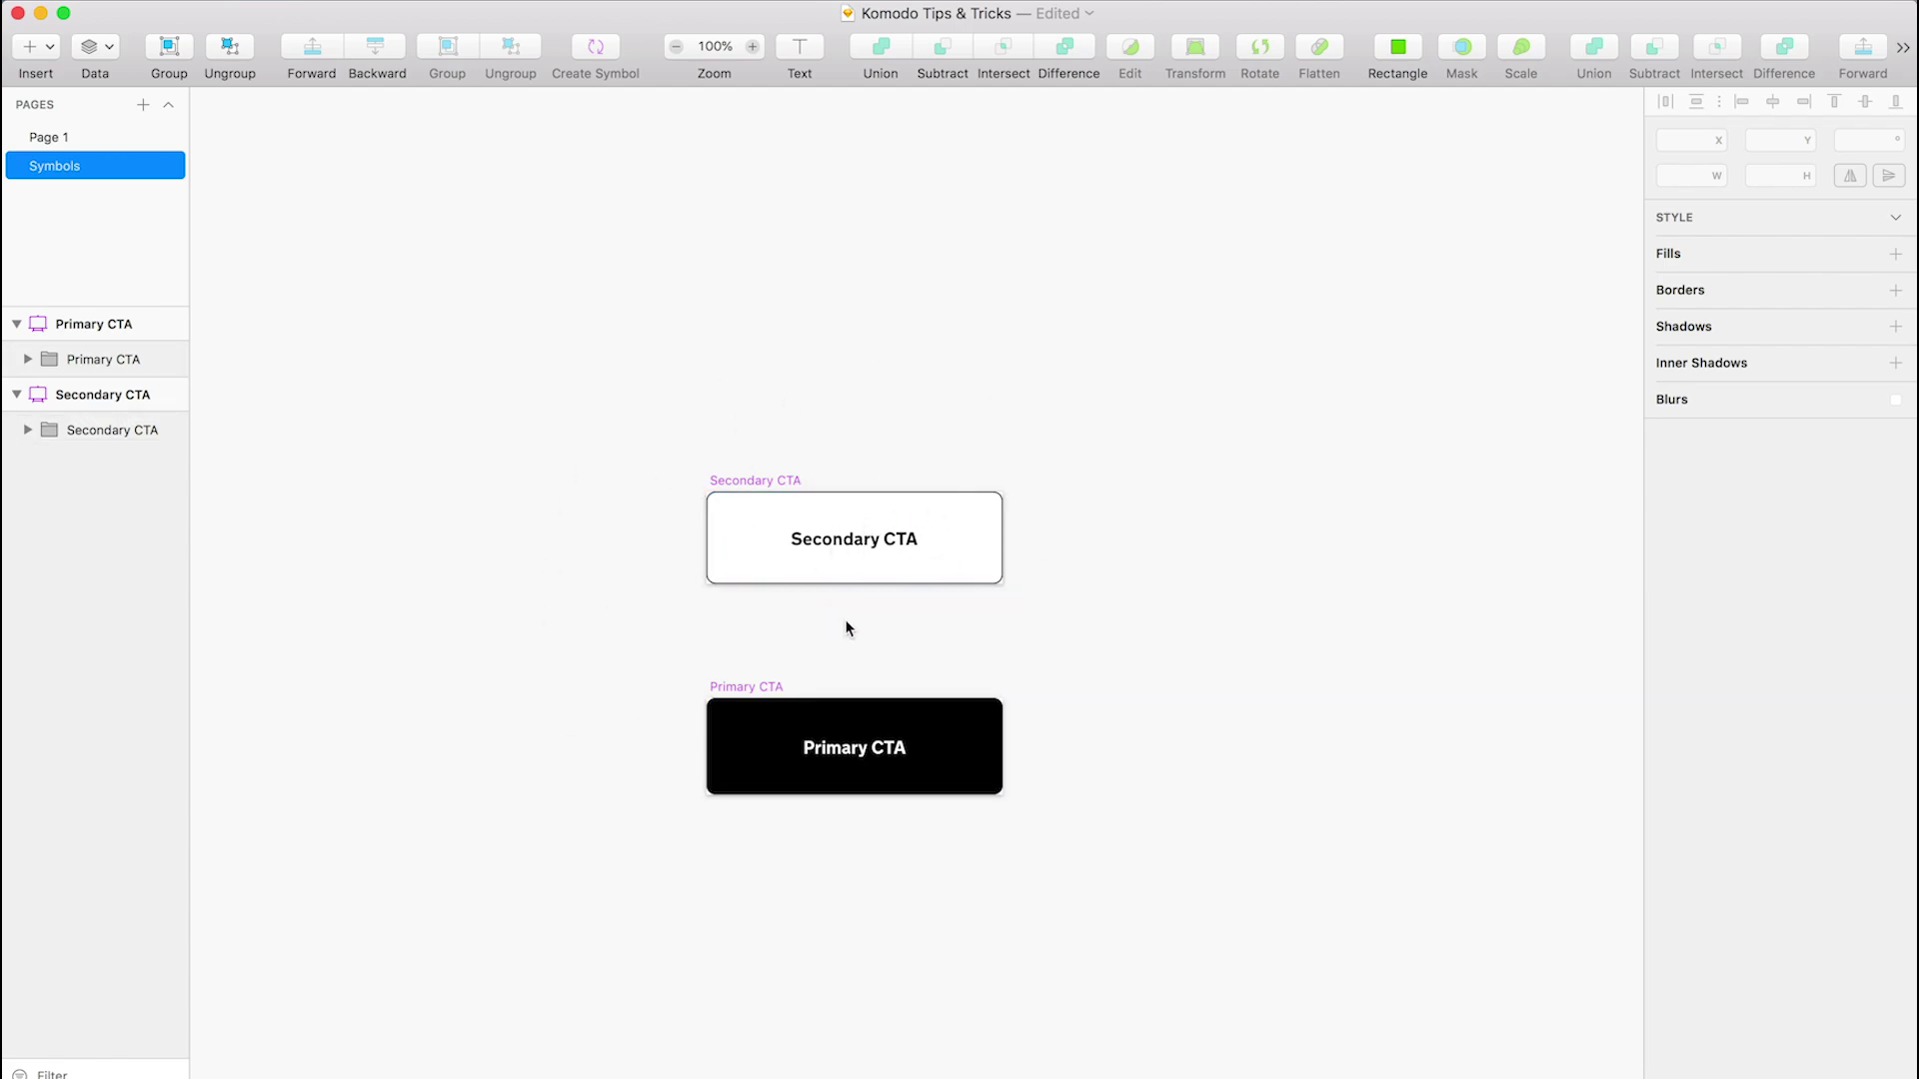
pyautogui.click(849, 541)
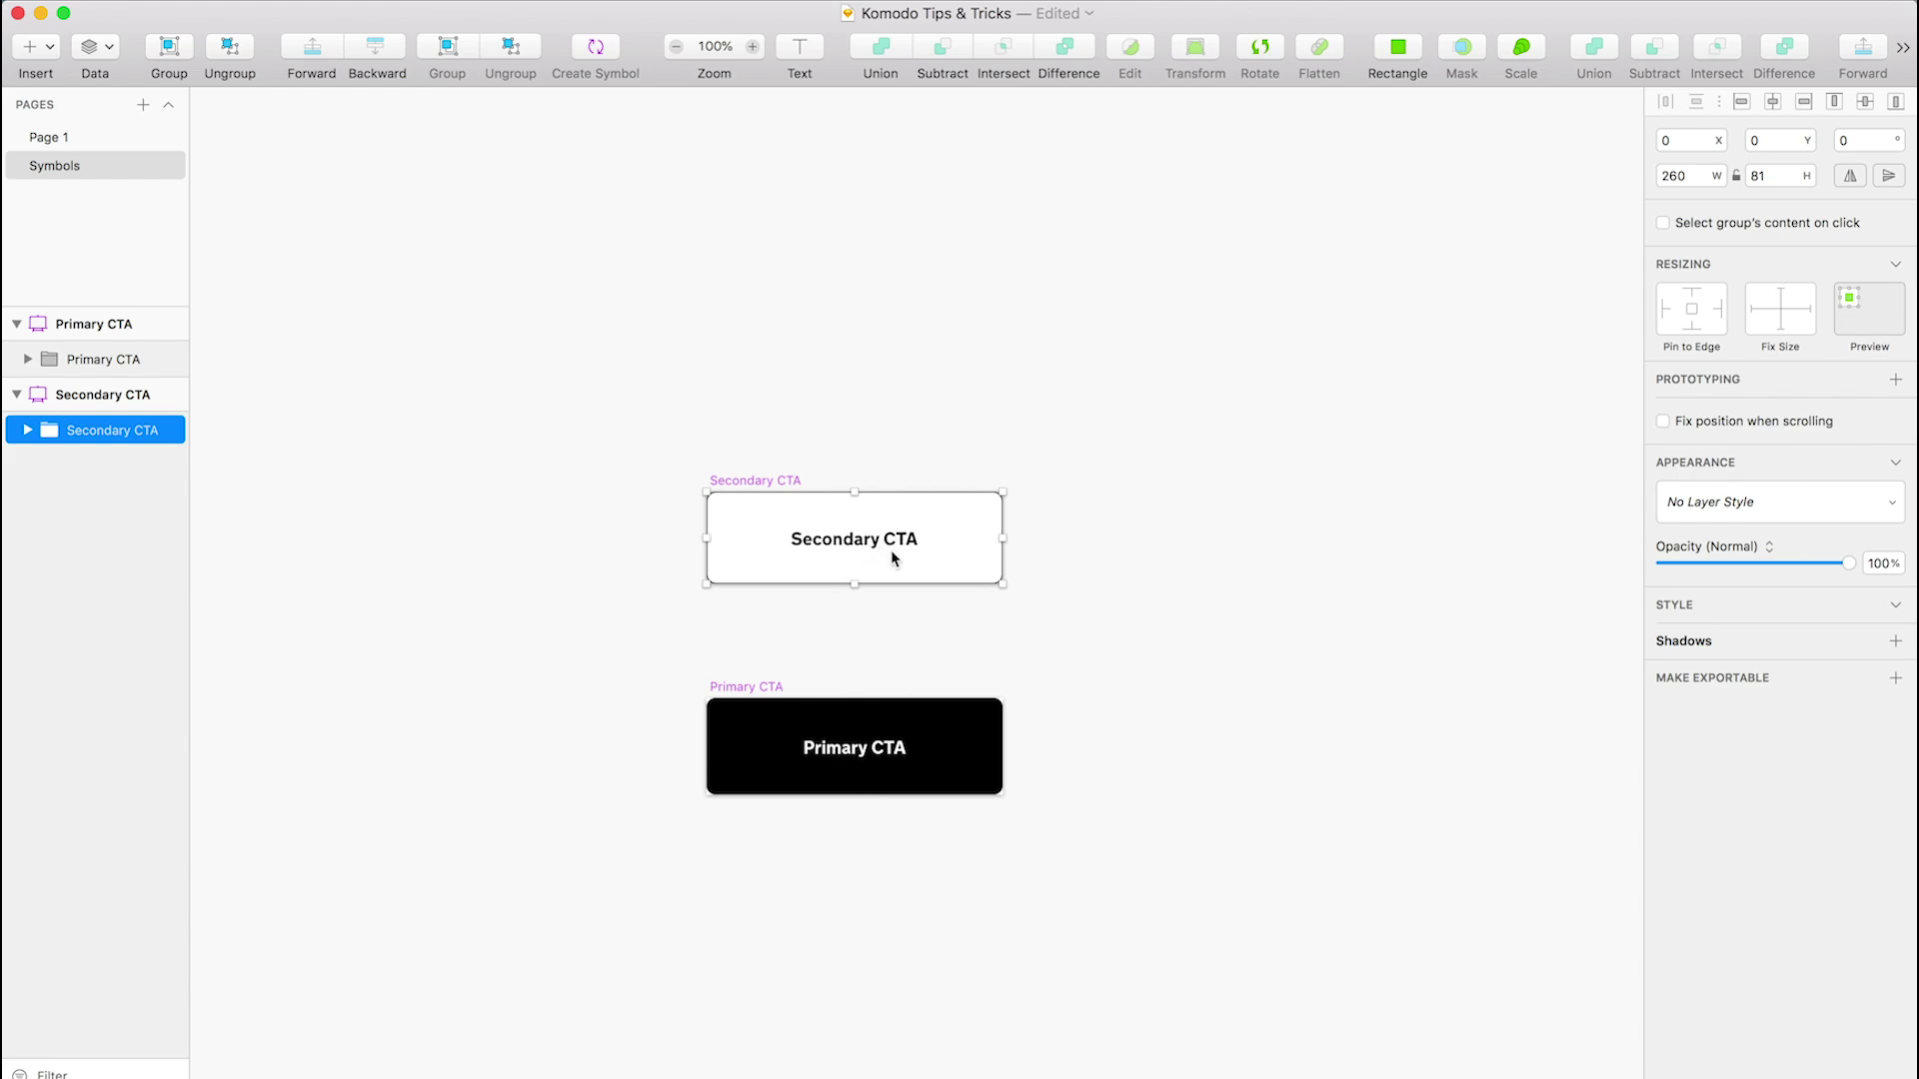
pyautogui.click(103, 137)
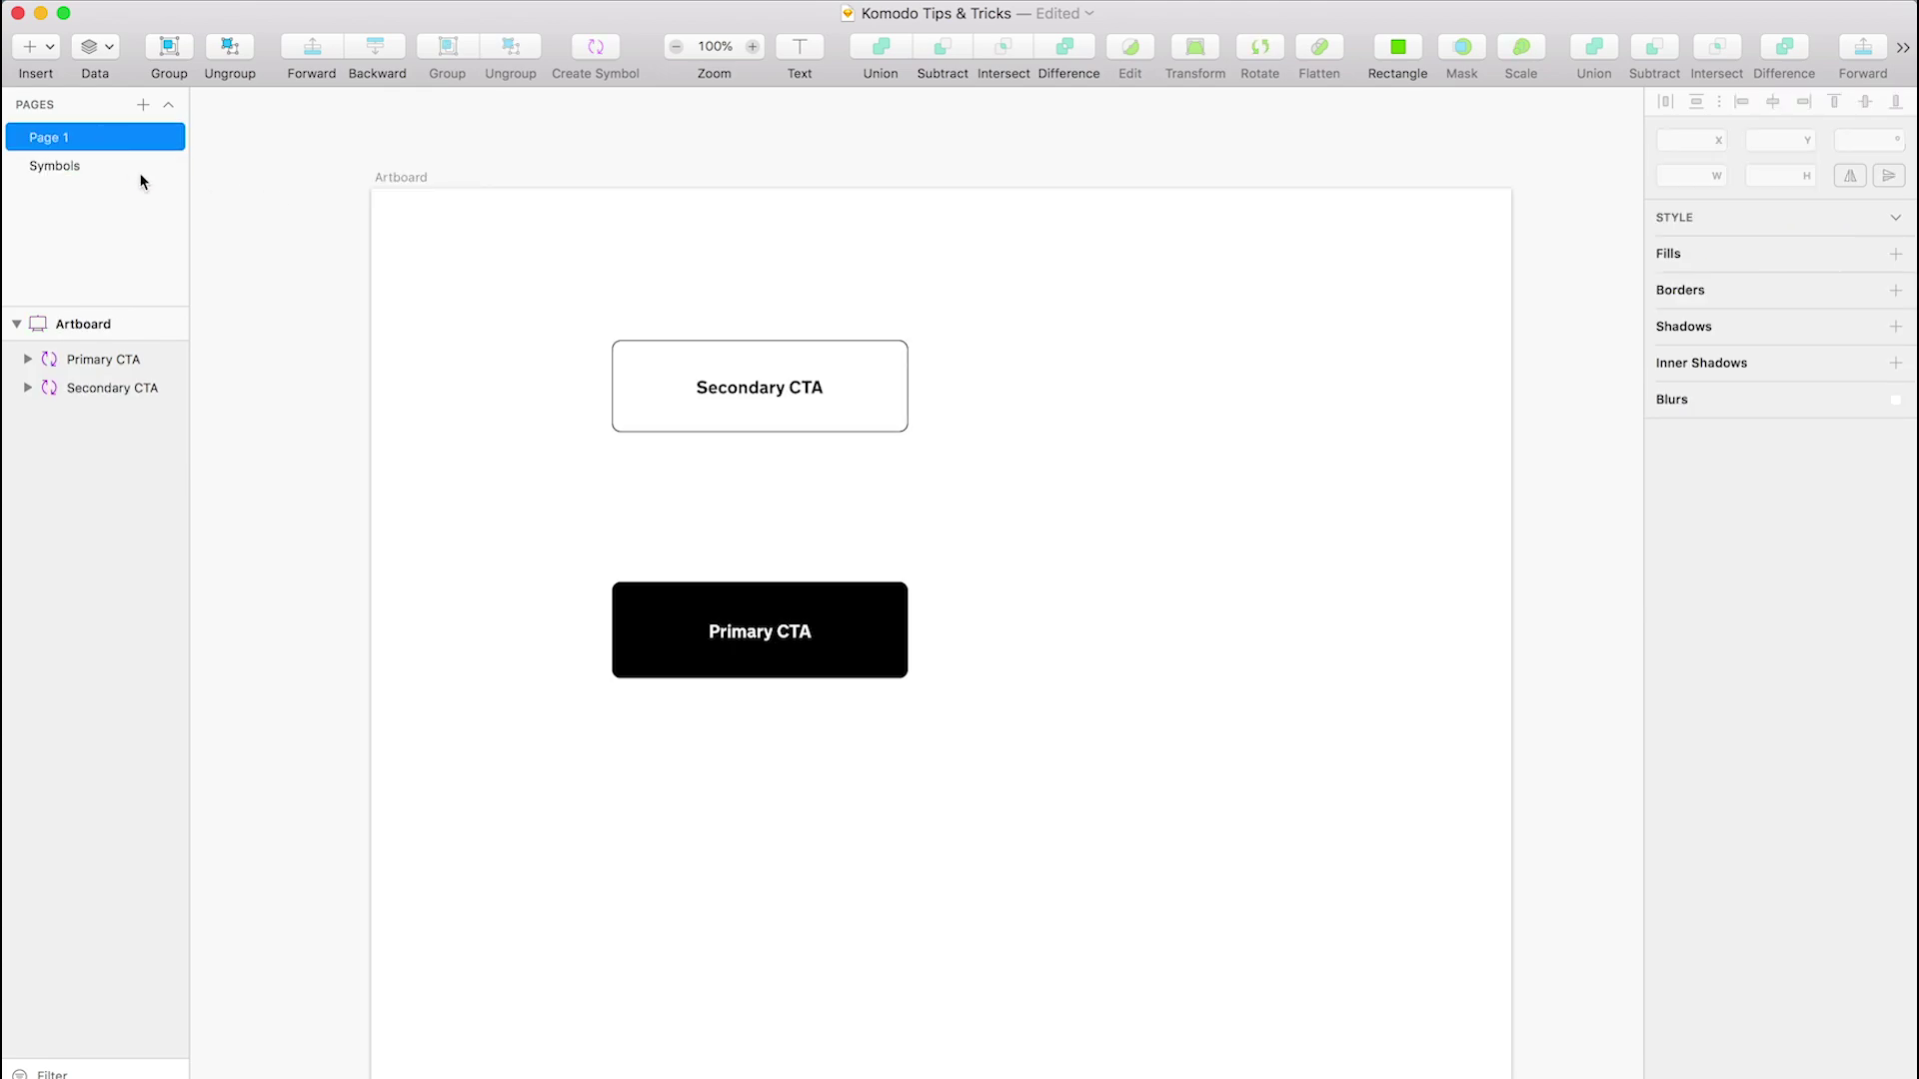
# - Fill the Primary CTA master's rectangle red #FF6767, then view the result on Page 1
pyautogui.click(77, 164)
pyautogui.click(749, 779)
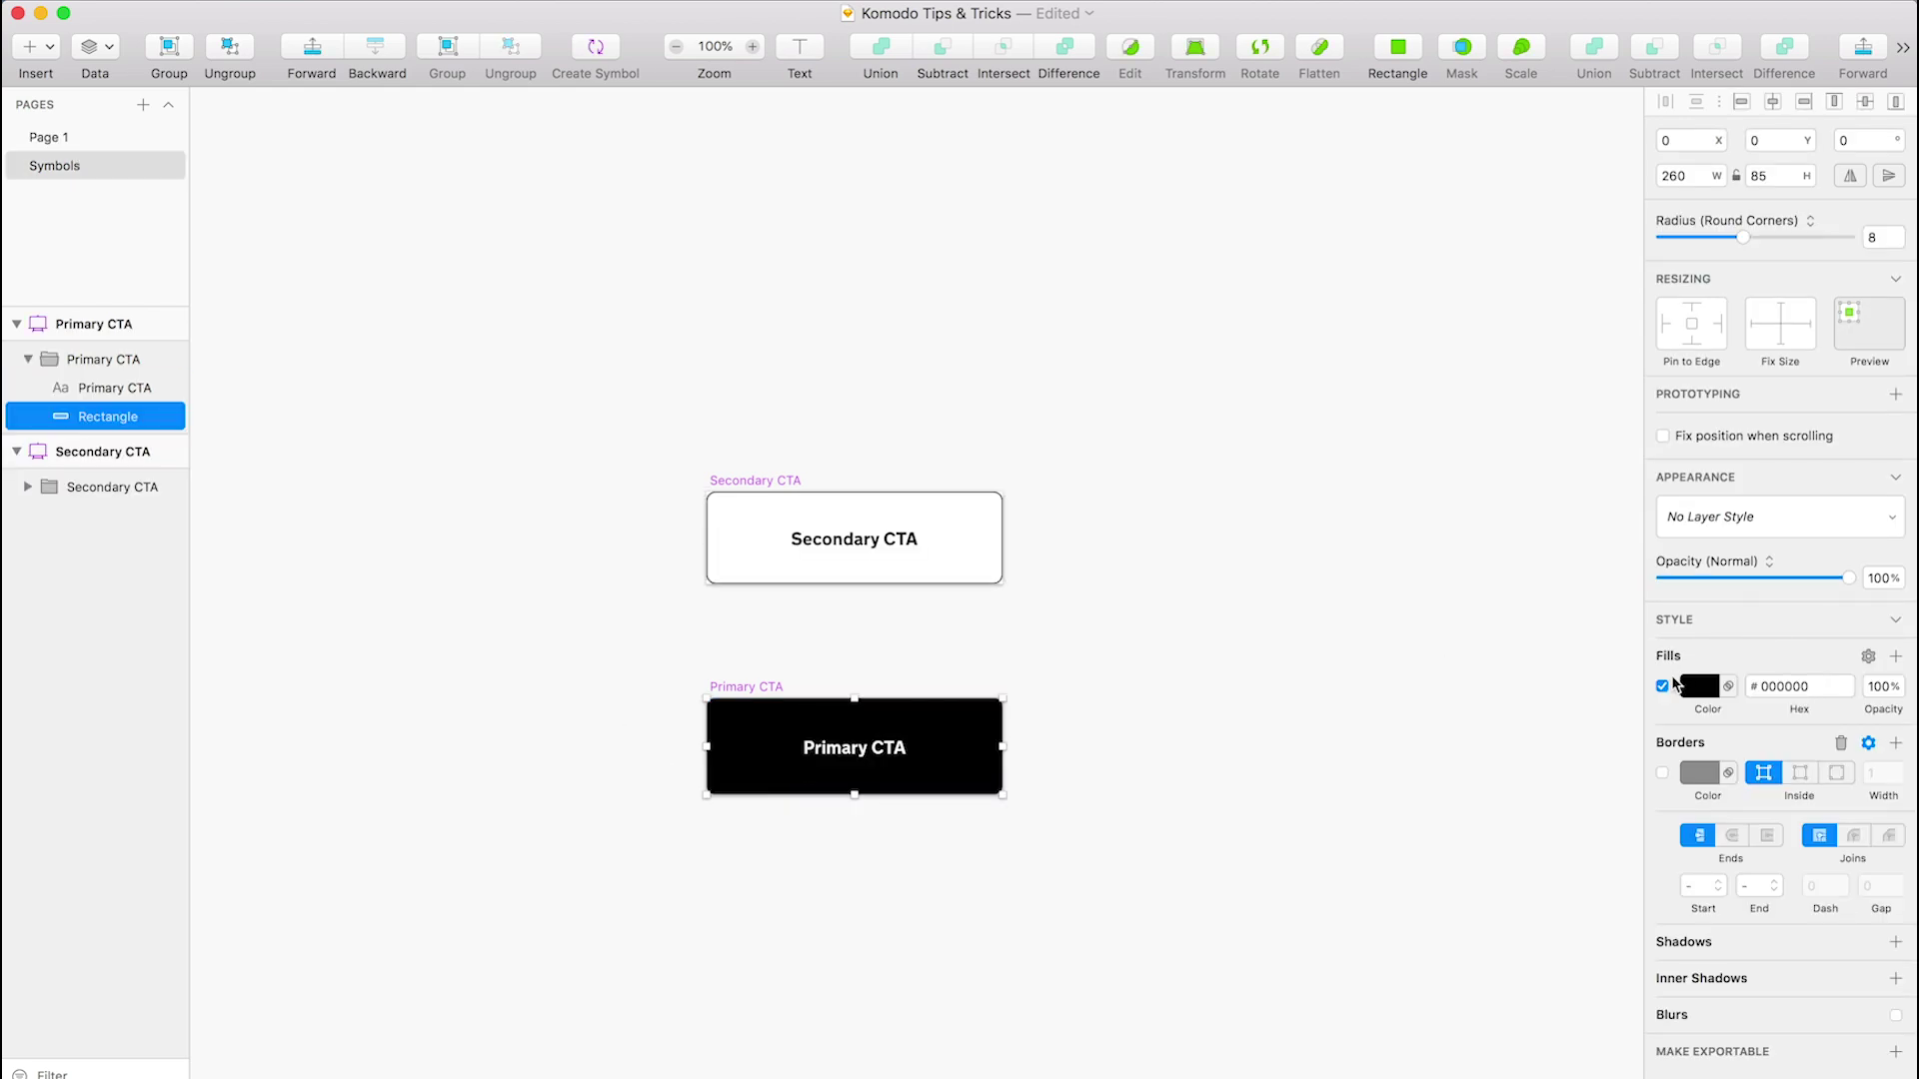
pyautogui.click(1704, 686)
pyautogui.click(1781, 825)
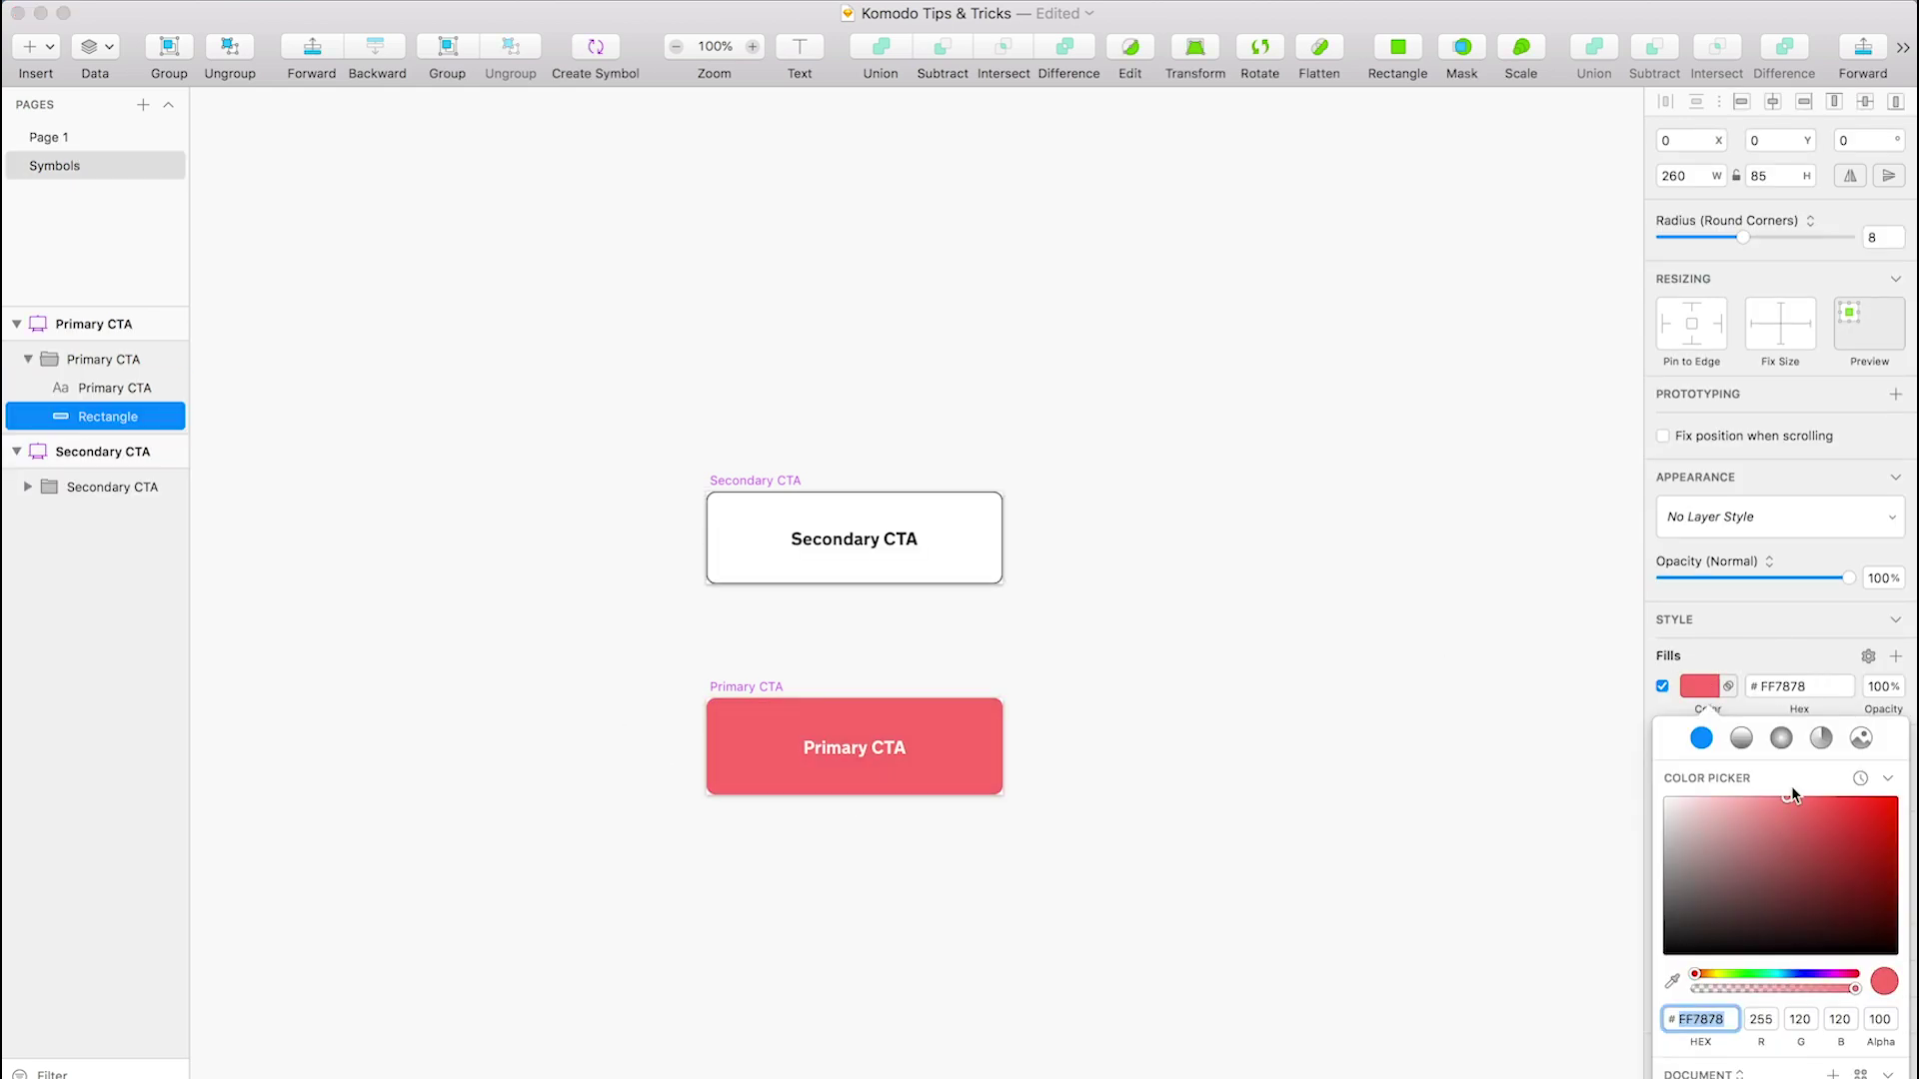
pyautogui.click(1345, 578)
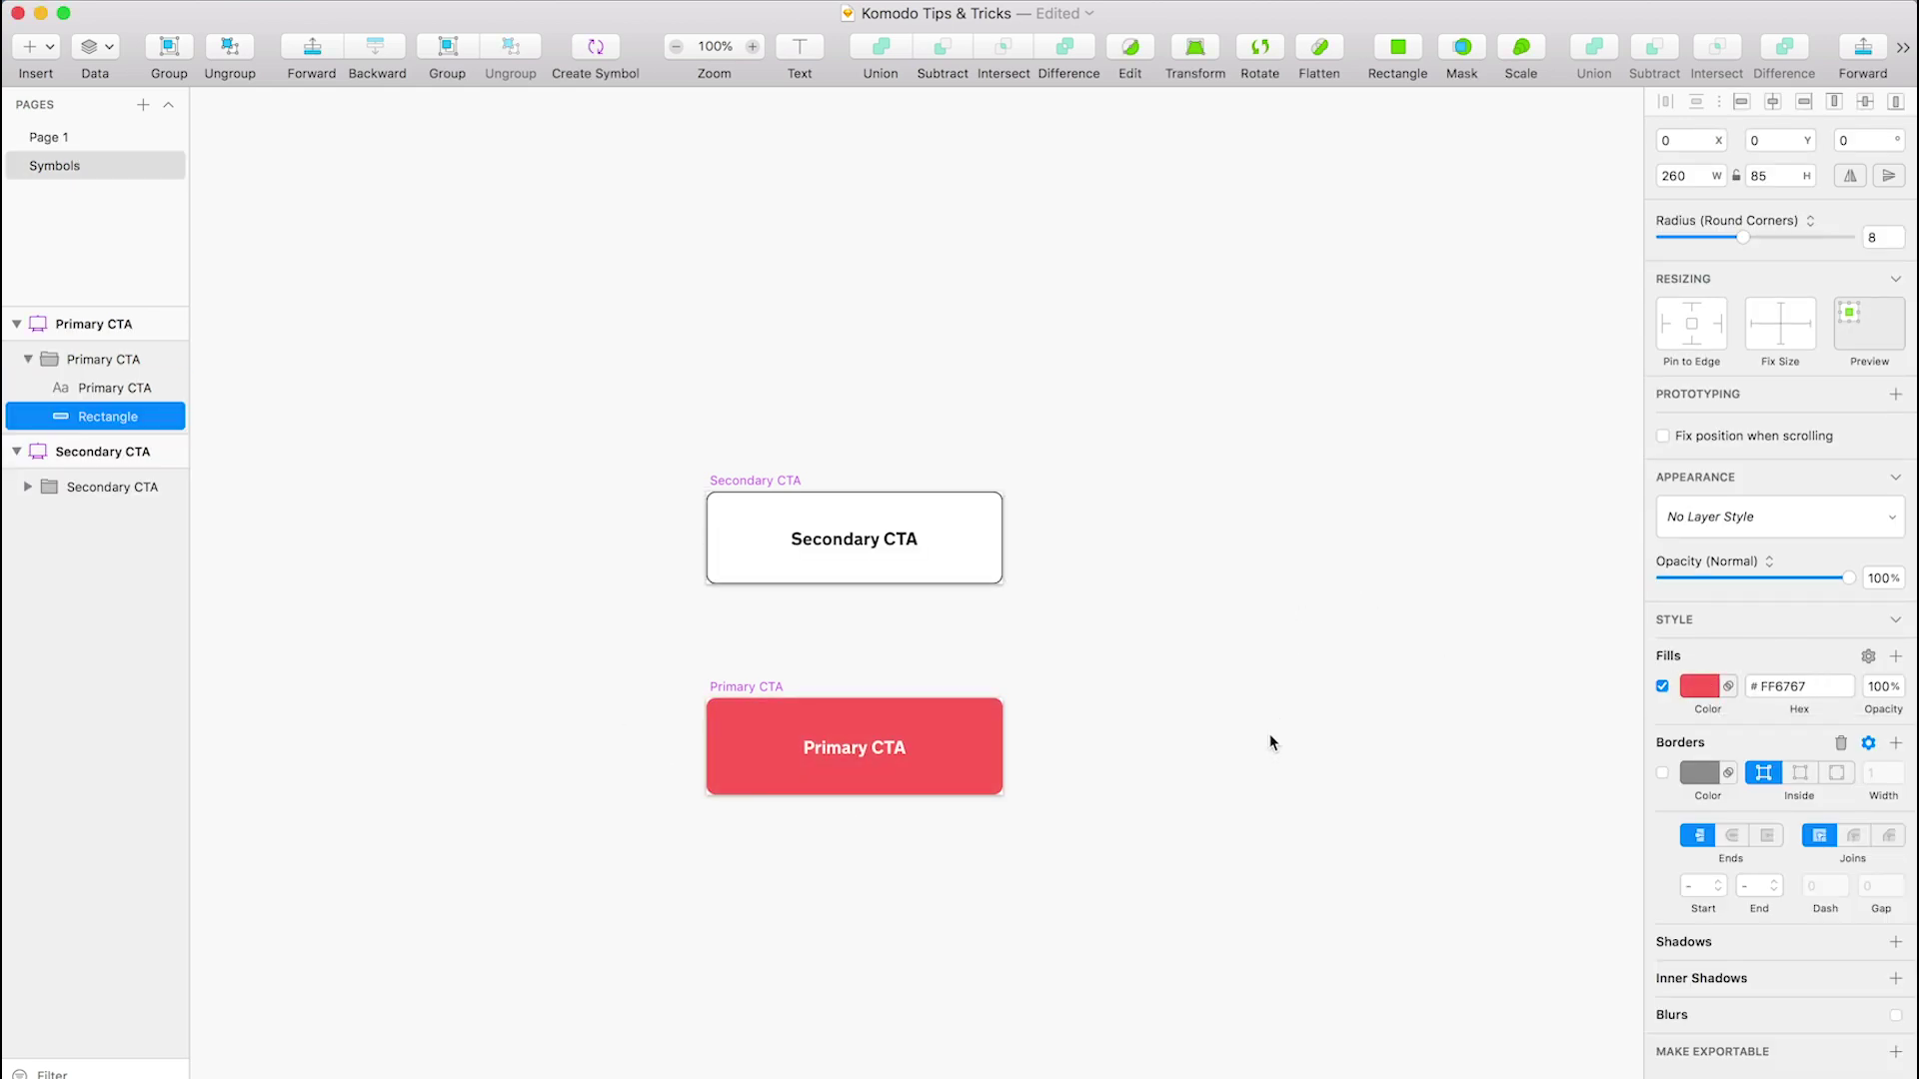
pyautogui.click(68, 138)
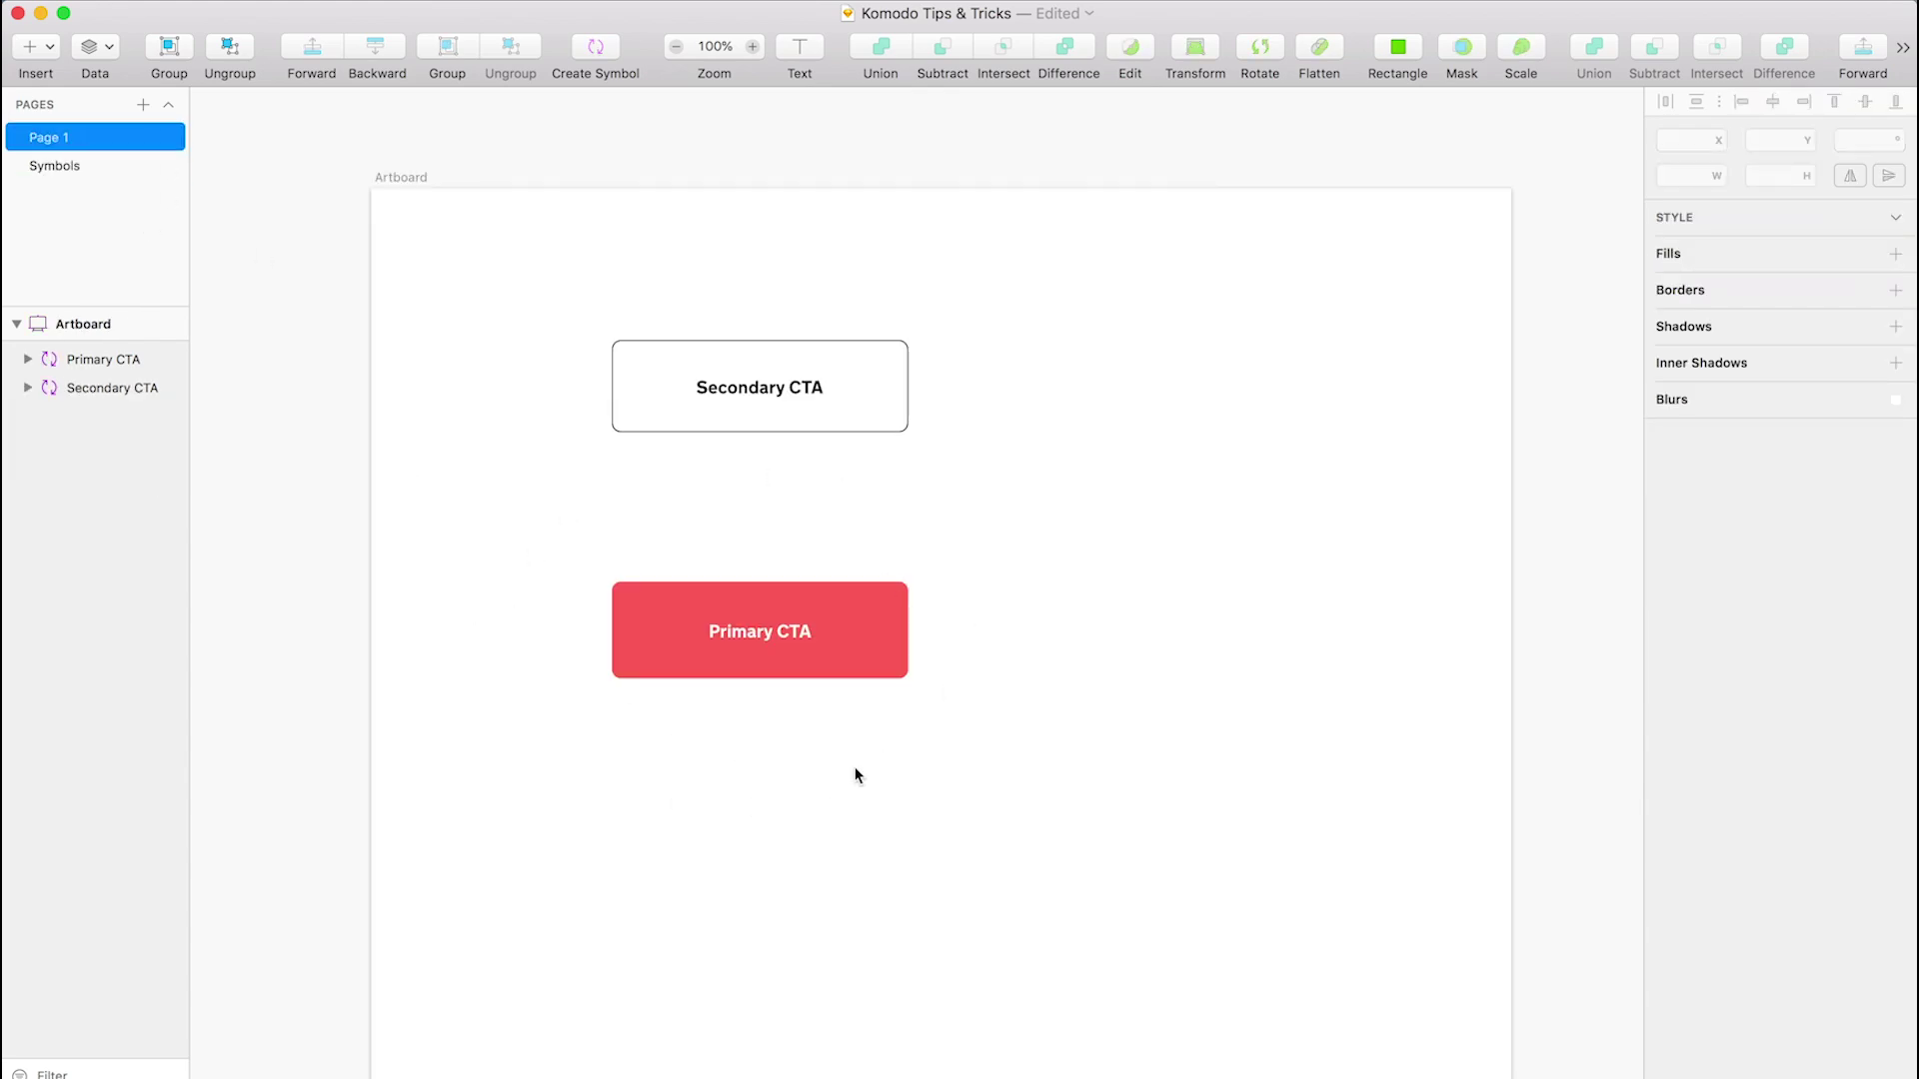
# - Insert another Primary CTA symbol instance to the right of the first button
pyautogui.click(261, 0)
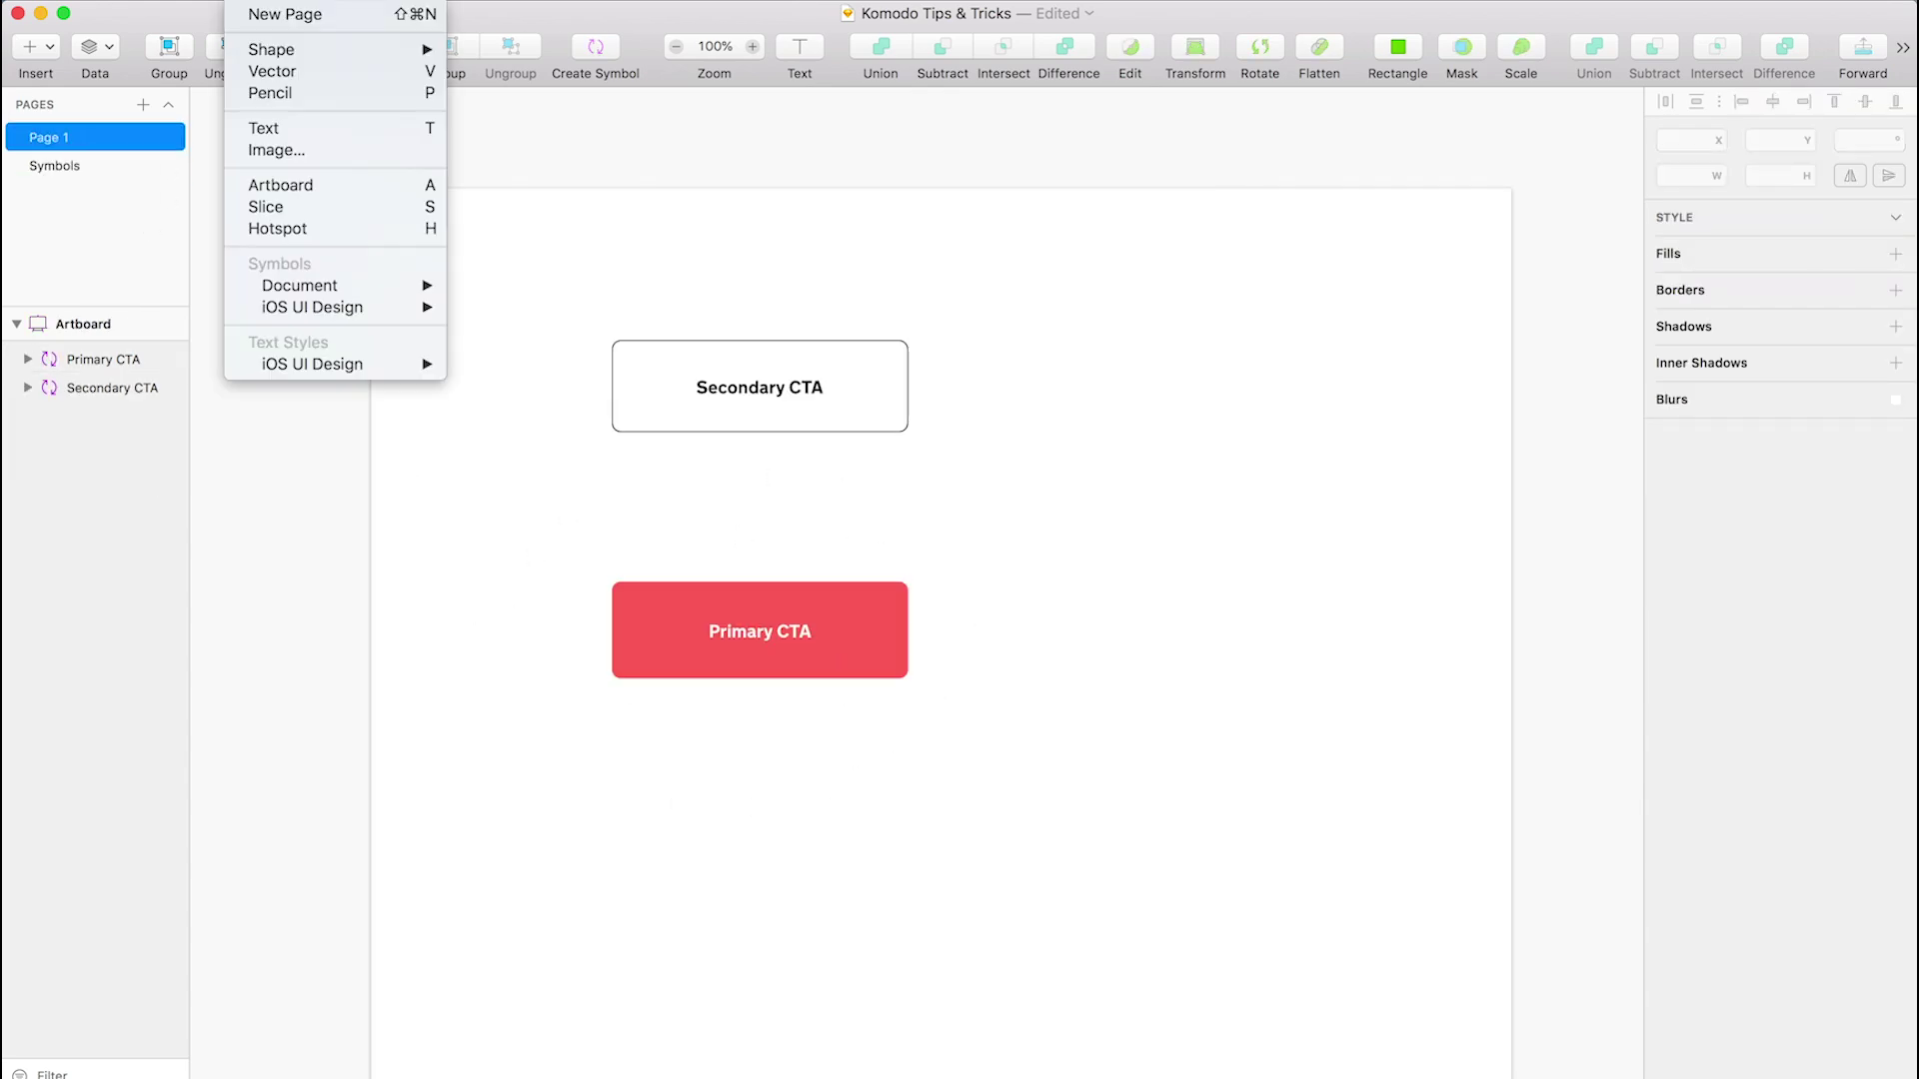
pyautogui.moveTo(413, 290)
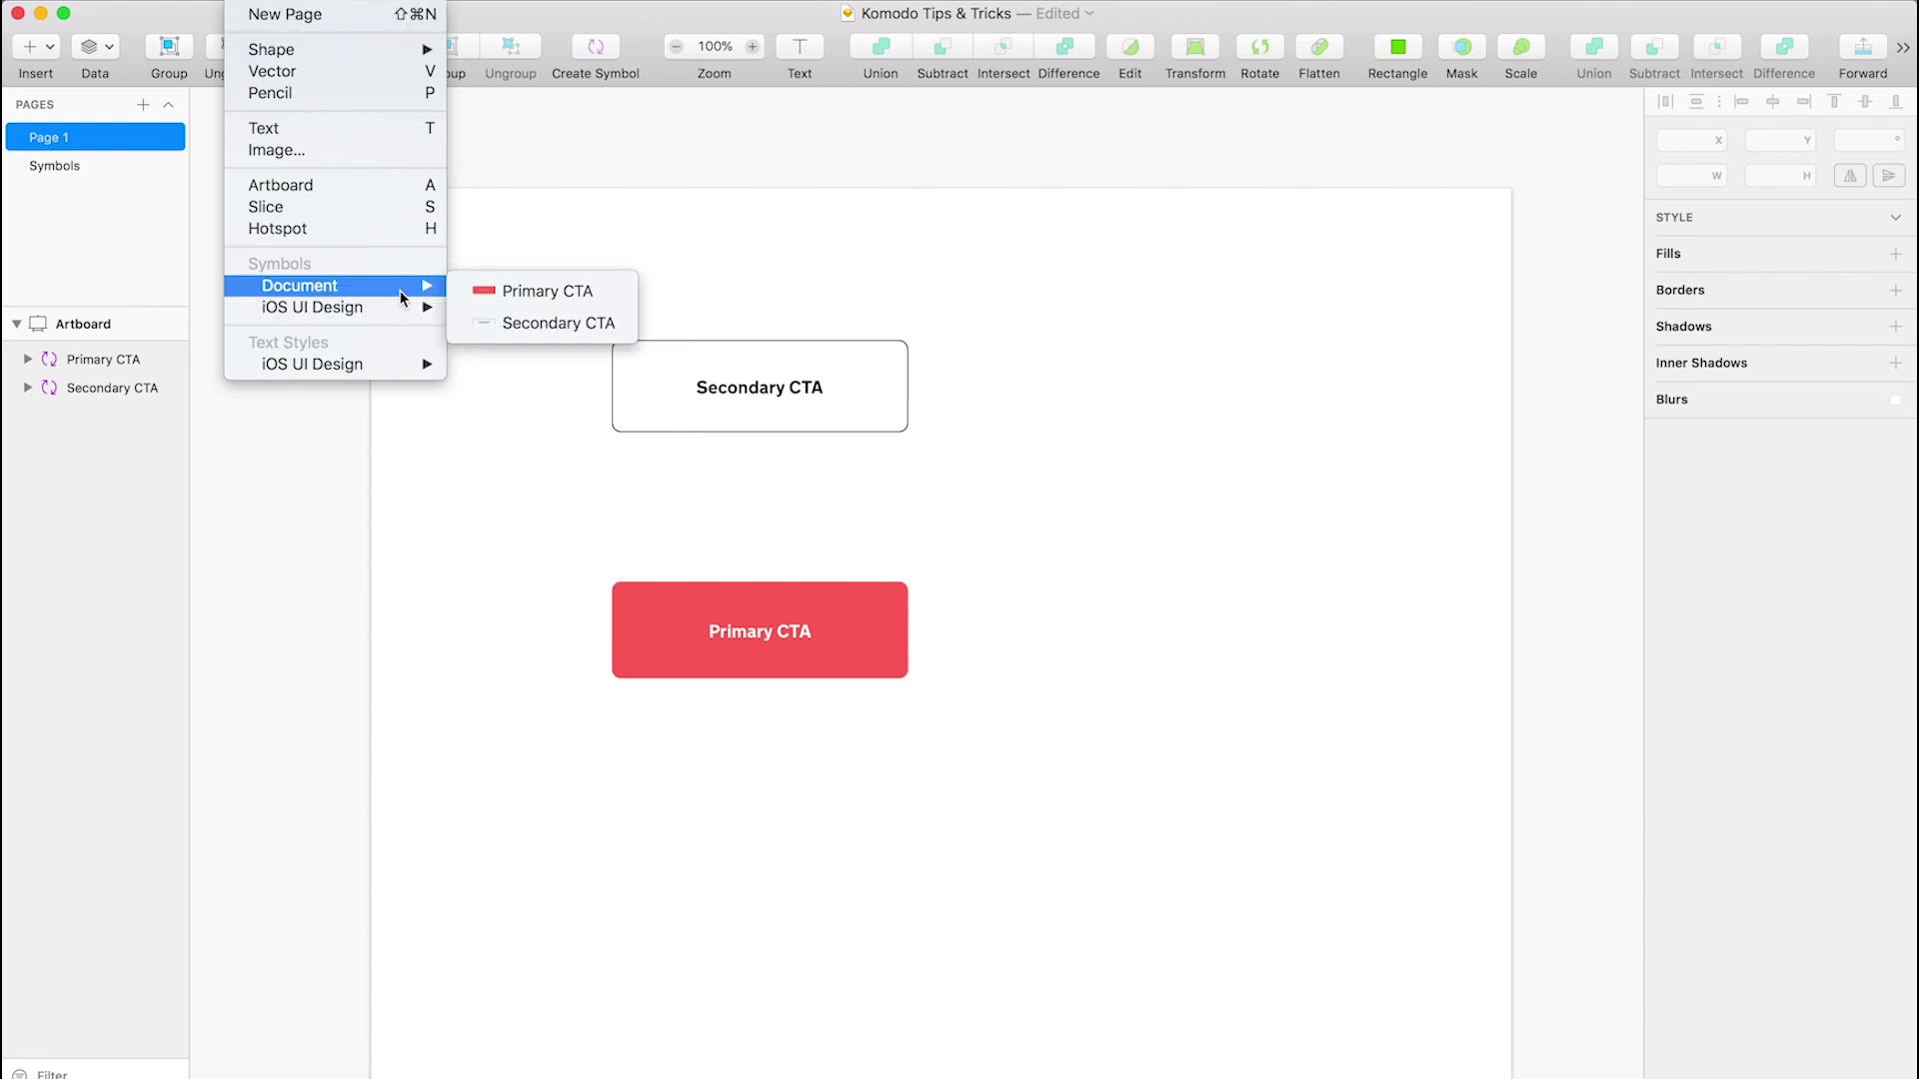
pyautogui.click(509, 290)
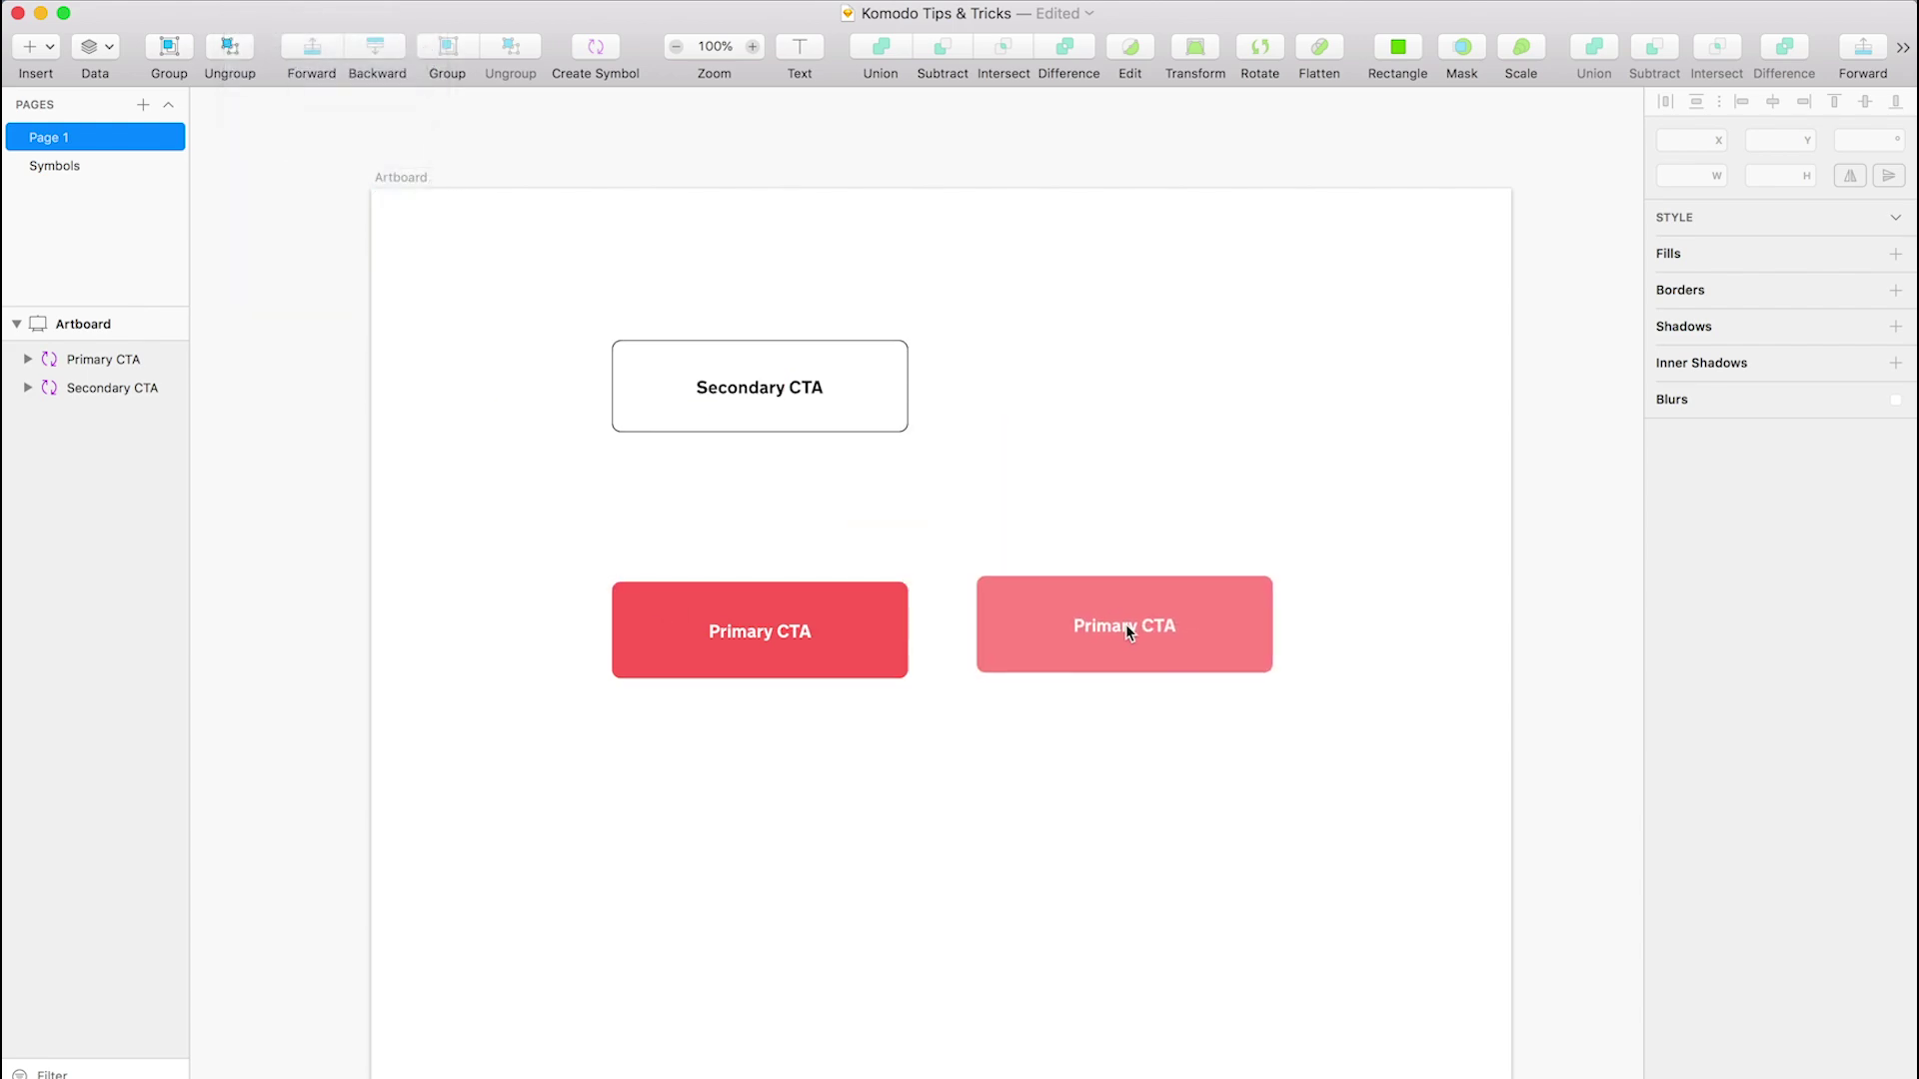
pyautogui.click(1119, 630)
pyautogui.click(1158, 557)
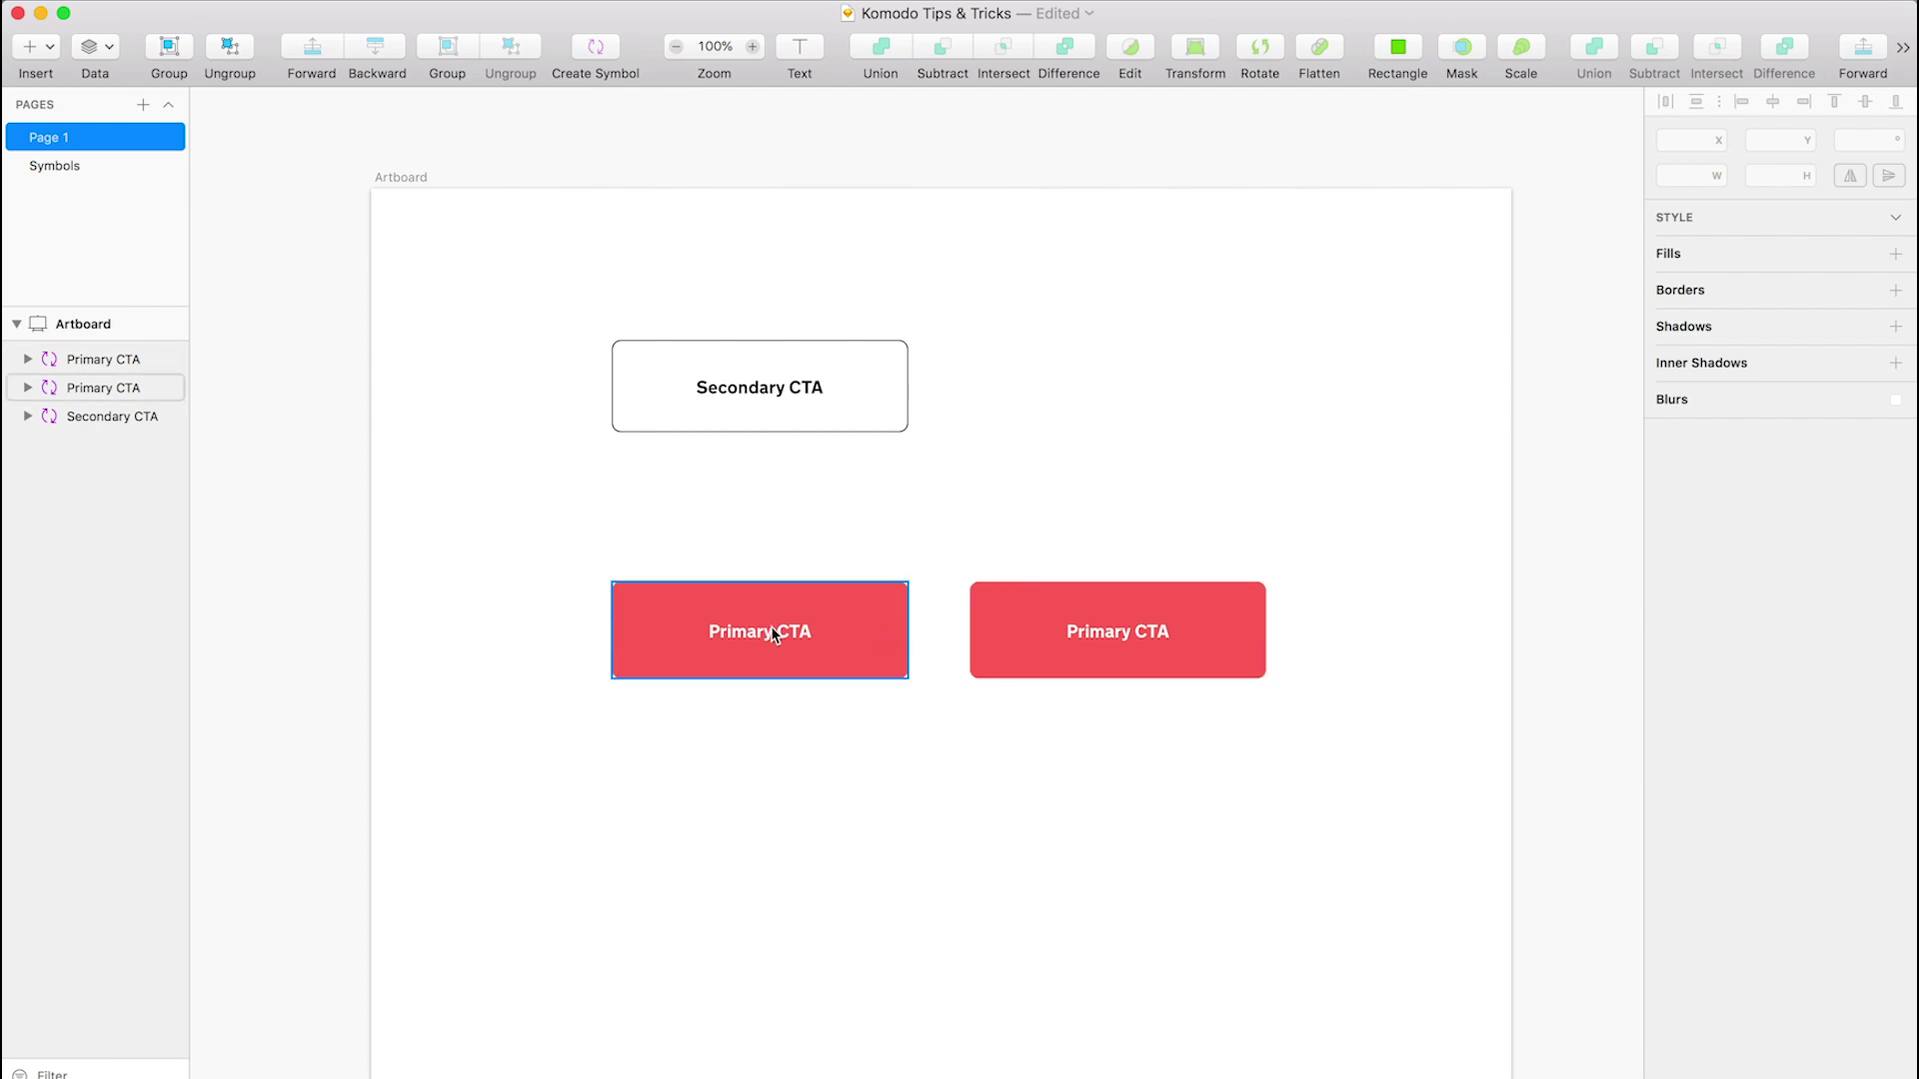
pyautogui.click(52, 170)
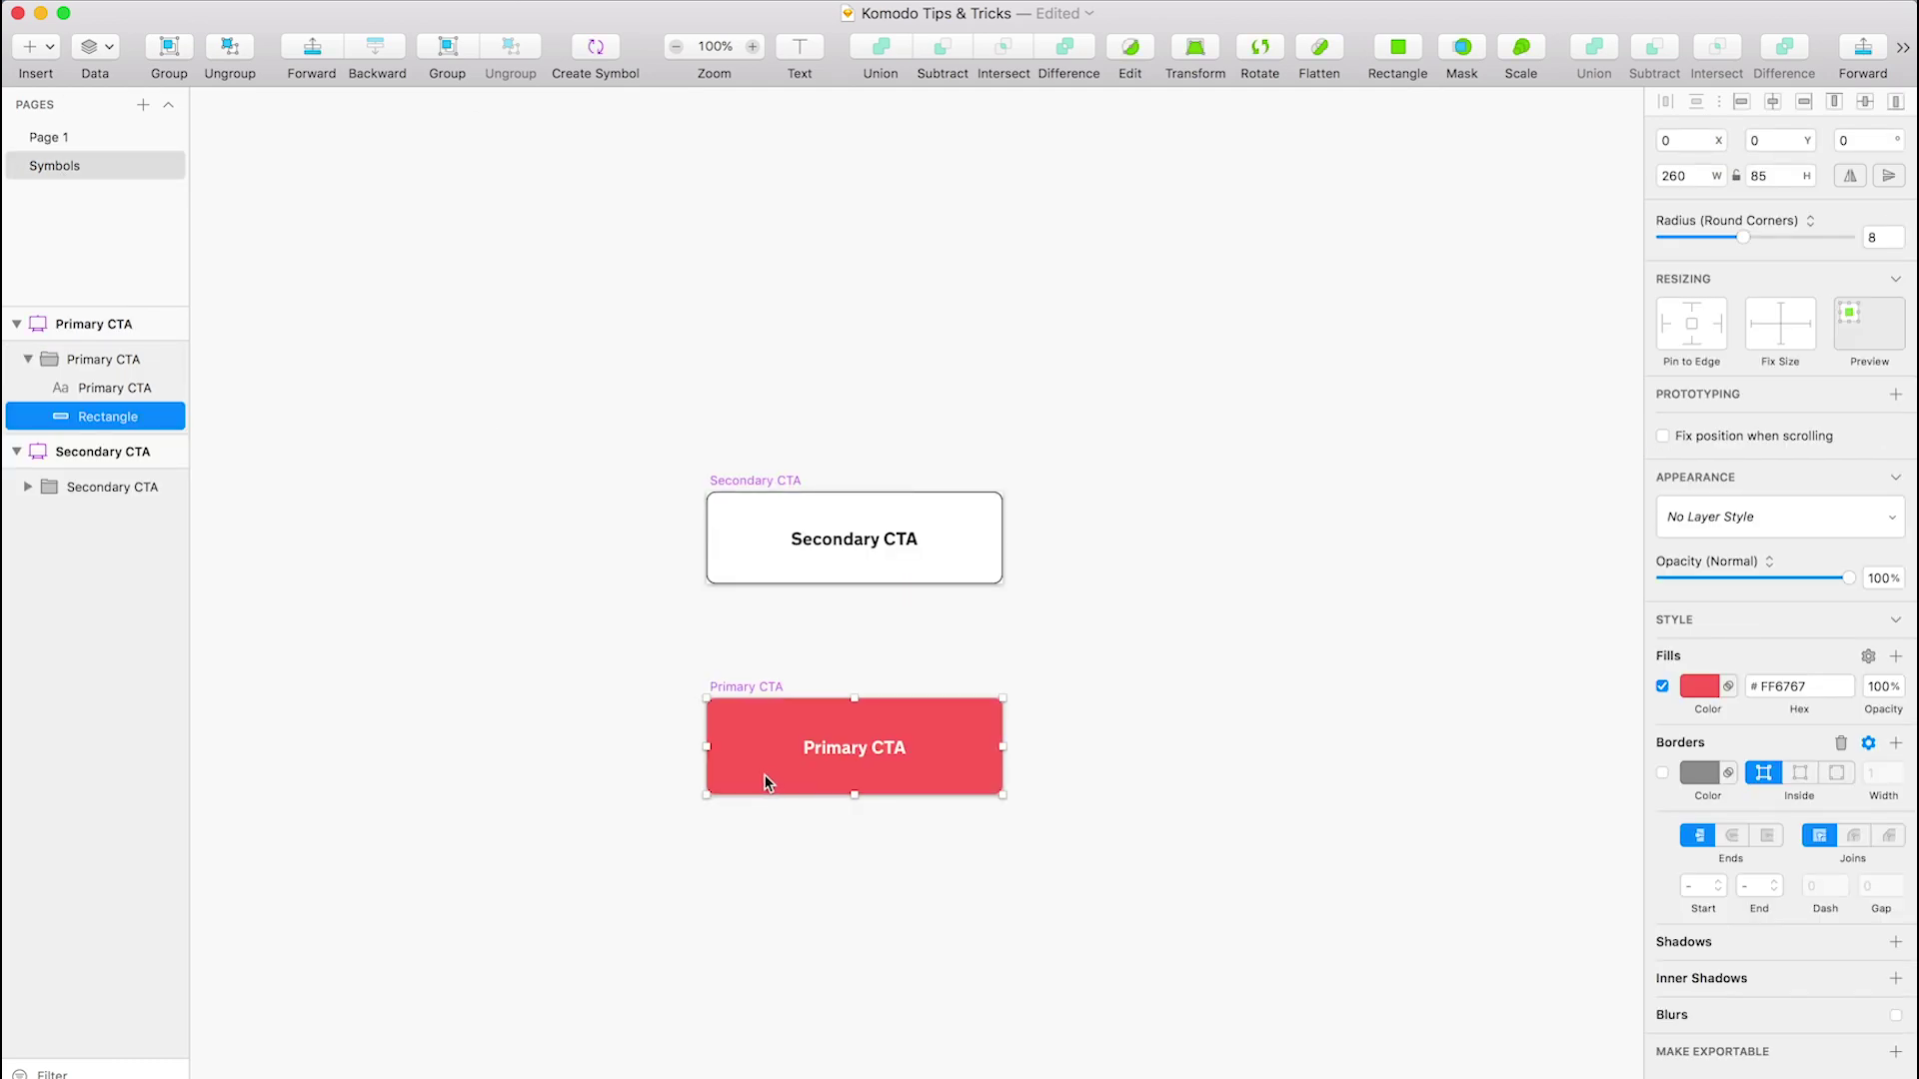
# - Set the Primary CTA fill back to black #000000 and shift the right instance further right
pyautogui.click(1701, 687)
pyautogui.moveTo(1722, 870); pyautogui.dragTo(1688, 1007)
pyautogui.click(1332, 608)
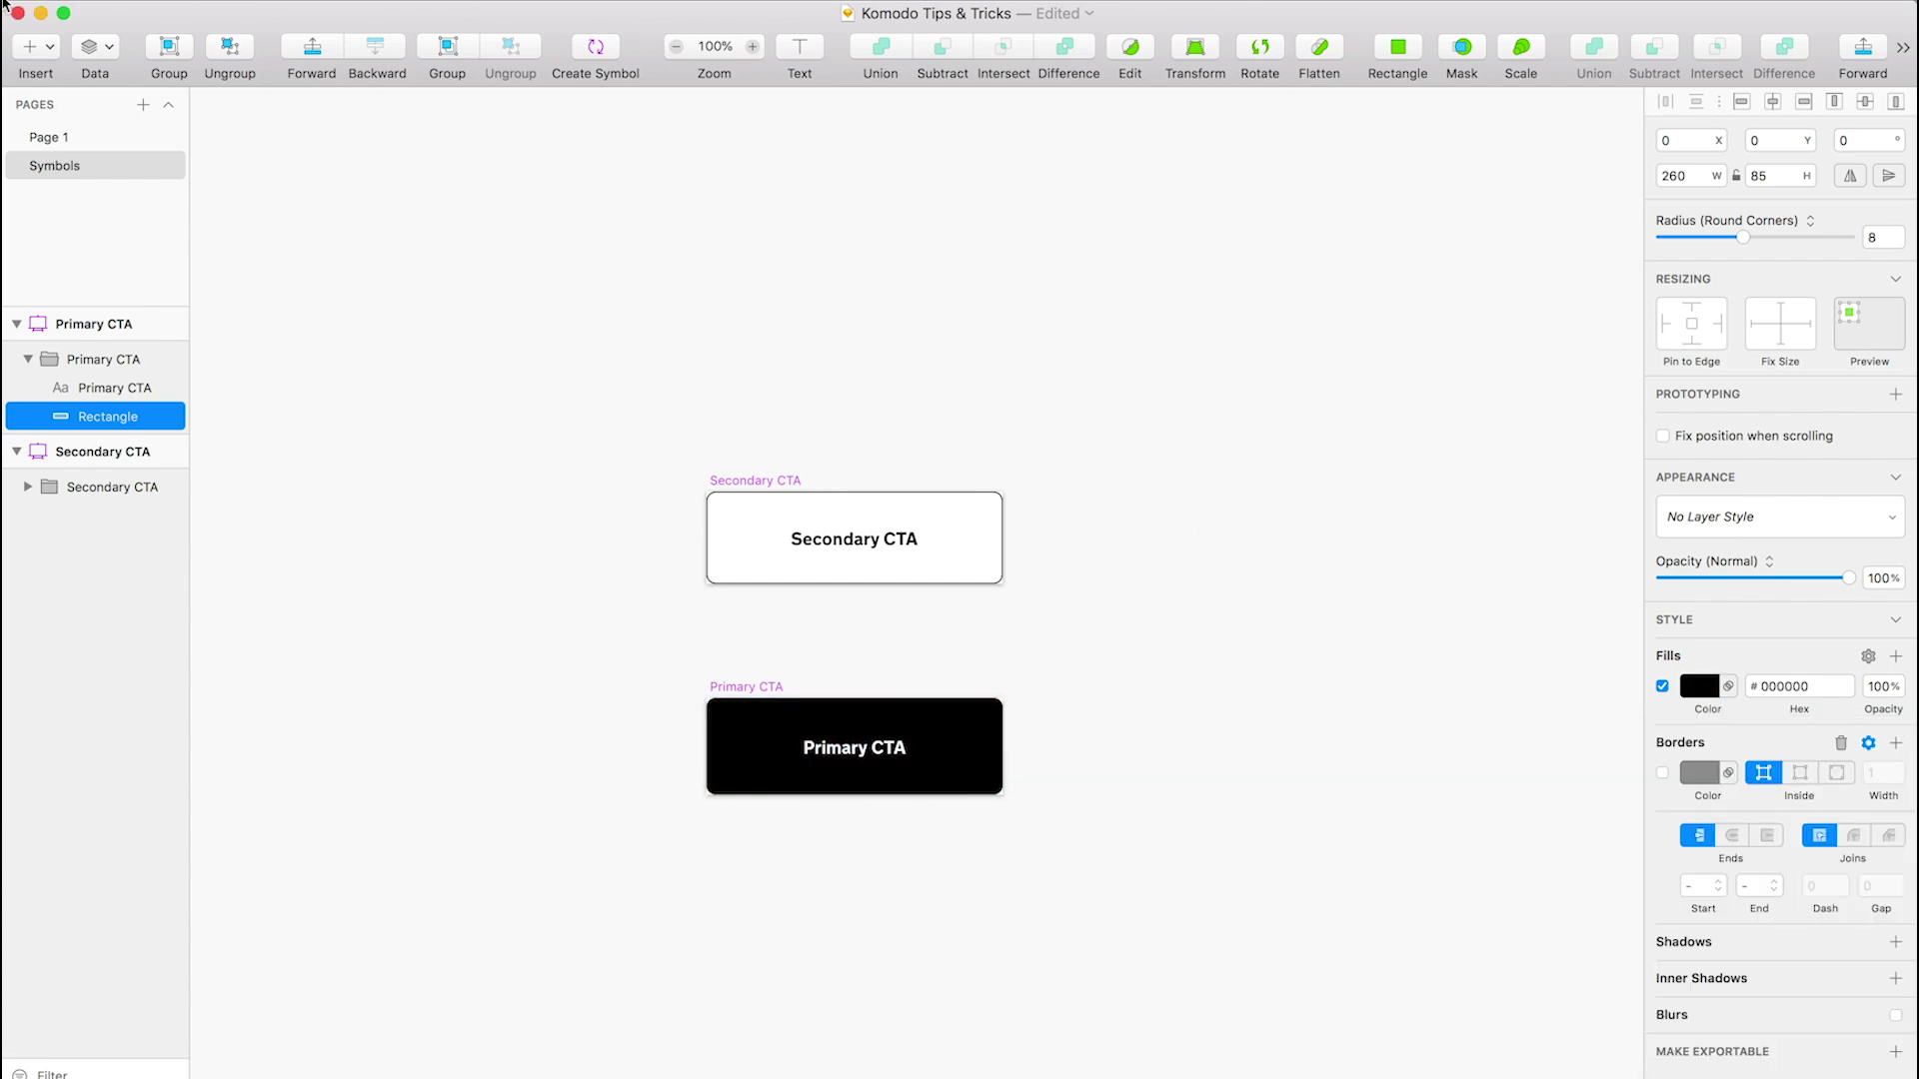
pyautogui.click(70, 140)
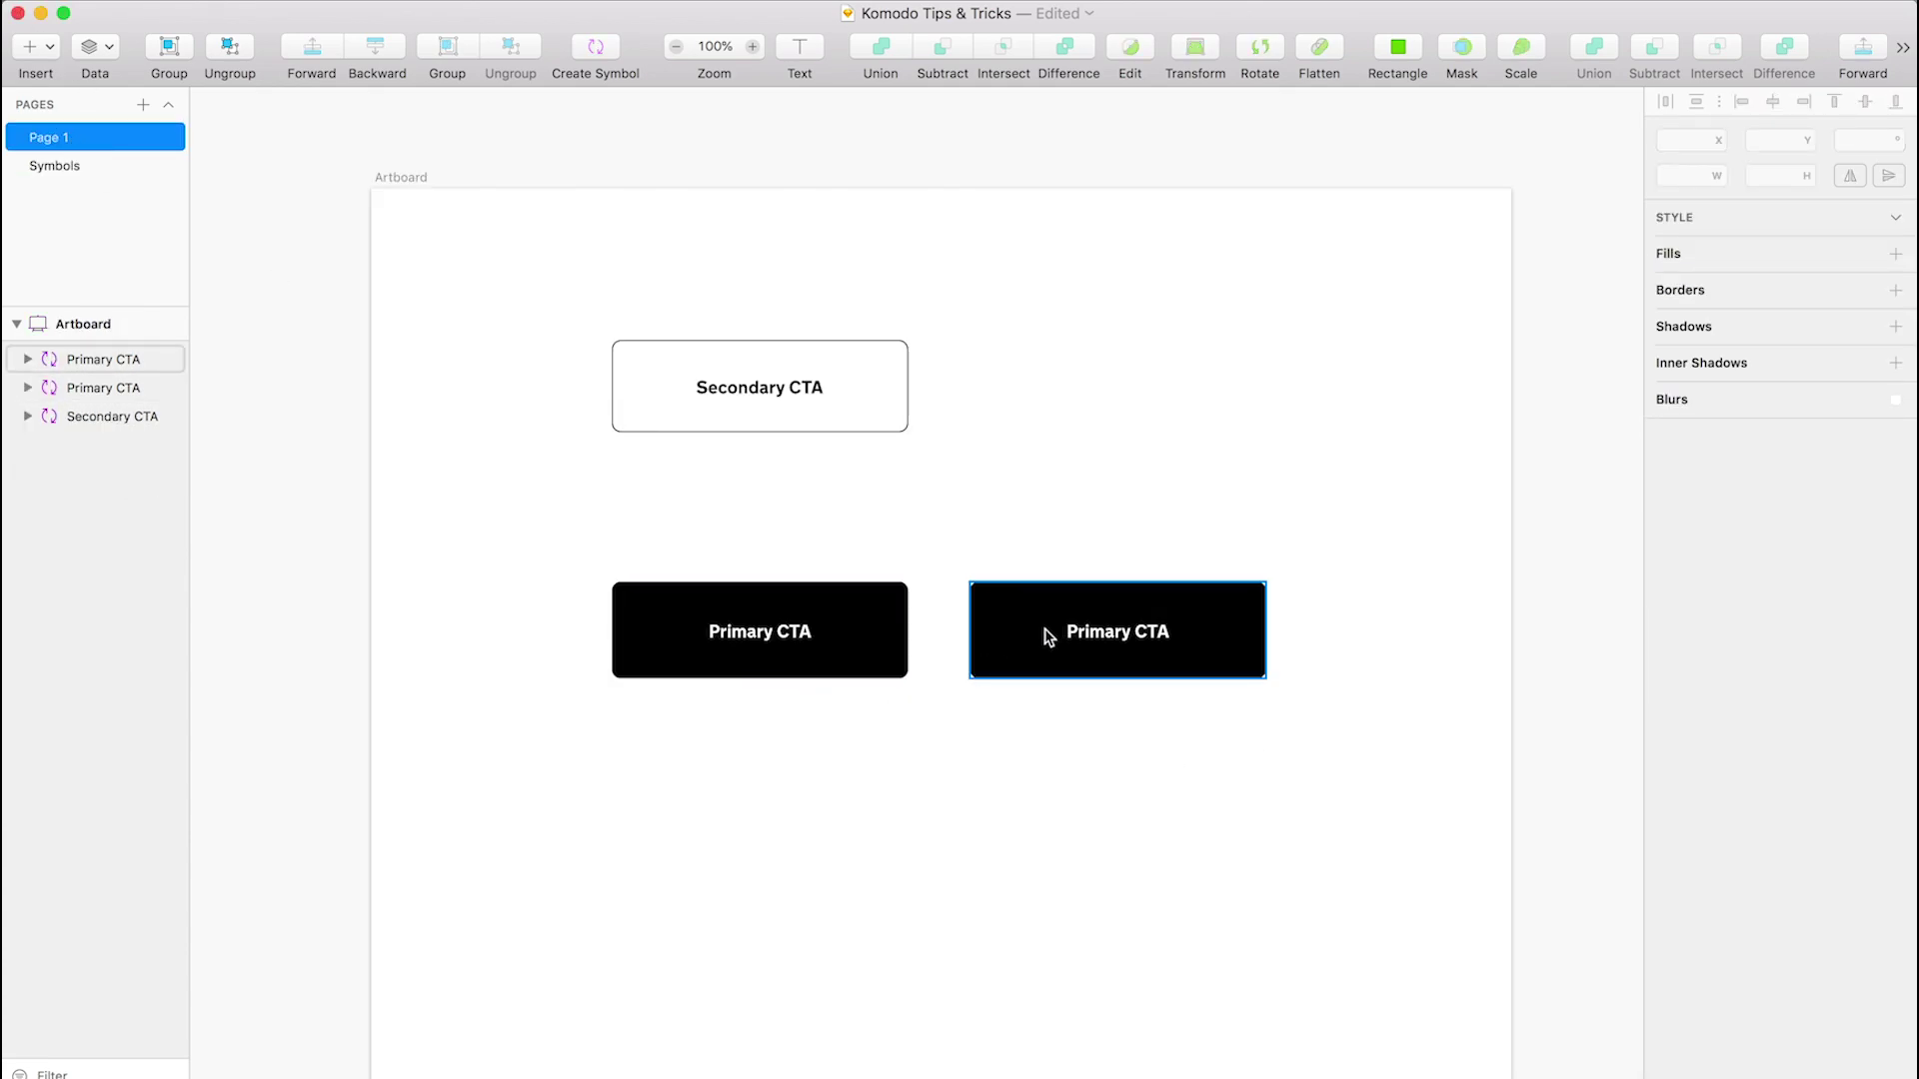
pyautogui.moveTo(1049, 633); pyautogui.dragTo(1125, 631)
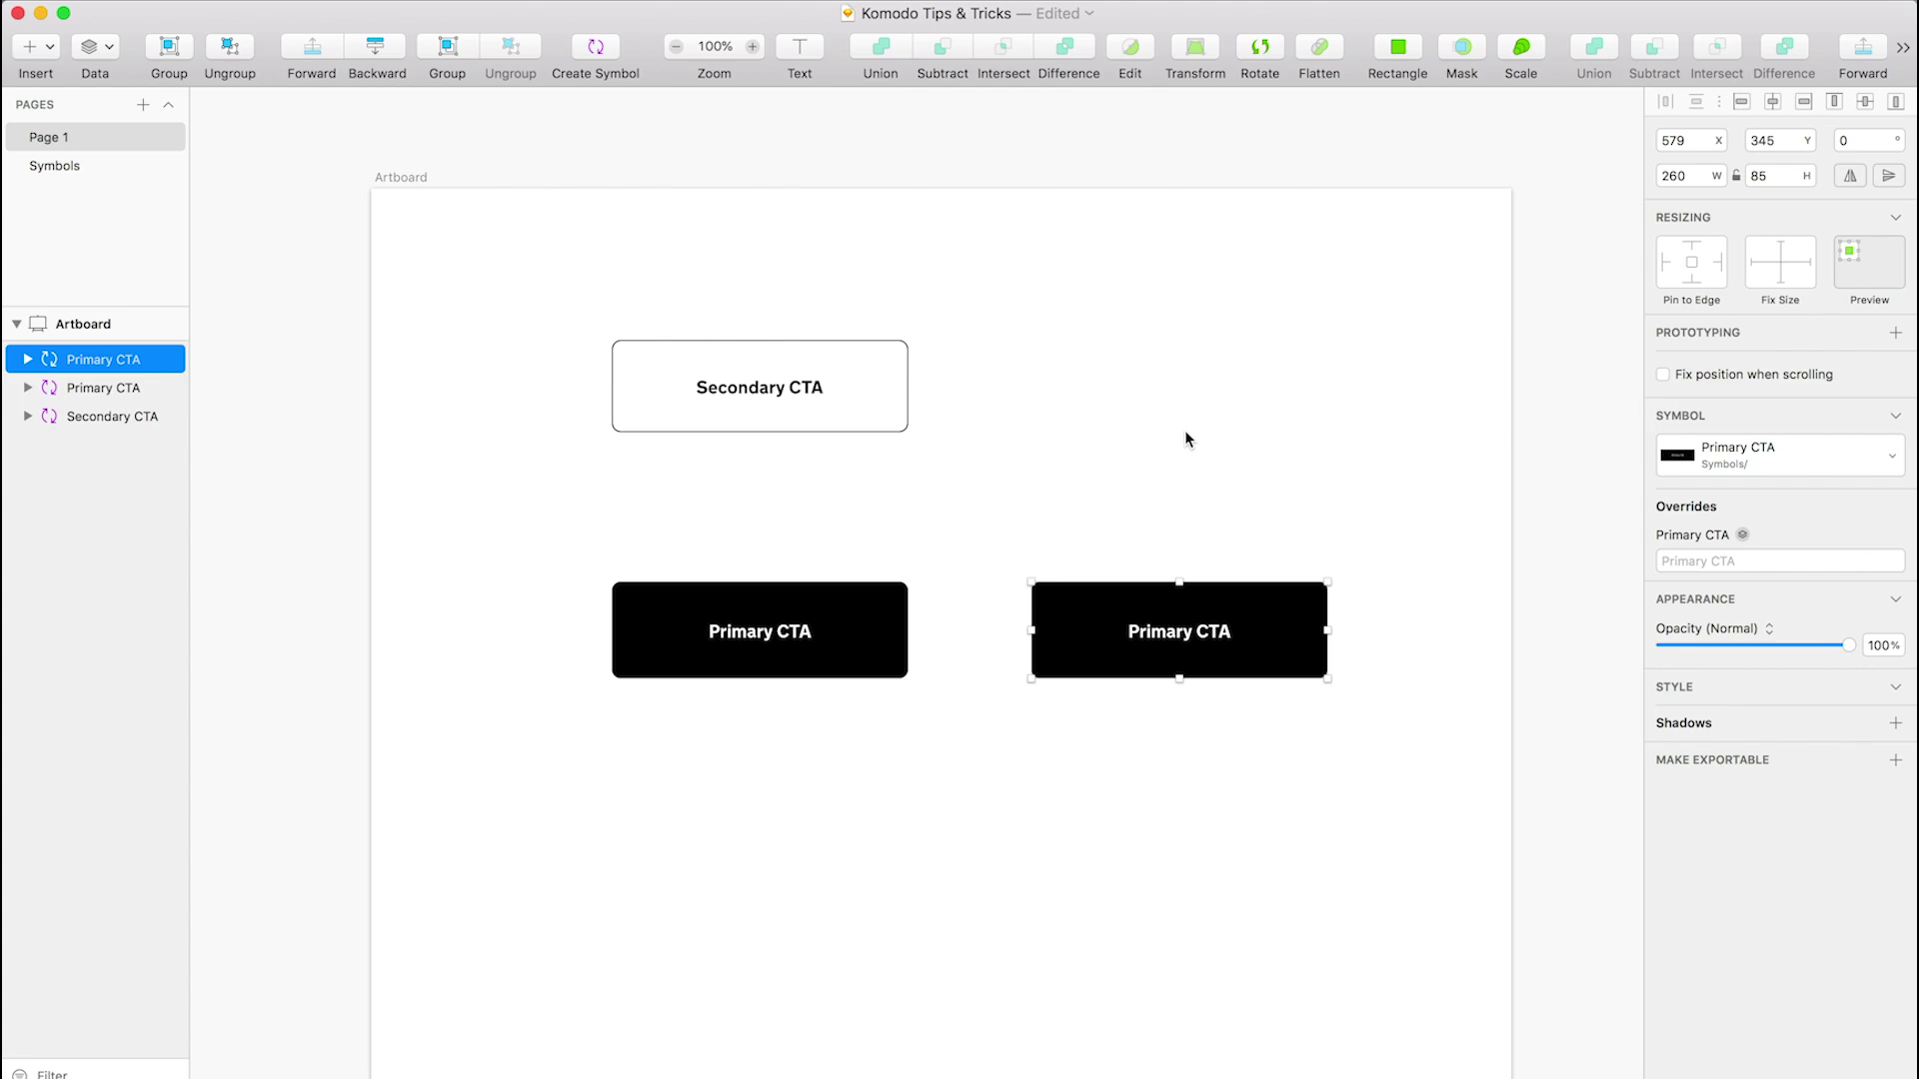
# - Enlarge the Secondary CTA symbol's label to 19 pt and recentre it in the button
pyautogui.click(1237, 460)
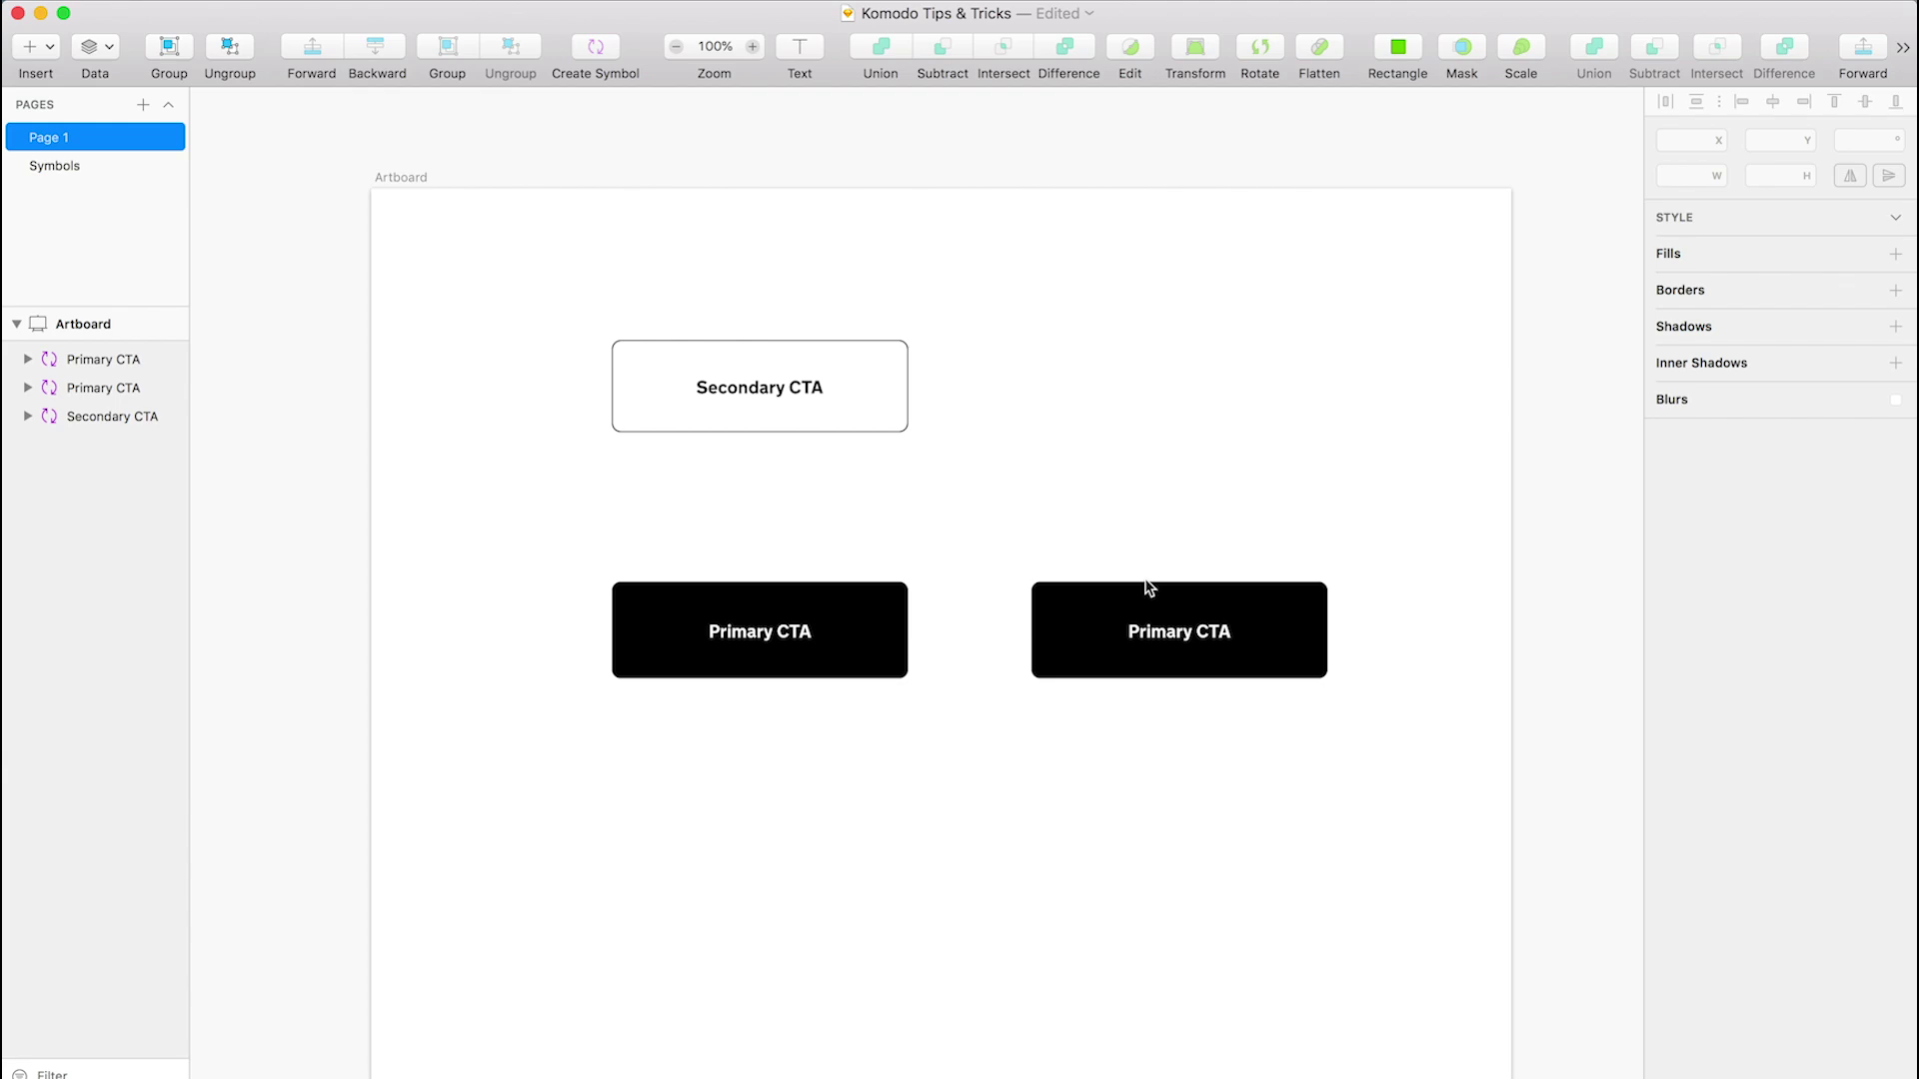
pyautogui.click(88, 165)
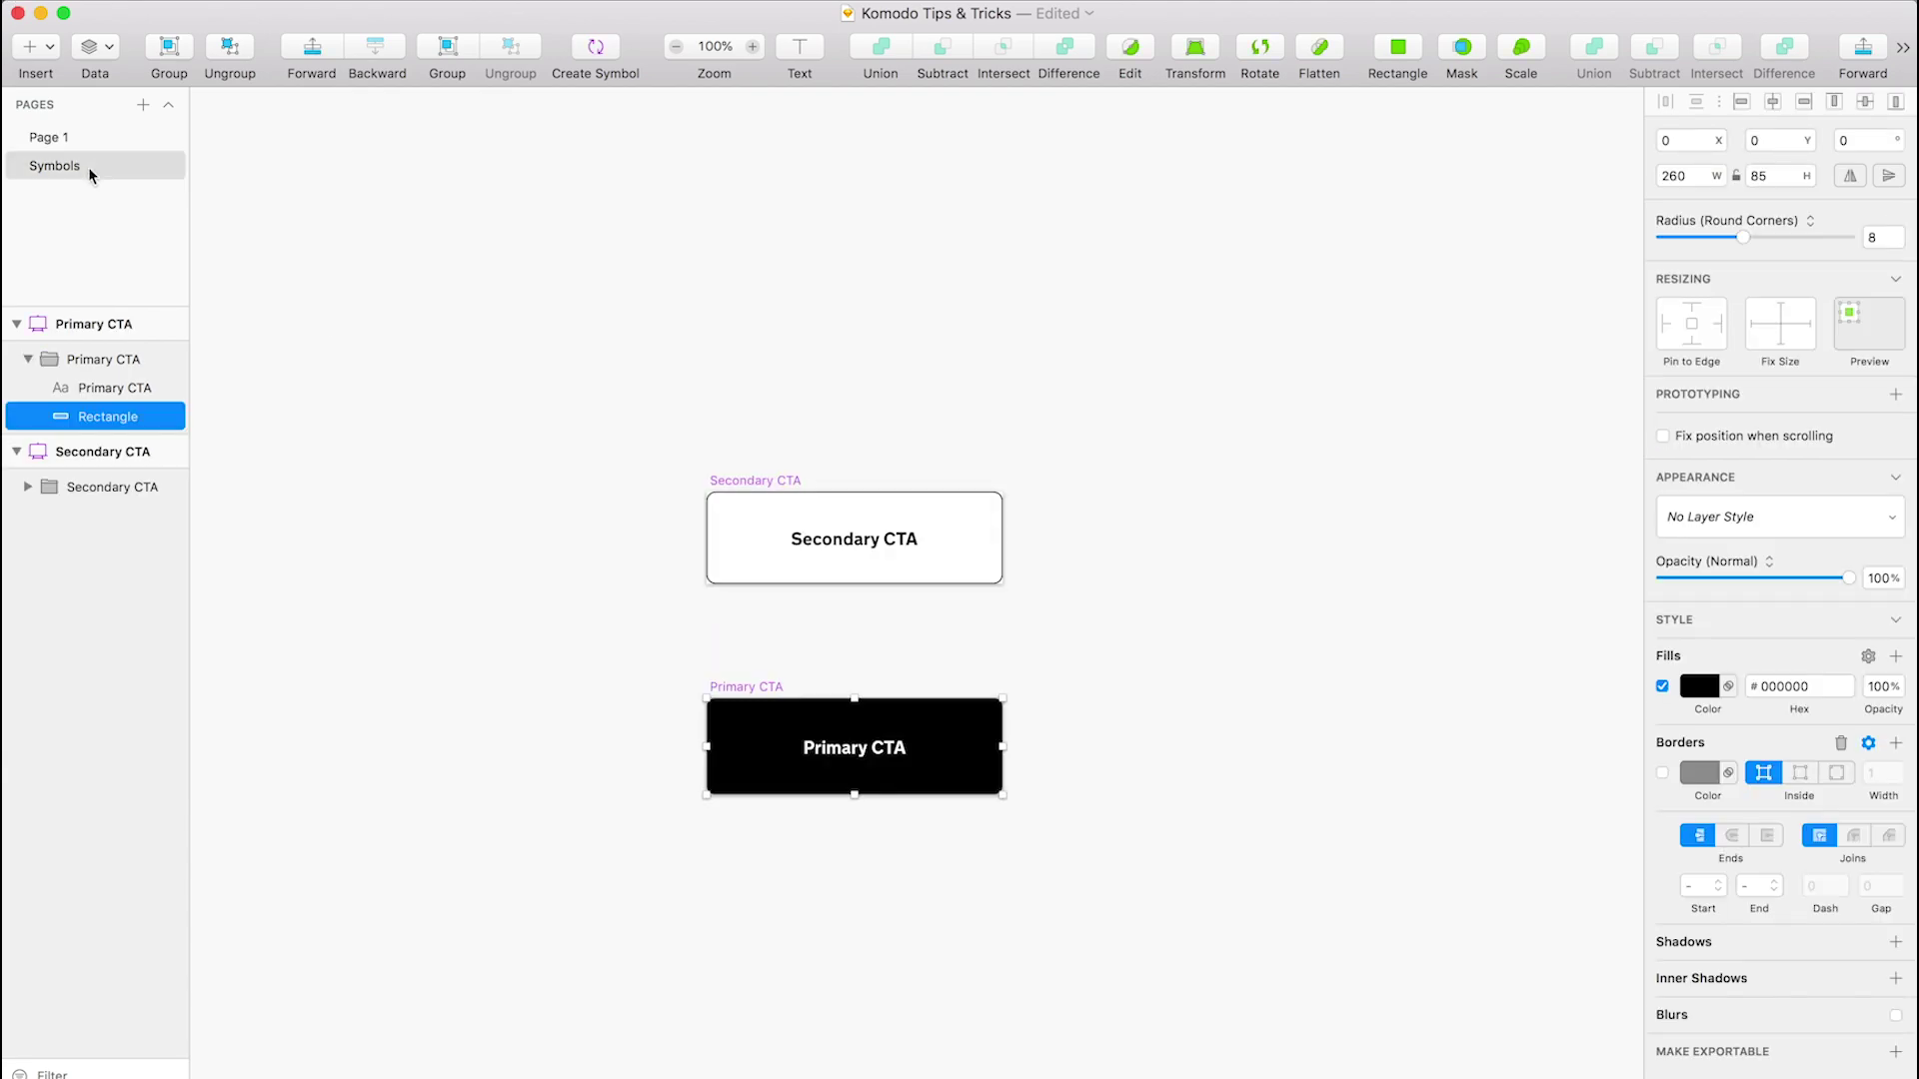
pyautogui.doubleClick(874, 543)
pyautogui.click(1883, 592)
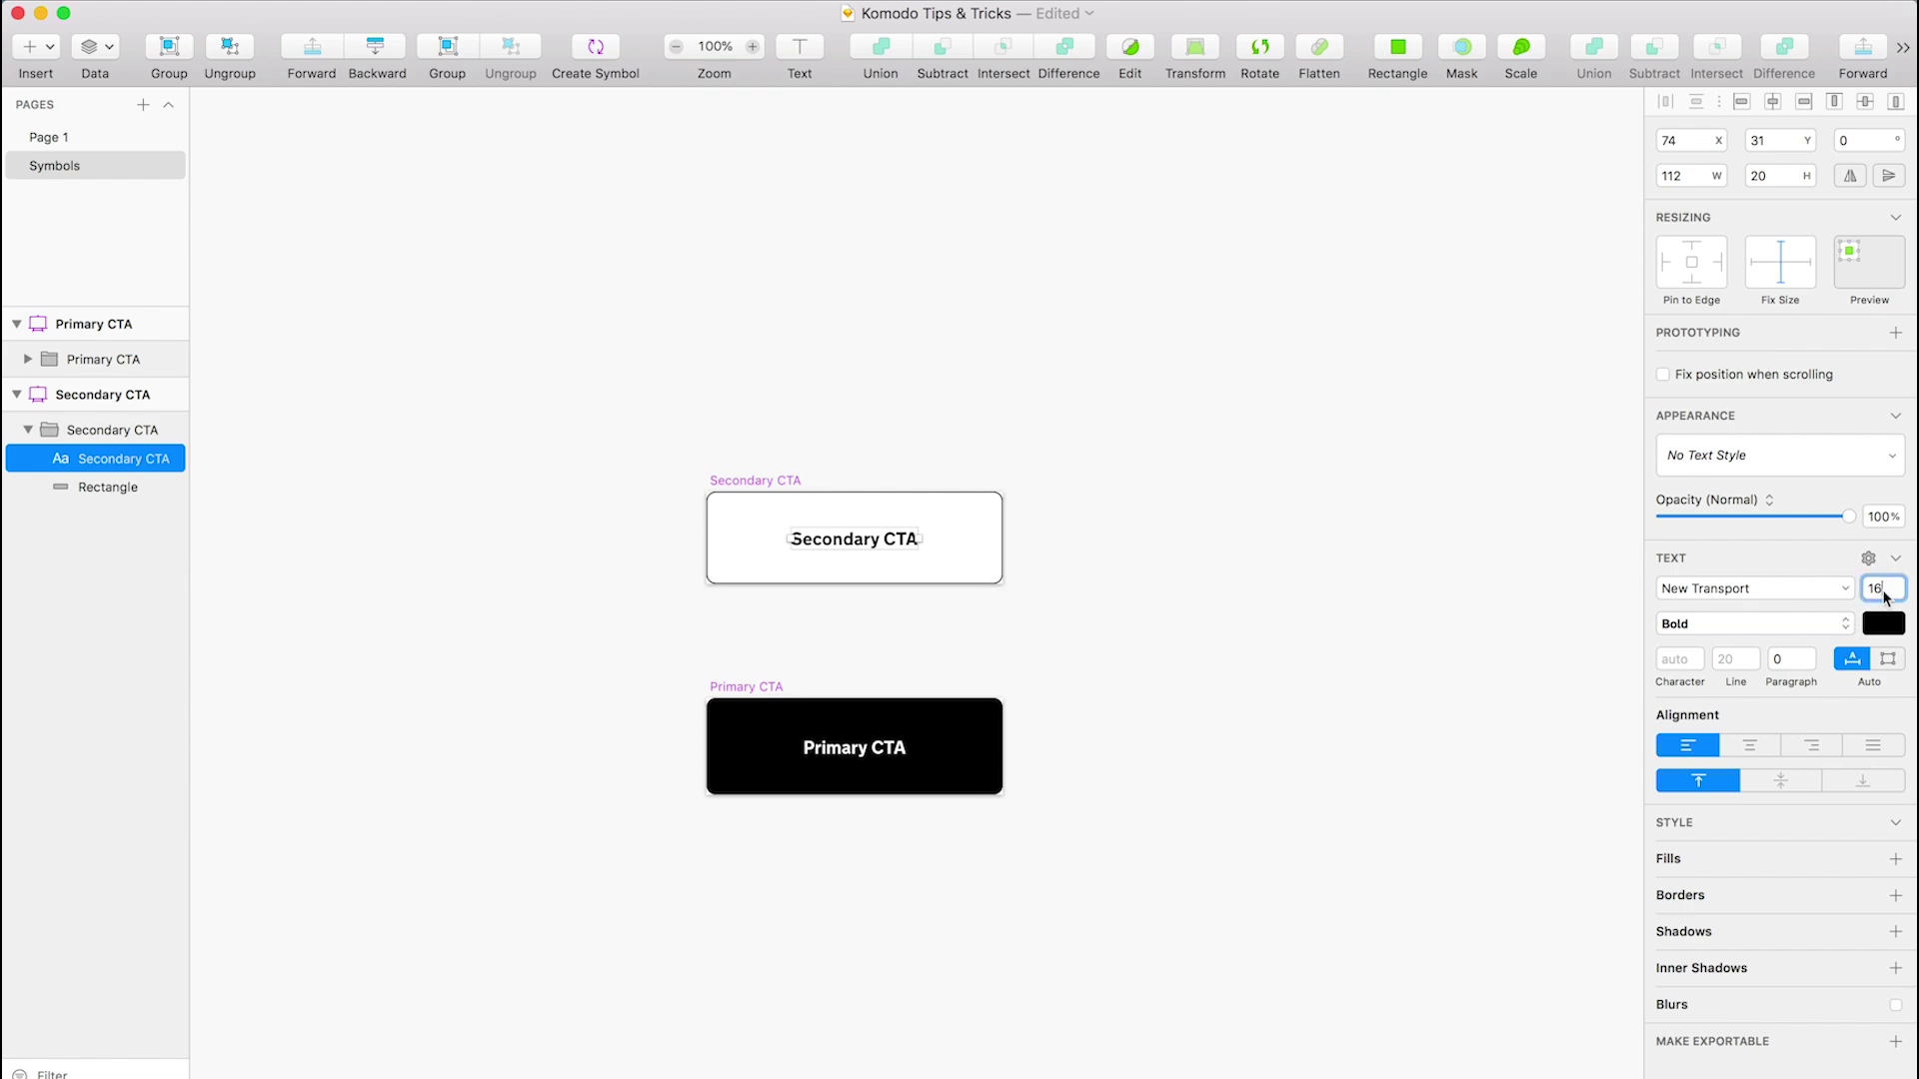
pyautogui.press('Up')
pyautogui.press('Up')
pyautogui.press('Up')
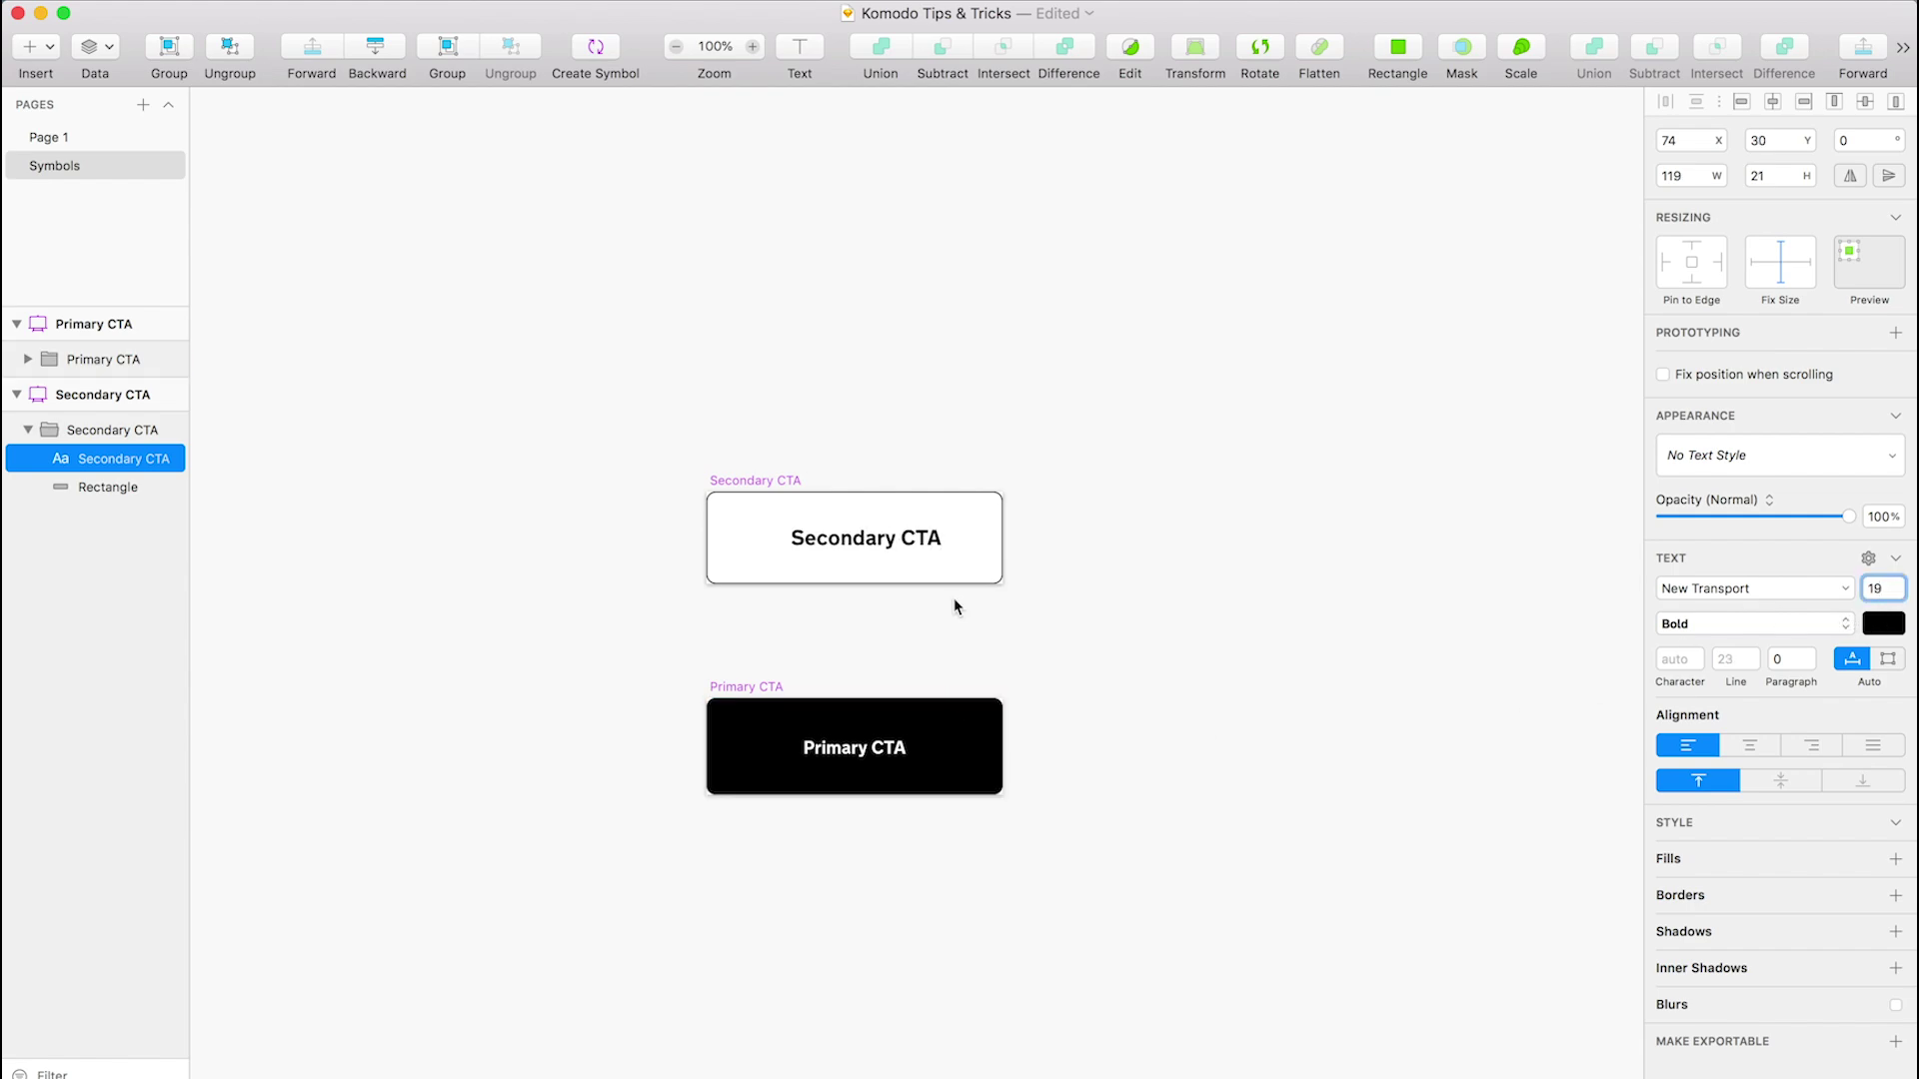
pyautogui.moveTo(881, 542); pyautogui.dragTo(865, 540)
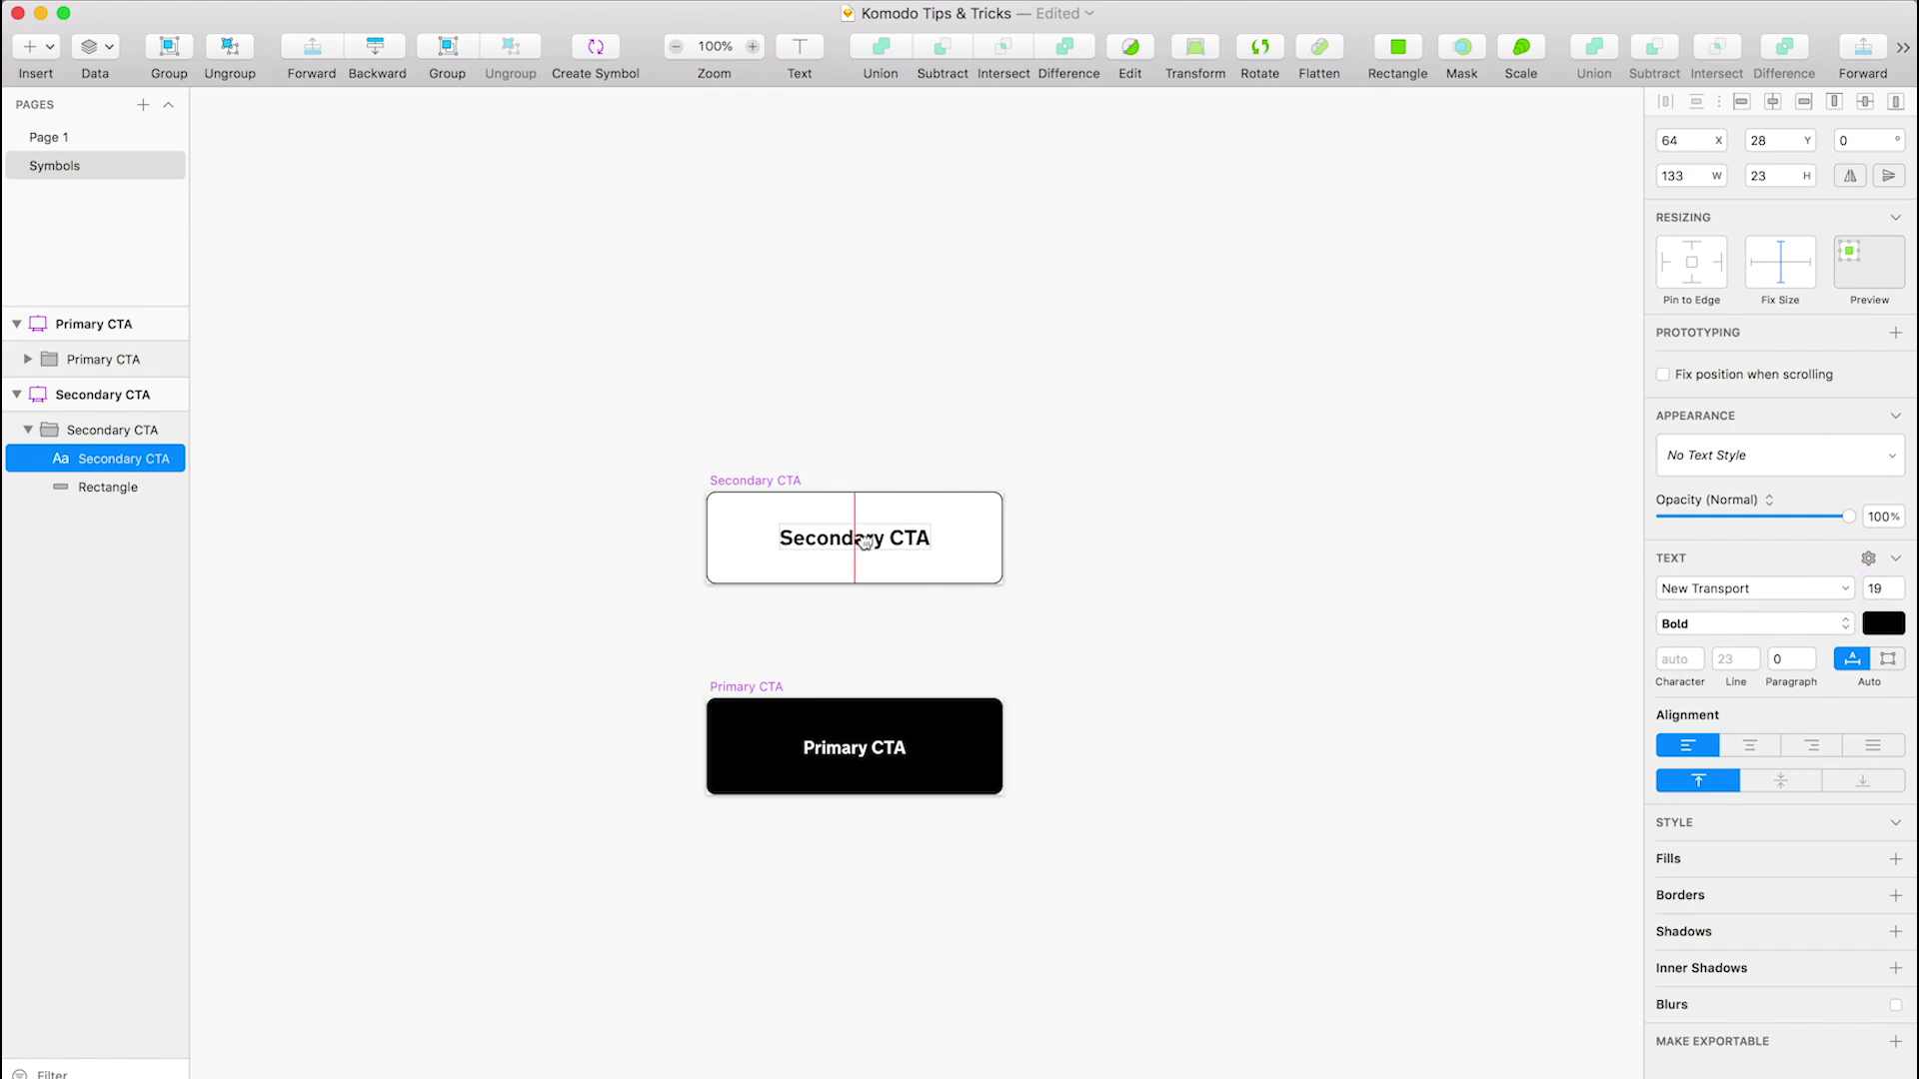
pyautogui.click(548, 350)
pyautogui.click(79, 139)
pyautogui.click(690, 364)
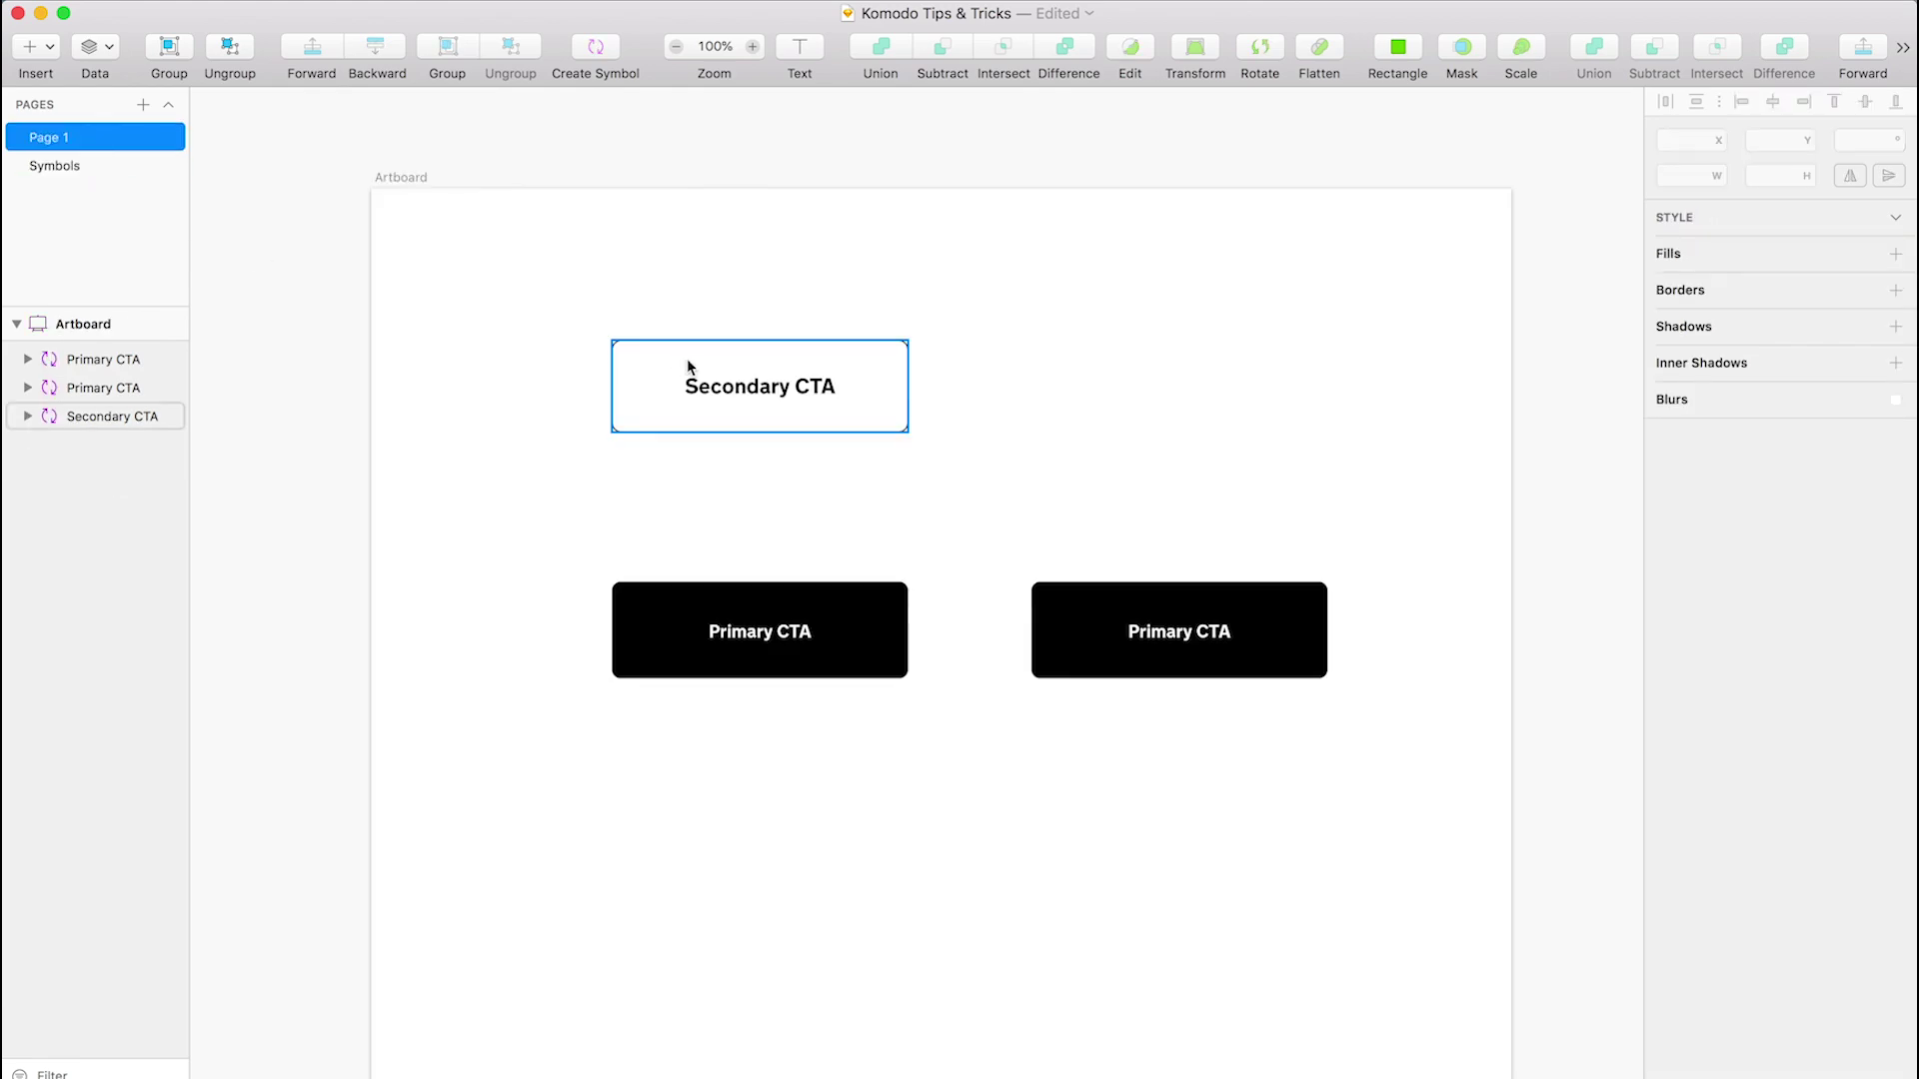
# - Override the Secondary CTA instance's label text to read 'Button Test'
pyautogui.click(894, 446)
pyautogui.click(762, 390)
pyautogui.click(761, 390)
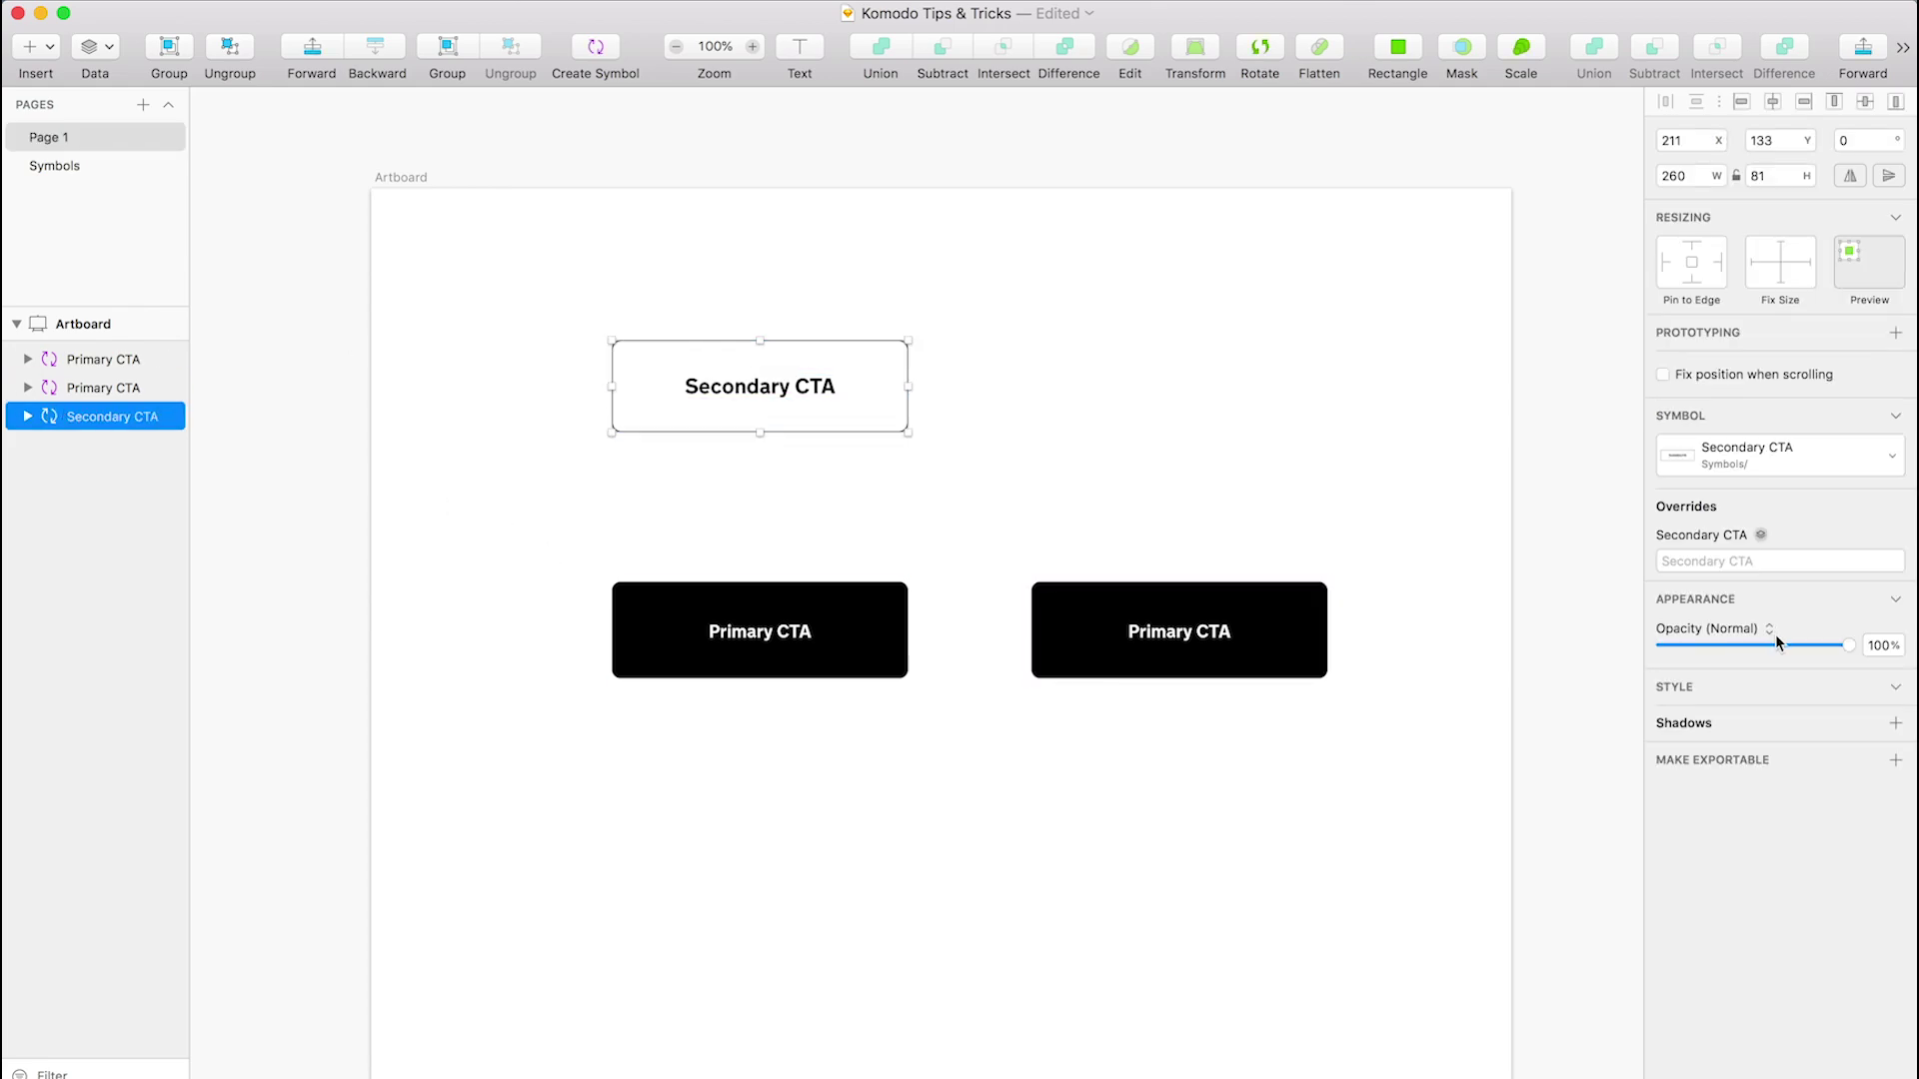
pyautogui.click(1711, 561)
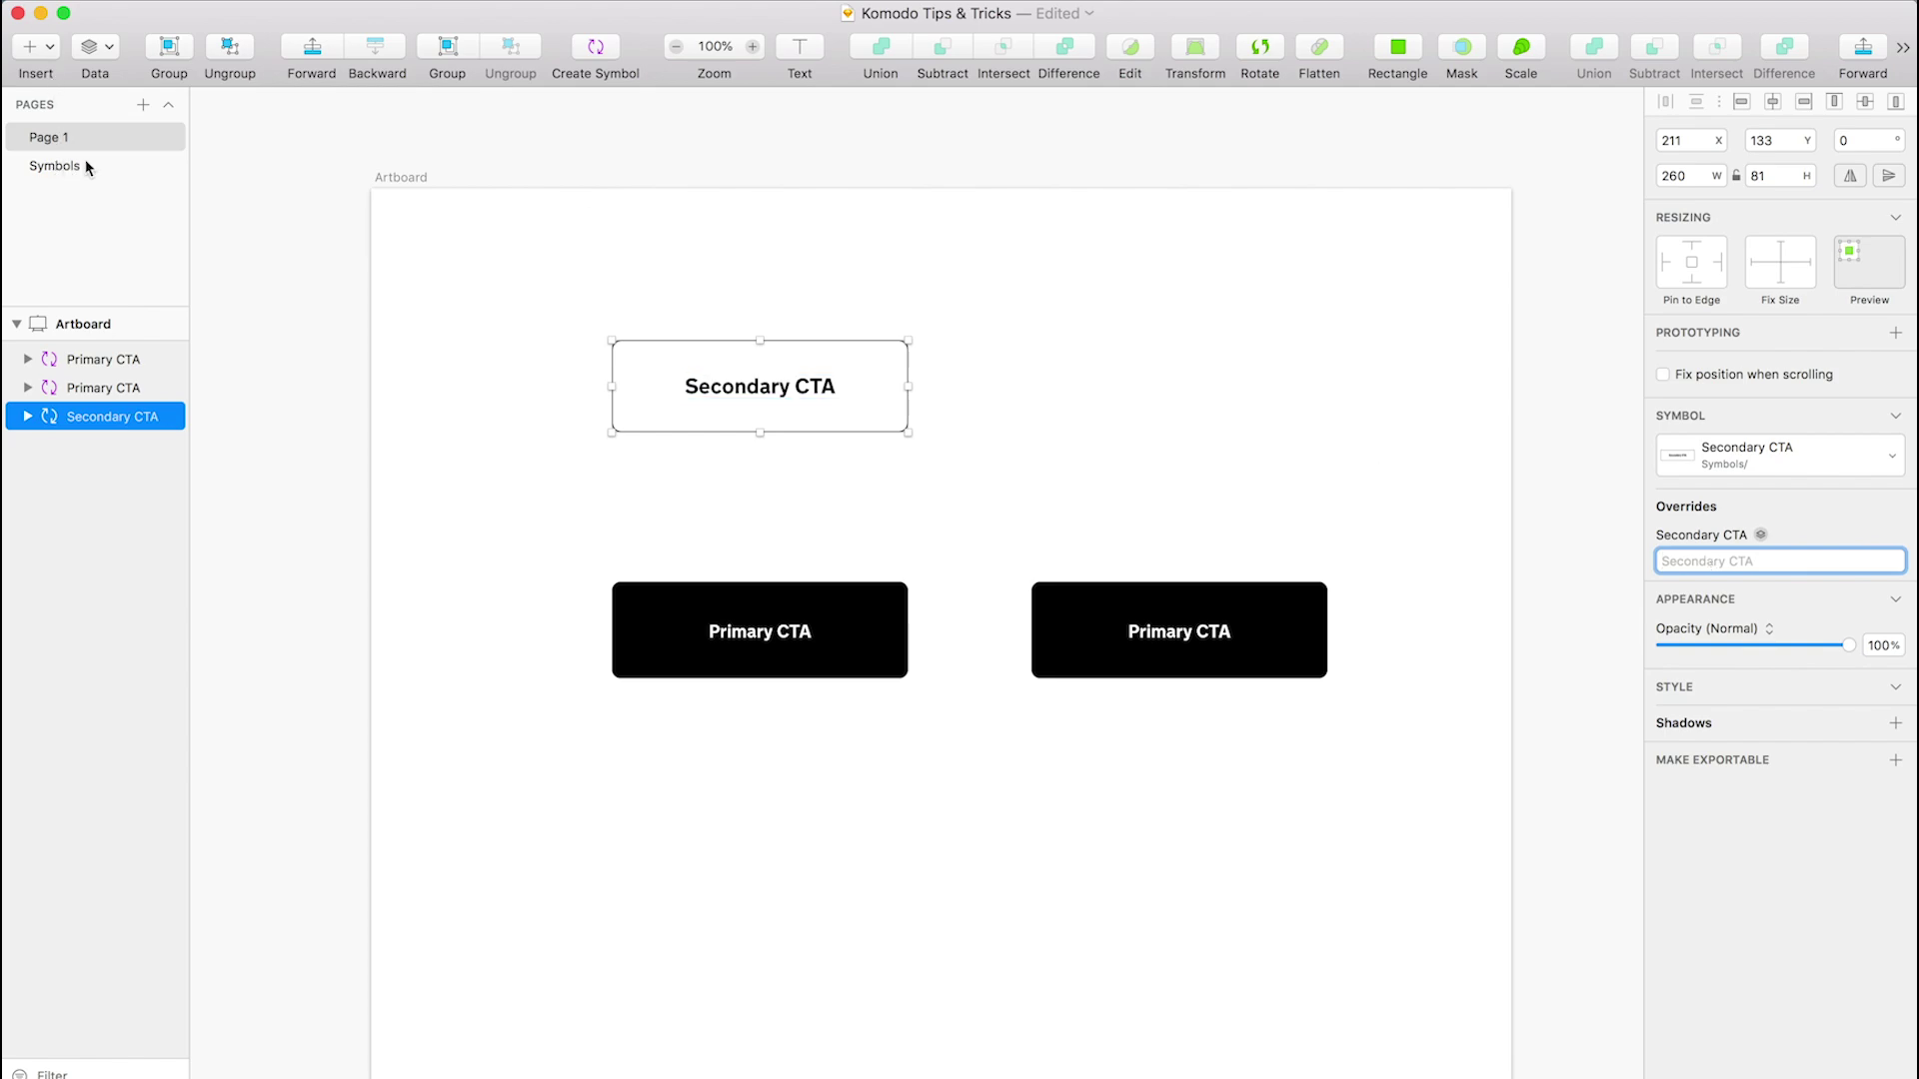
pyautogui.write('Button Test')
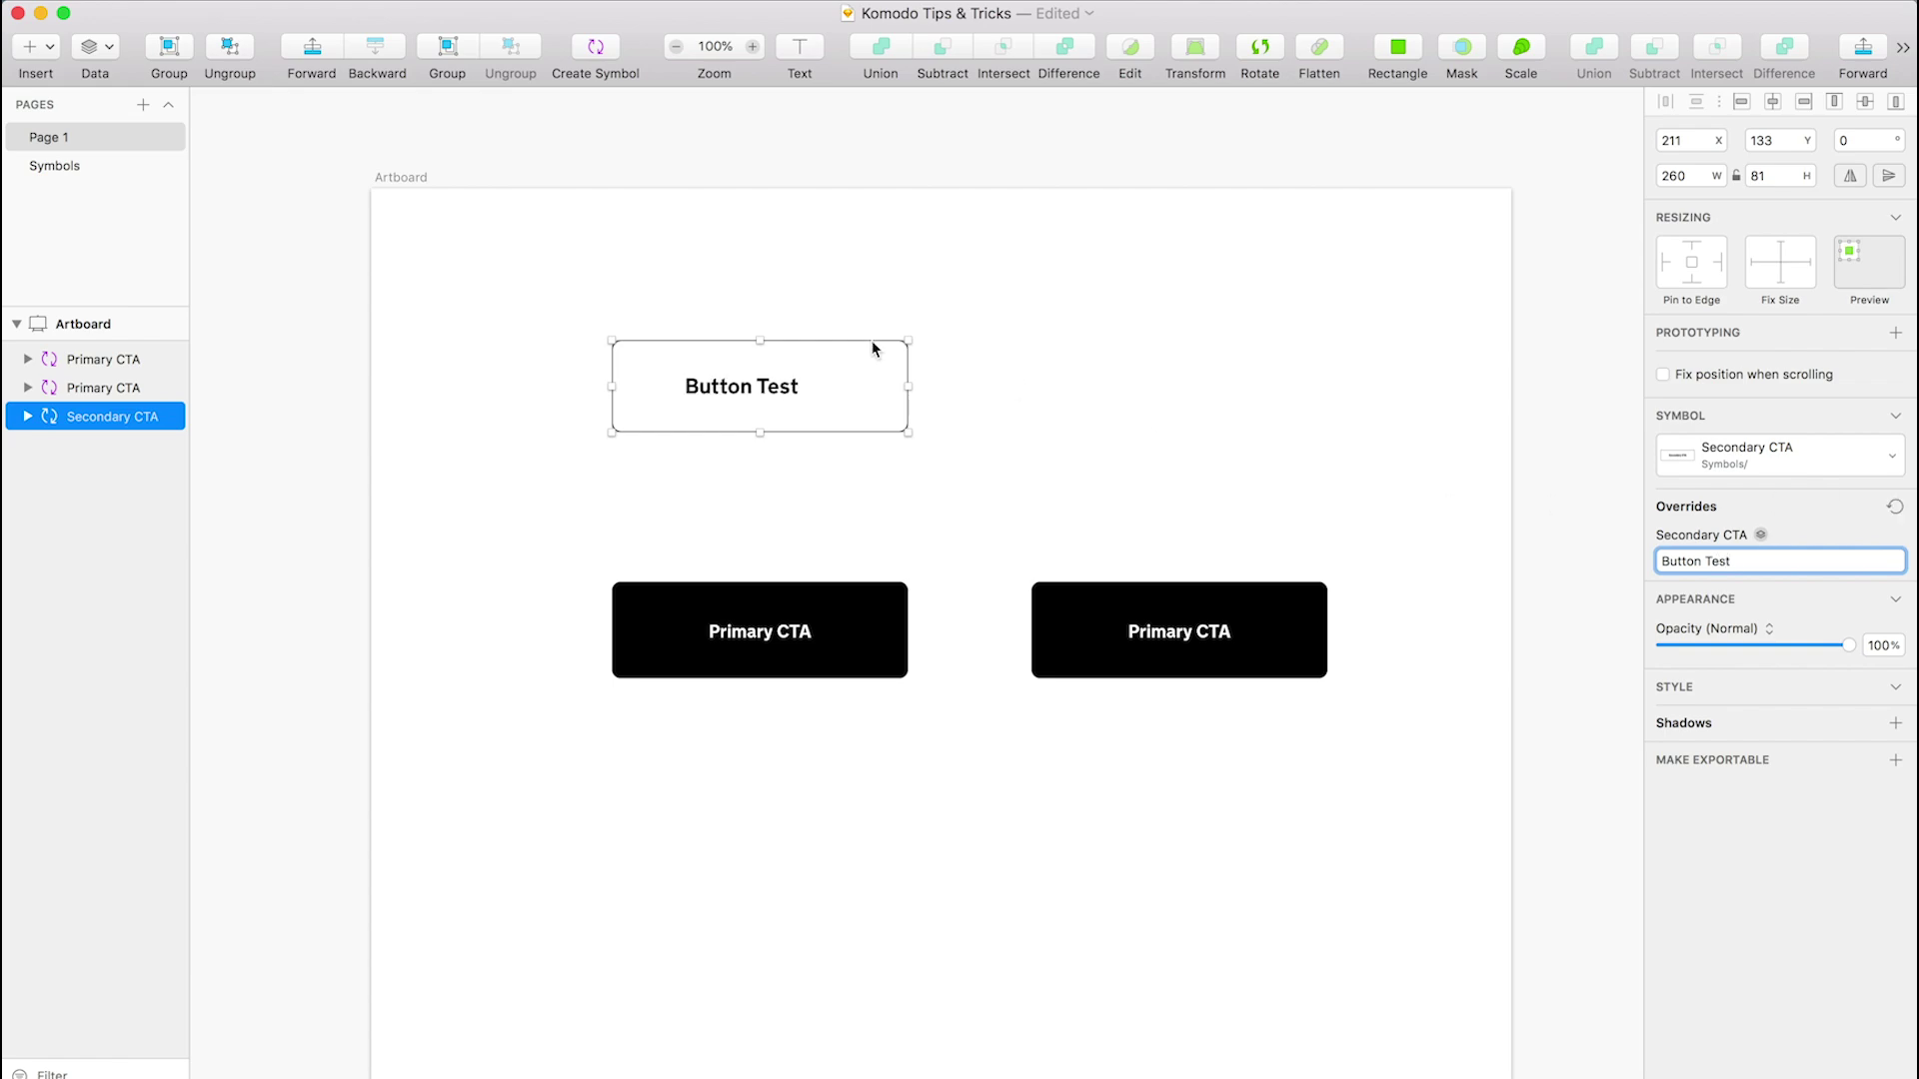
# - Centre-align the Secondary CTA label text in the symbol, then return to the instance on Page 1
pyautogui.doubleClick(753, 396)
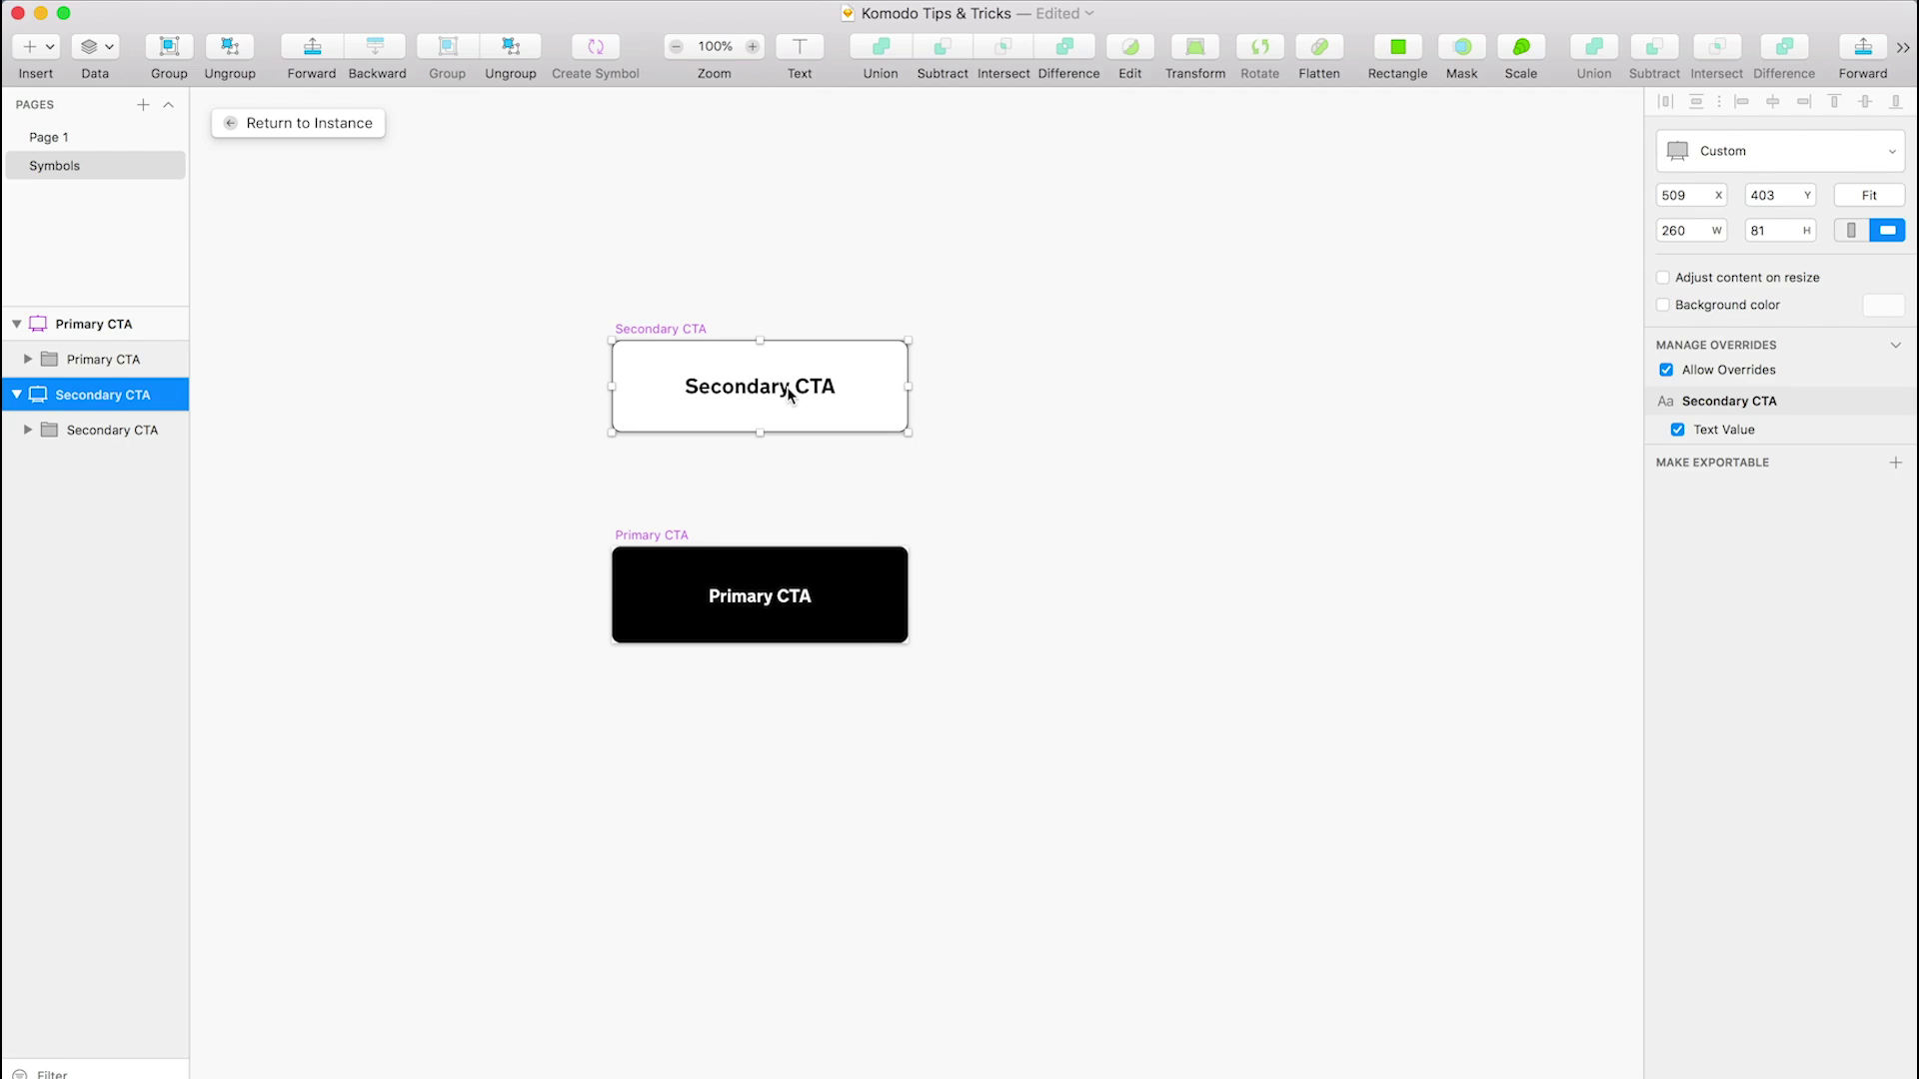
pyautogui.doubleClick(784, 388)
pyautogui.click(1749, 746)
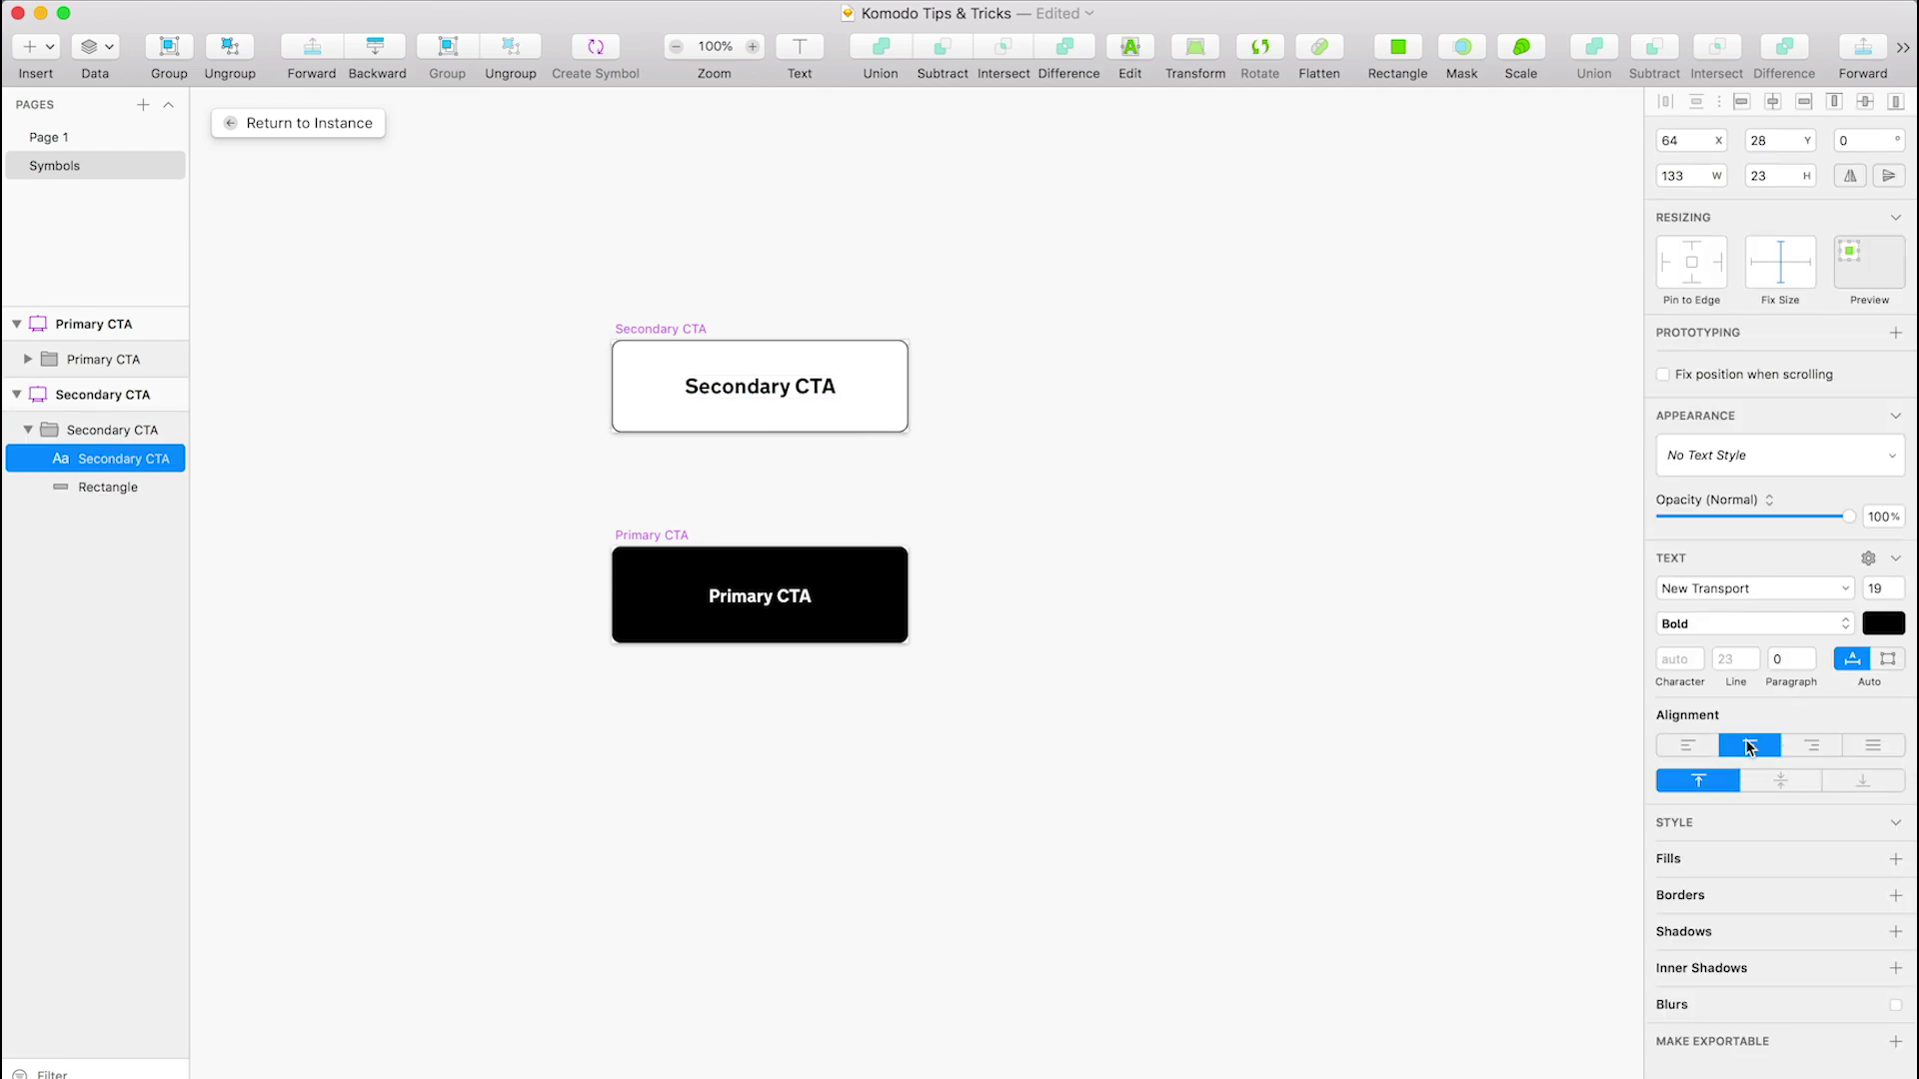
pyautogui.click(902, 214)
pyautogui.click(257, 121)
pyautogui.click(1040, 386)
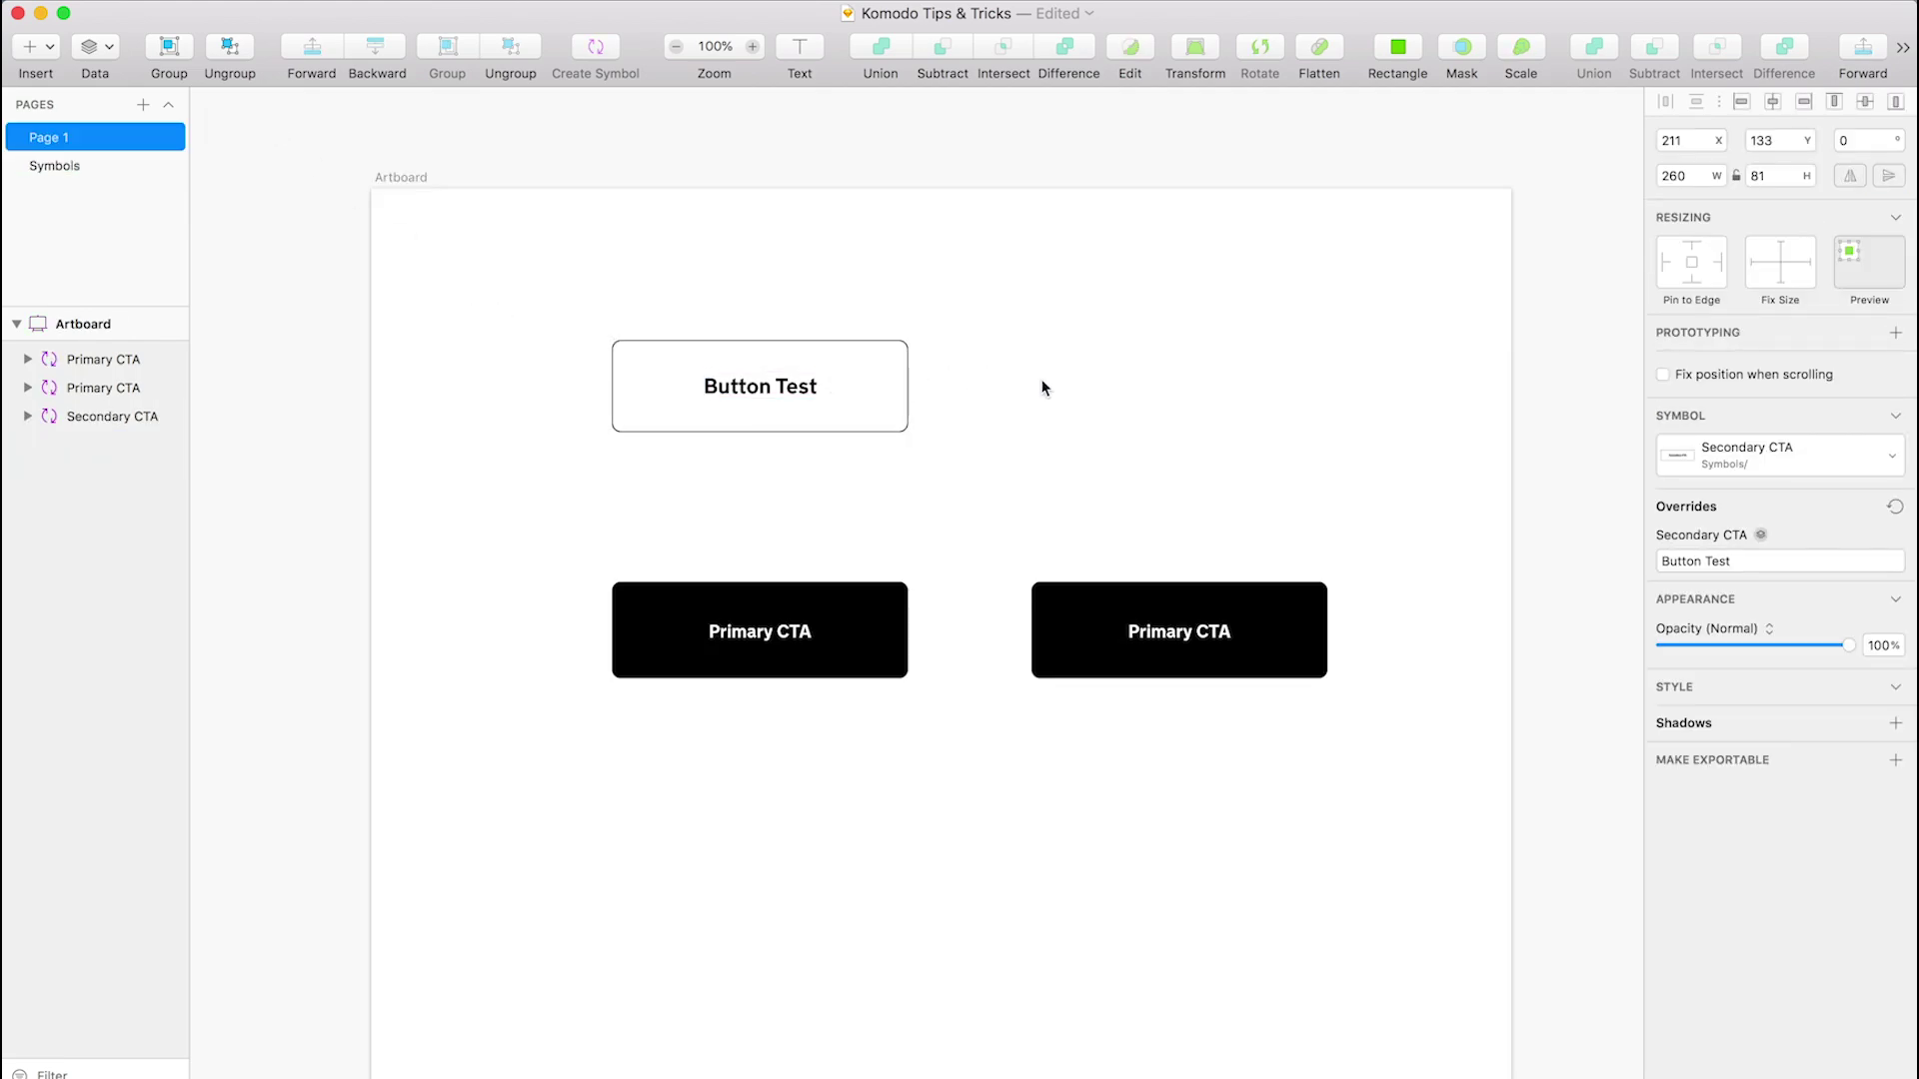
pyautogui.click(763, 403)
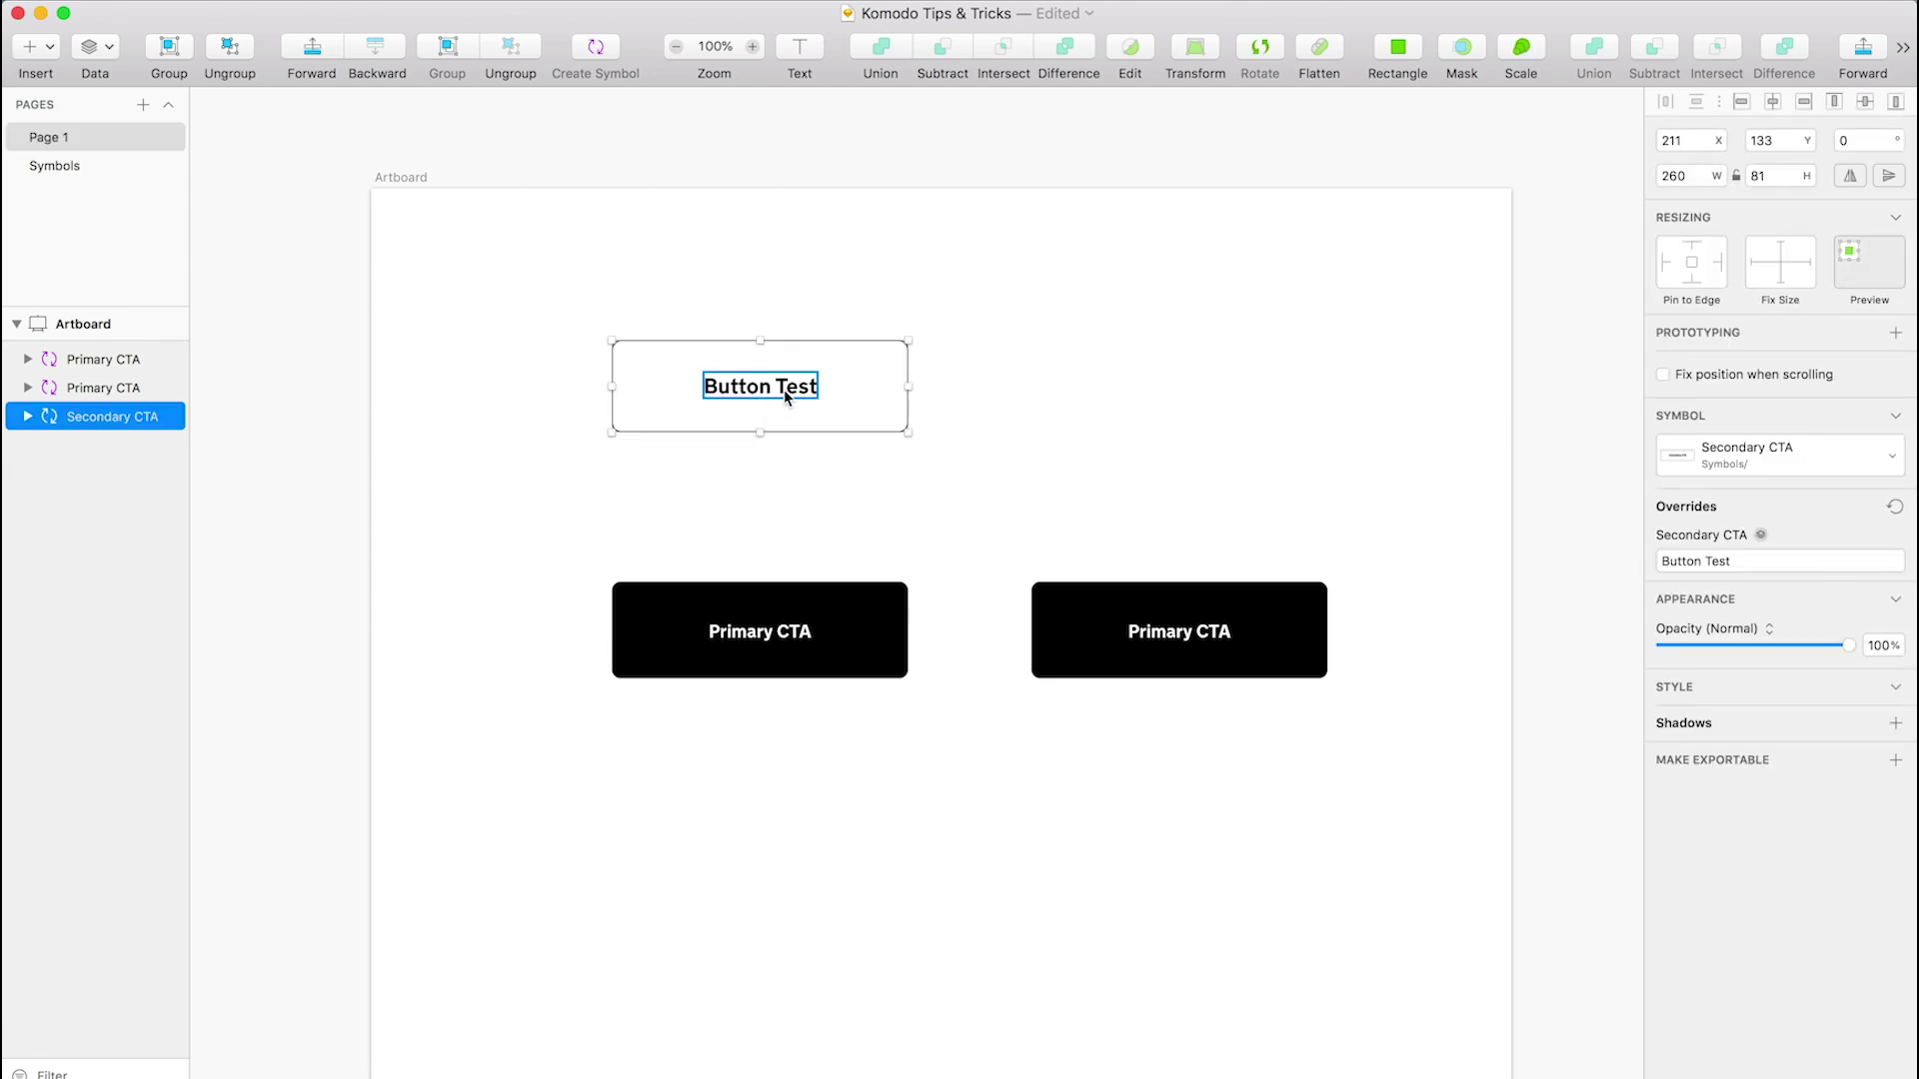
# - On the Symbols page, retype the Secondary CTA master label as 'Button Test V2'
pyautogui.click(66, 168)
pyautogui.click(64, 167)
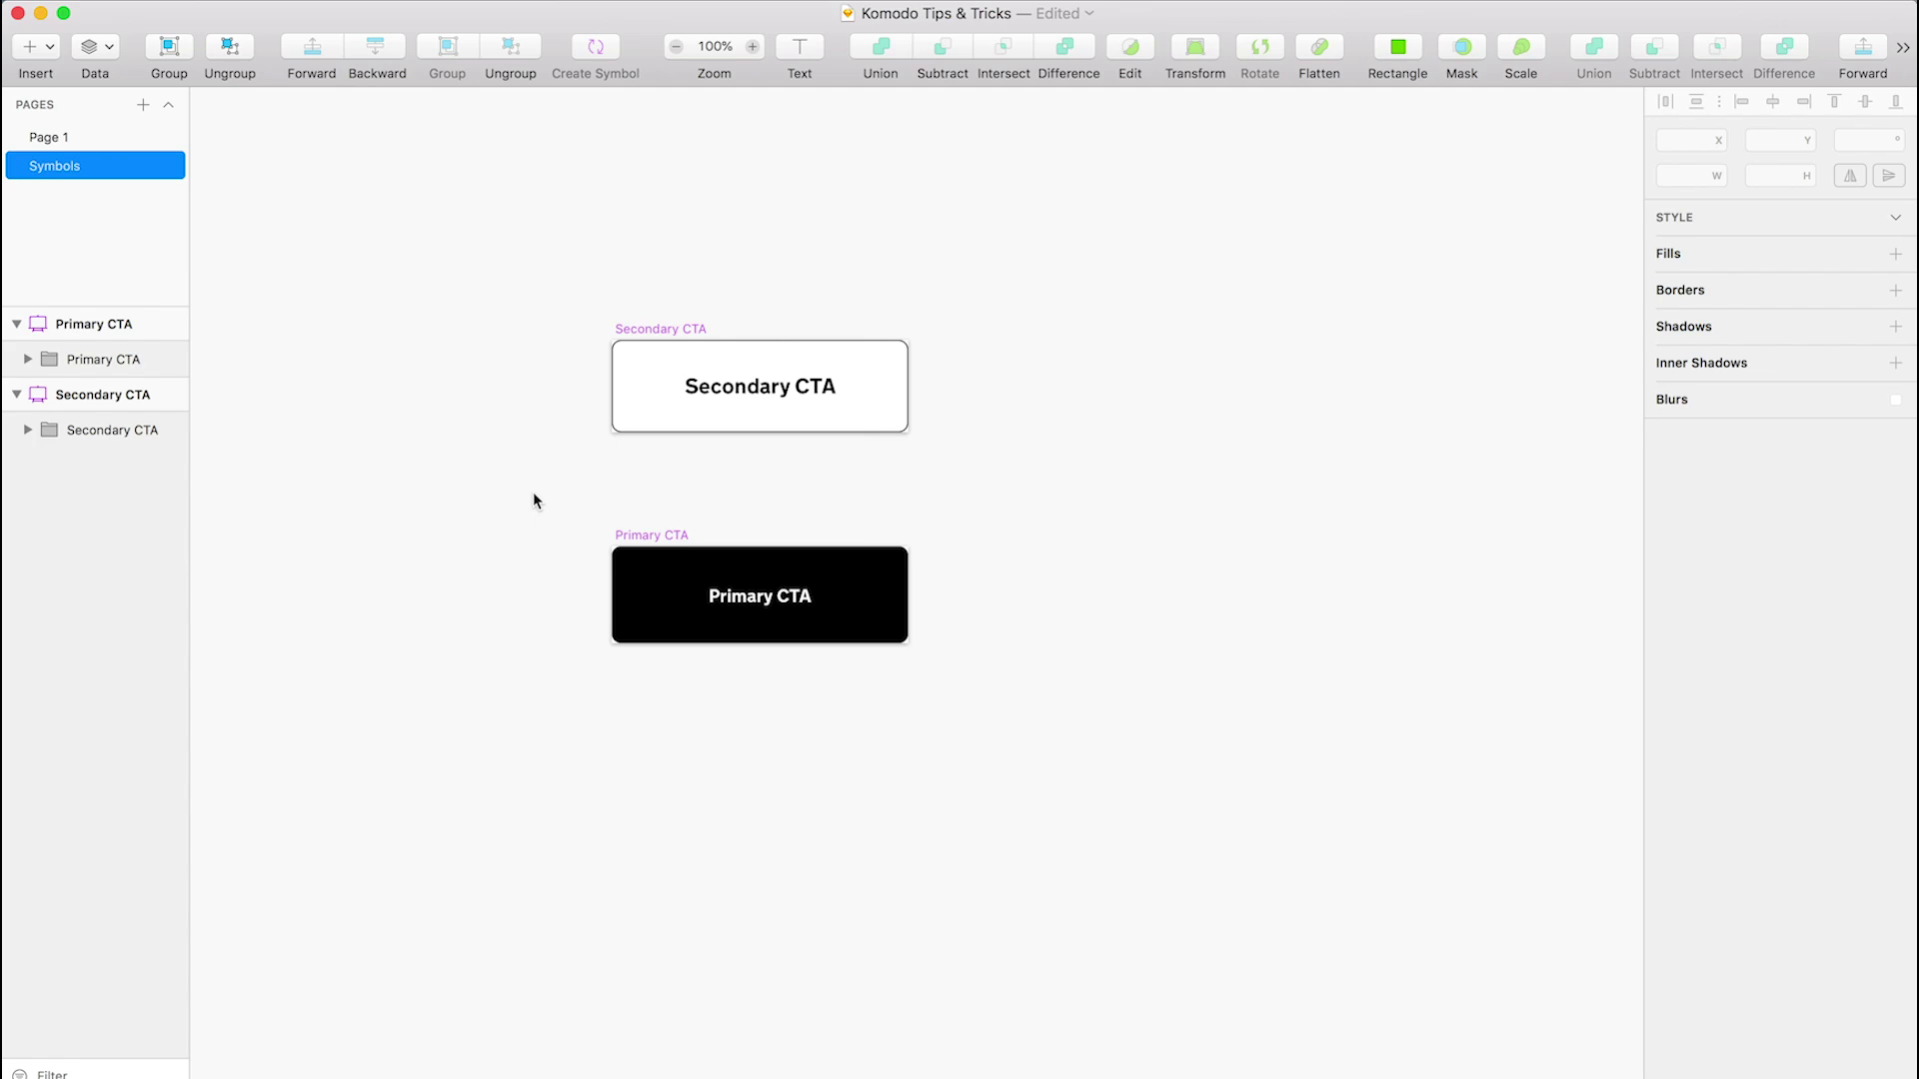
pyautogui.click(760, 388)
pyautogui.doubleClick(759, 386)
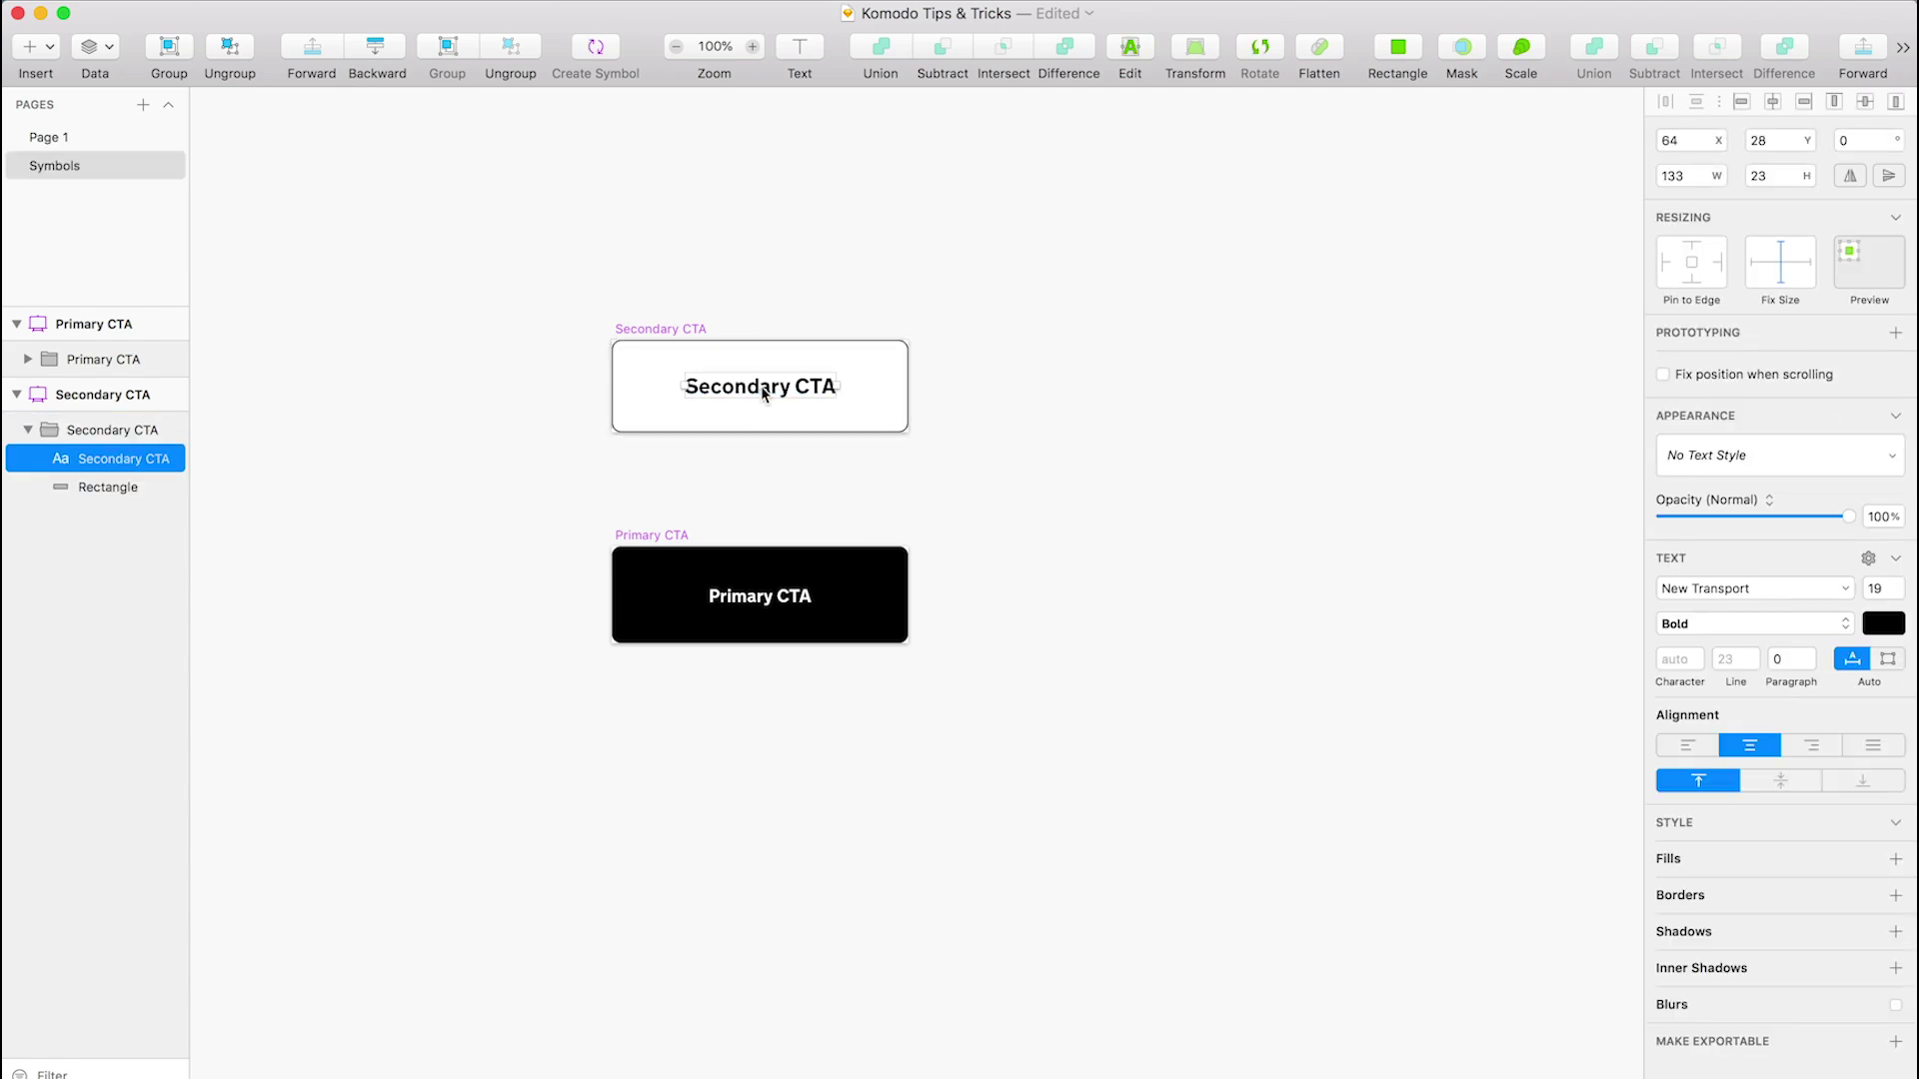
pyautogui.doubleClick(759, 386)
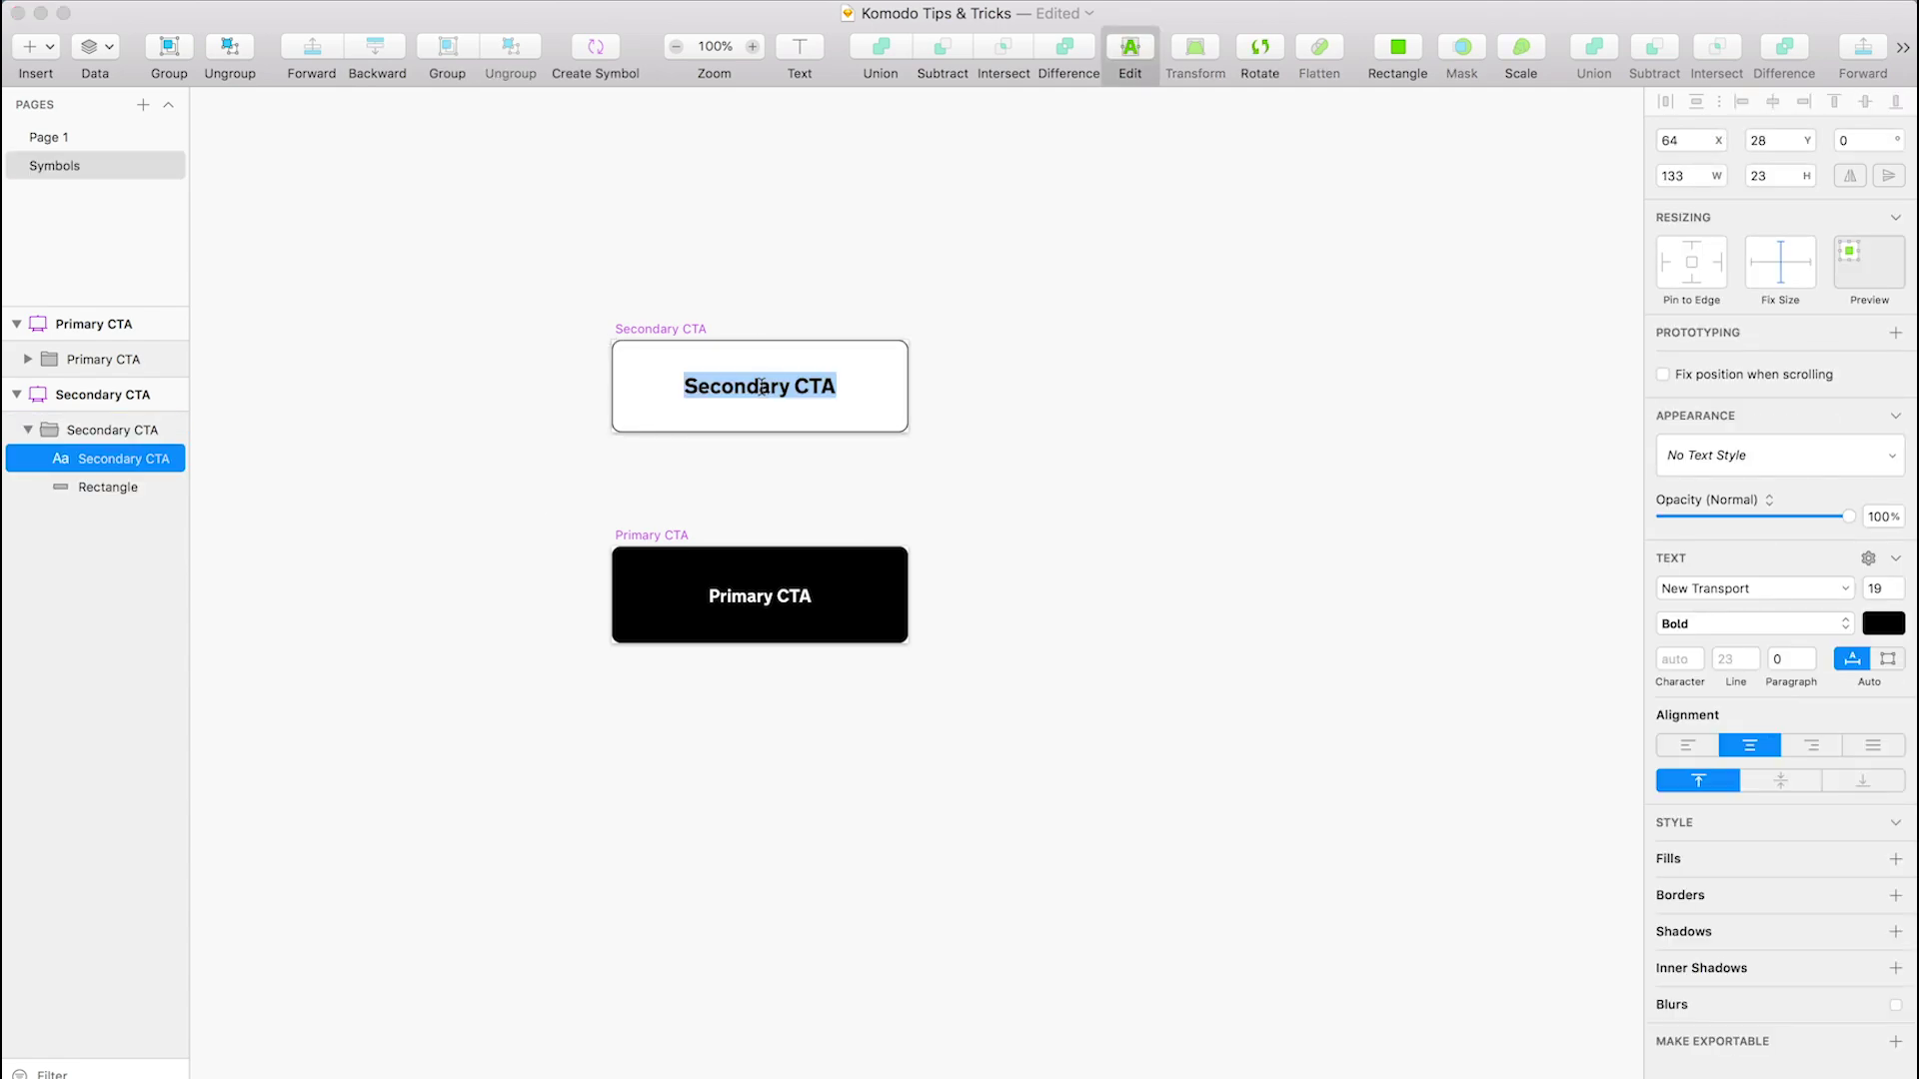
pyautogui.write('Button Test')
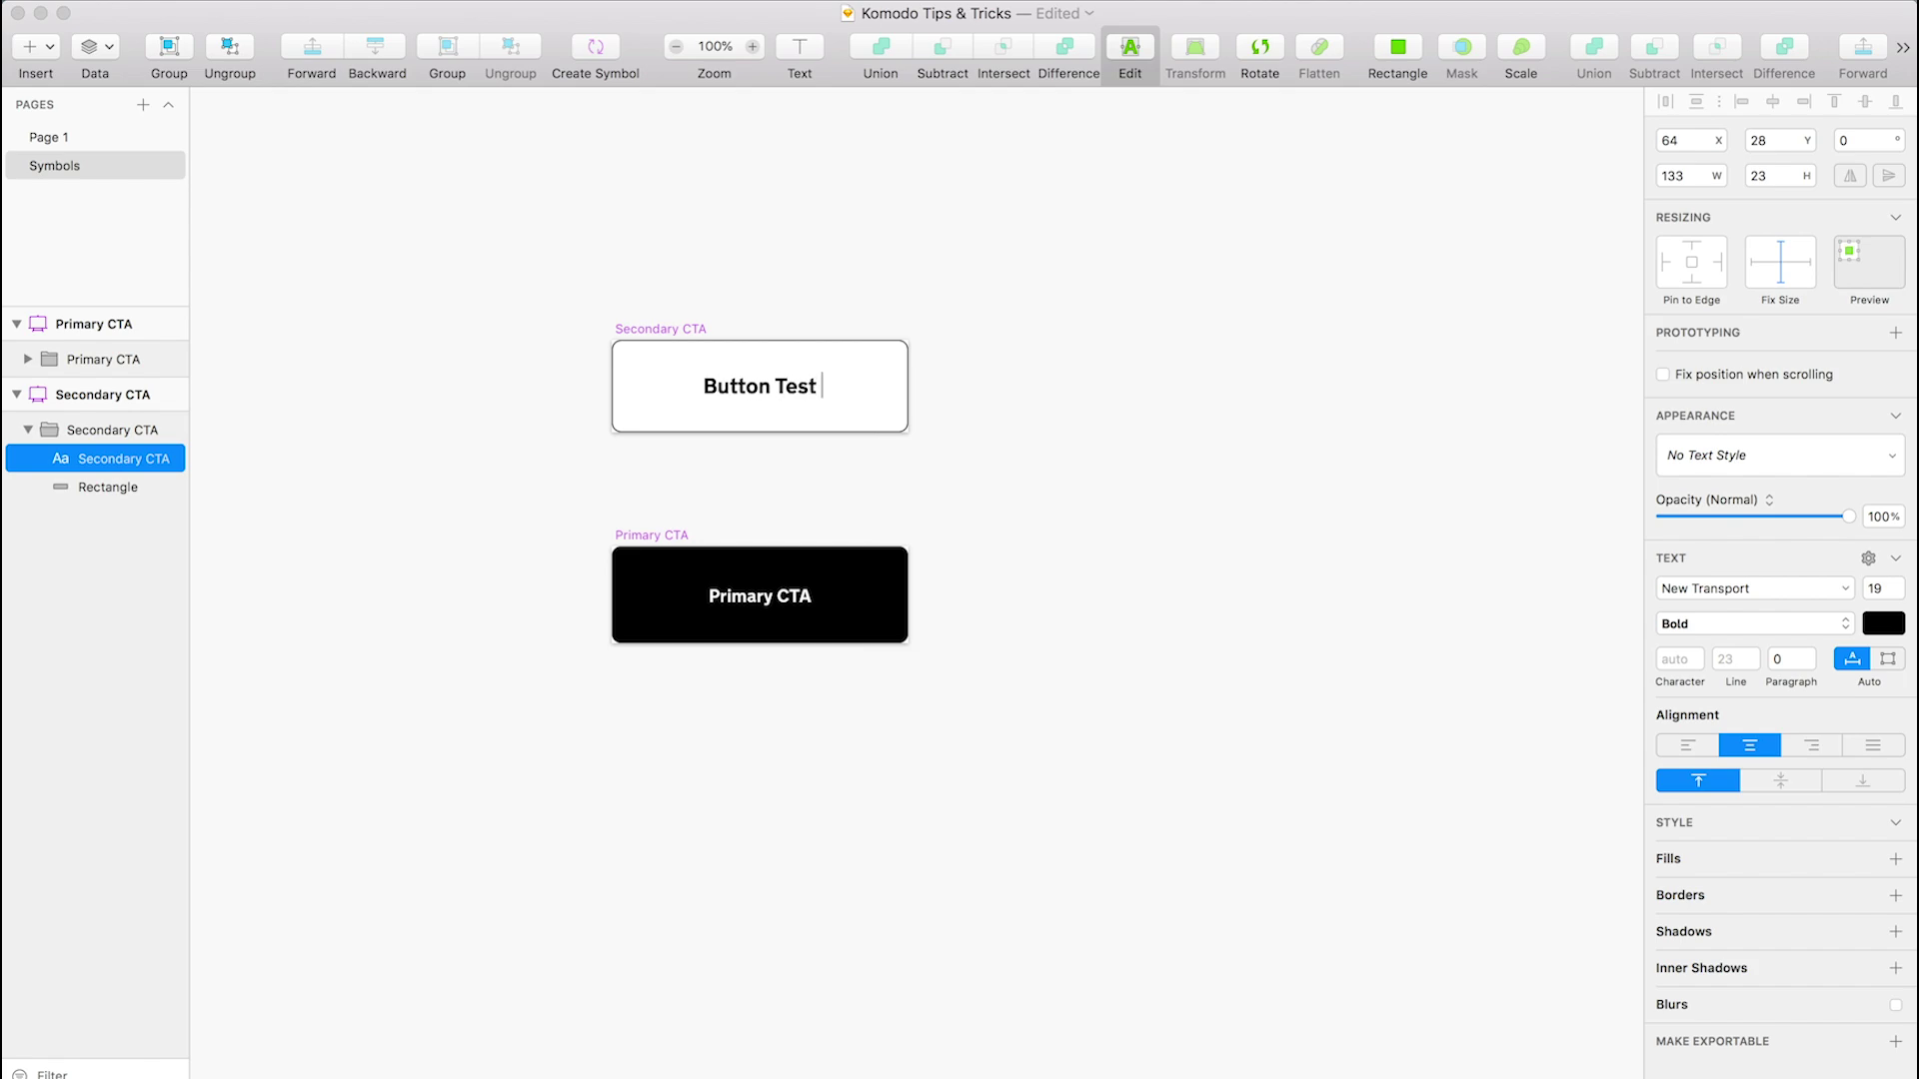
pyautogui.write(' V2')
# - Clear the Secondary CTA instance's 'Button Test' override on Page 1 so it shows 'Button Test V2'
pyautogui.press('Escape')
pyautogui.click(87, 140)
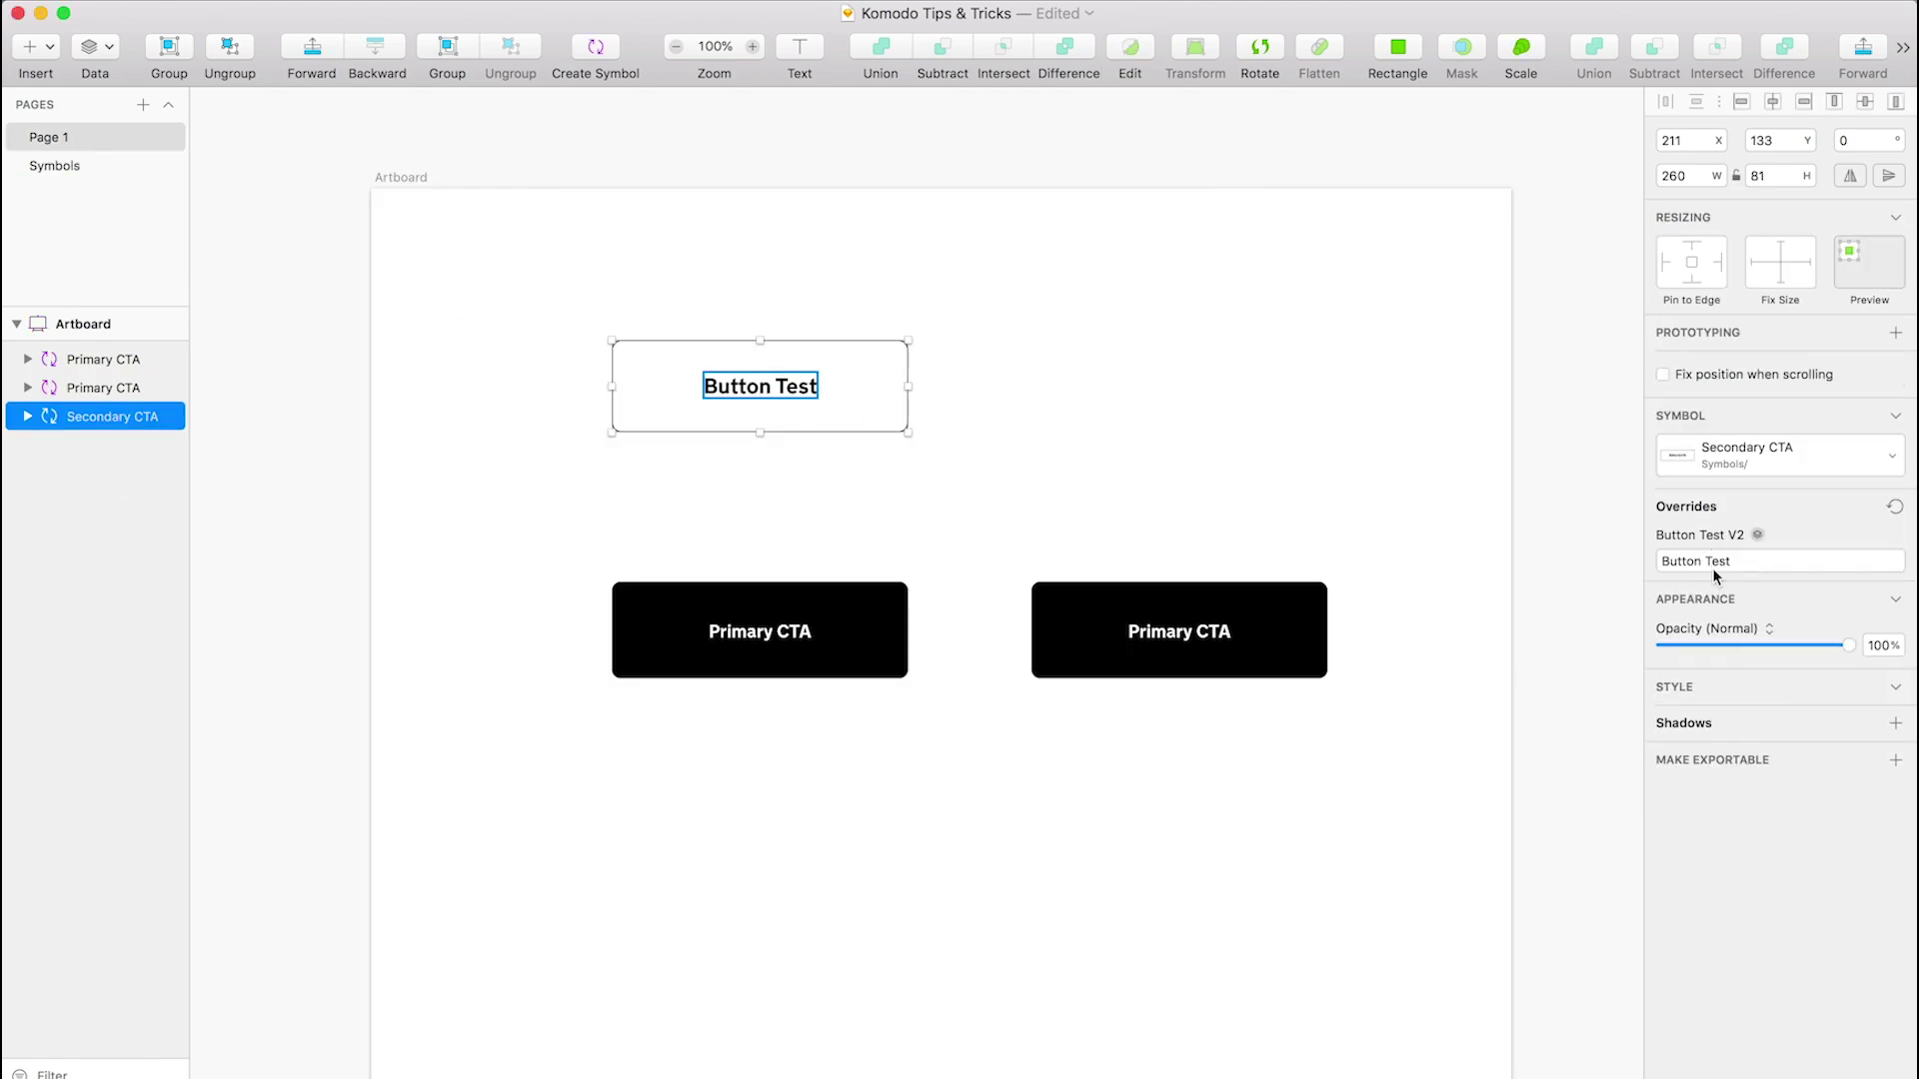
pyautogui.click(1747, 558)
pyautogui.press('BackSpace')
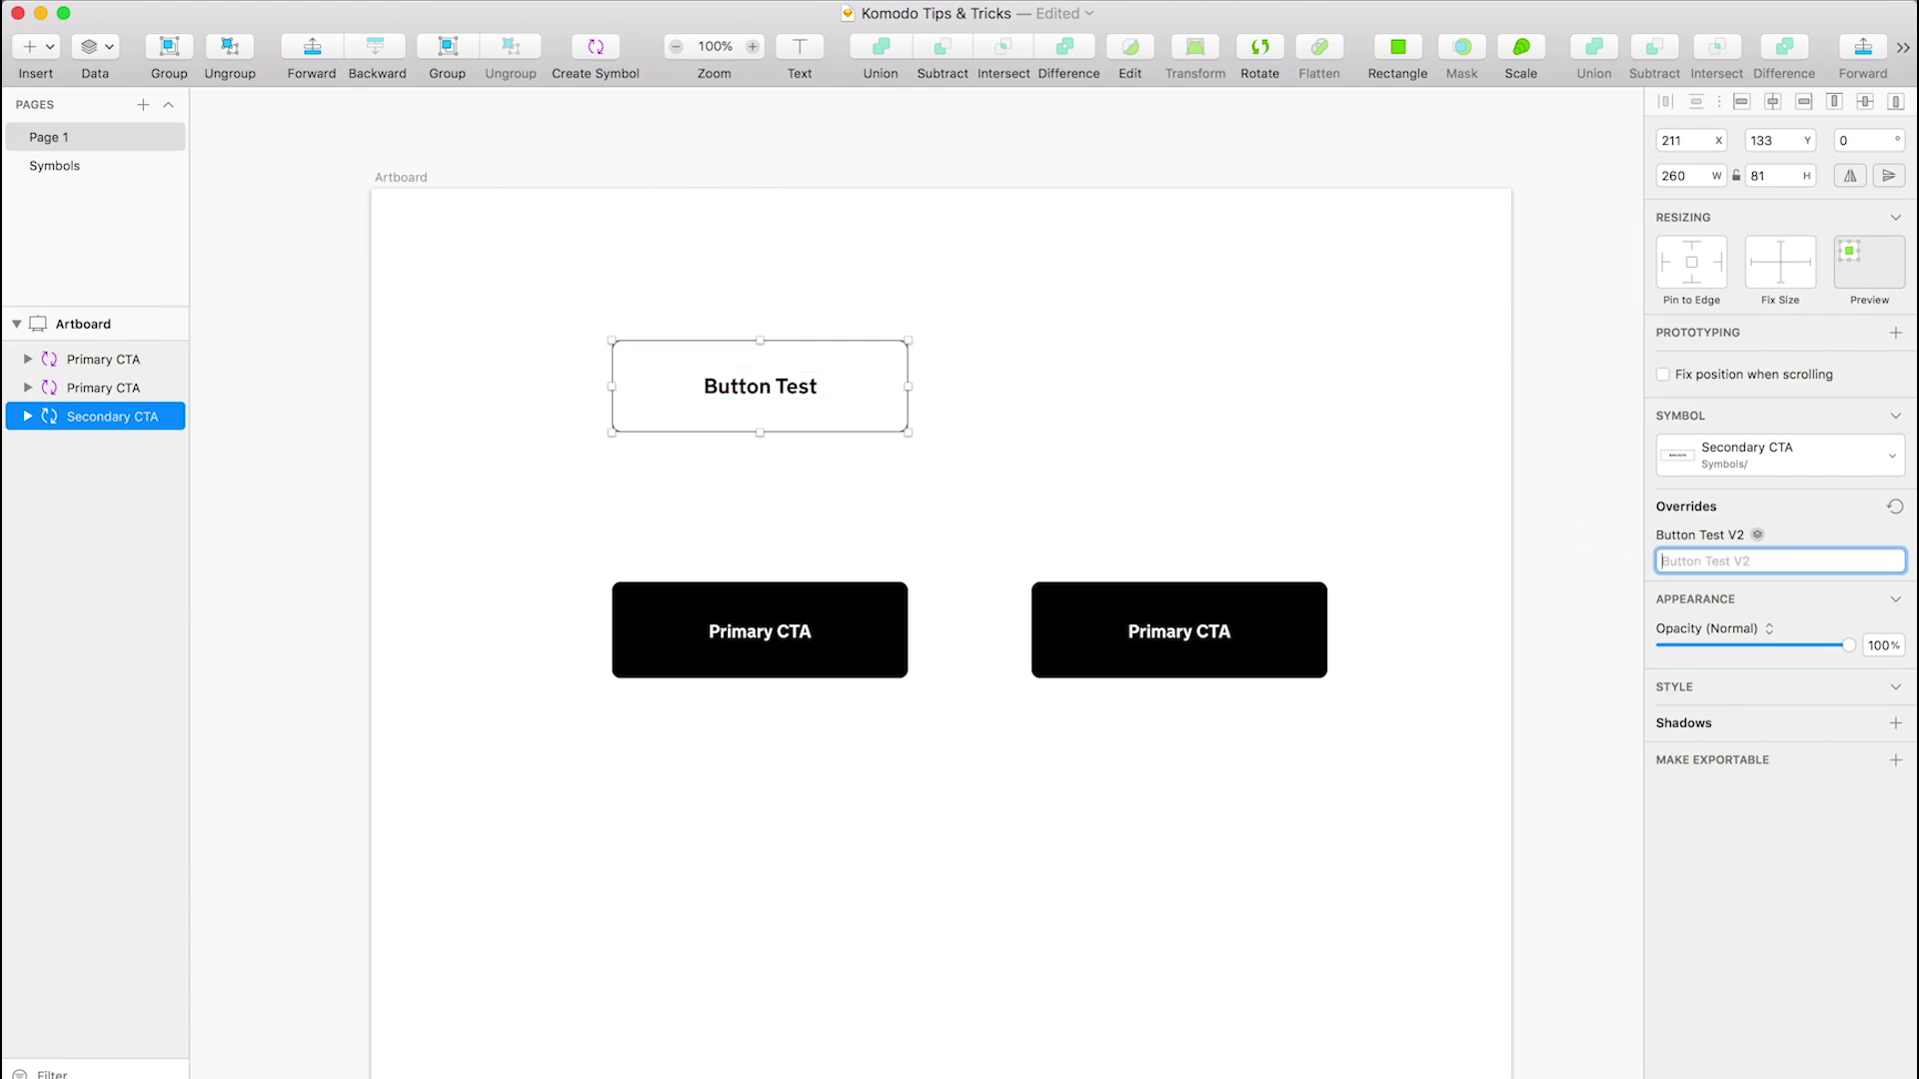
pyautogui.press('Return')
pyautogui.click(1379, 519)
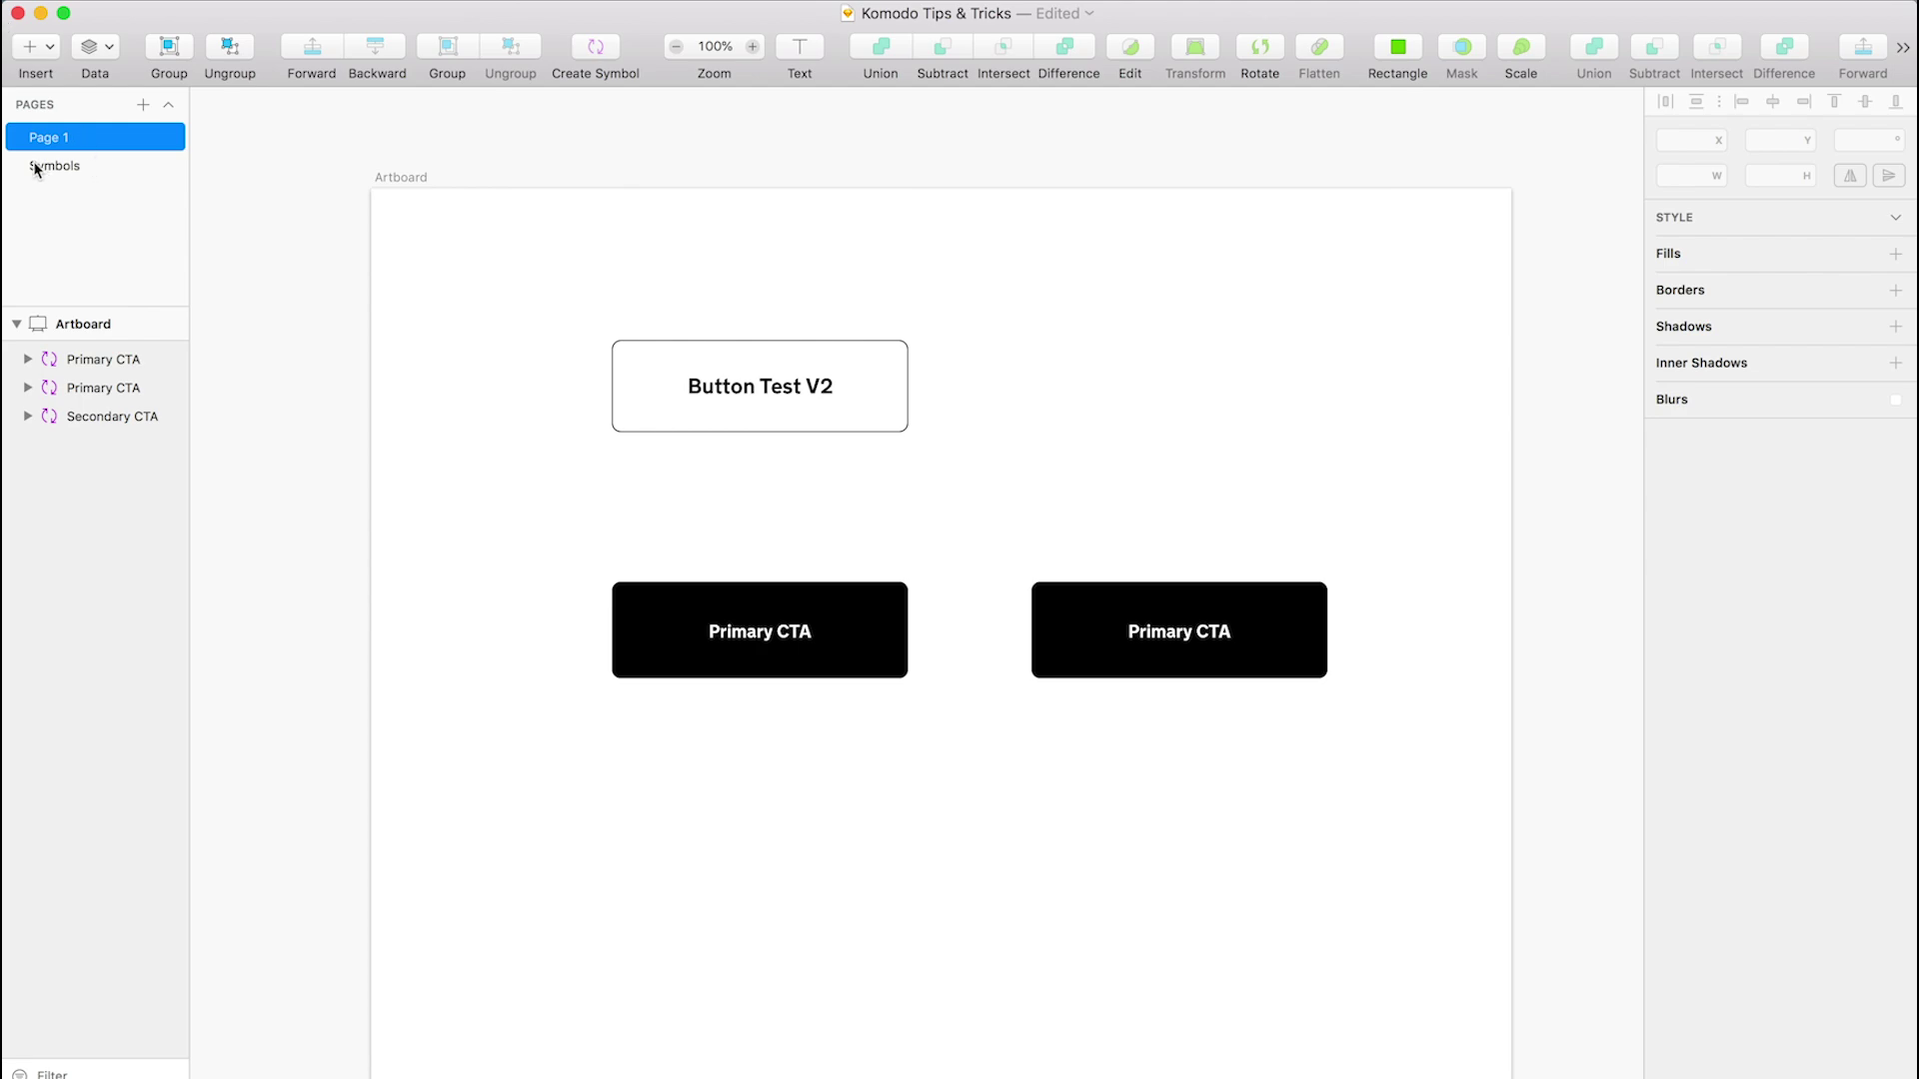
# - Detach the right Primary CTA button from its symbol and expand the resulting group's layers
pyautogui.click(1126, 629)
pyautogui.scroll(-5, 1346, 745)
pyautogui.hscroll(3, 1346, 746)
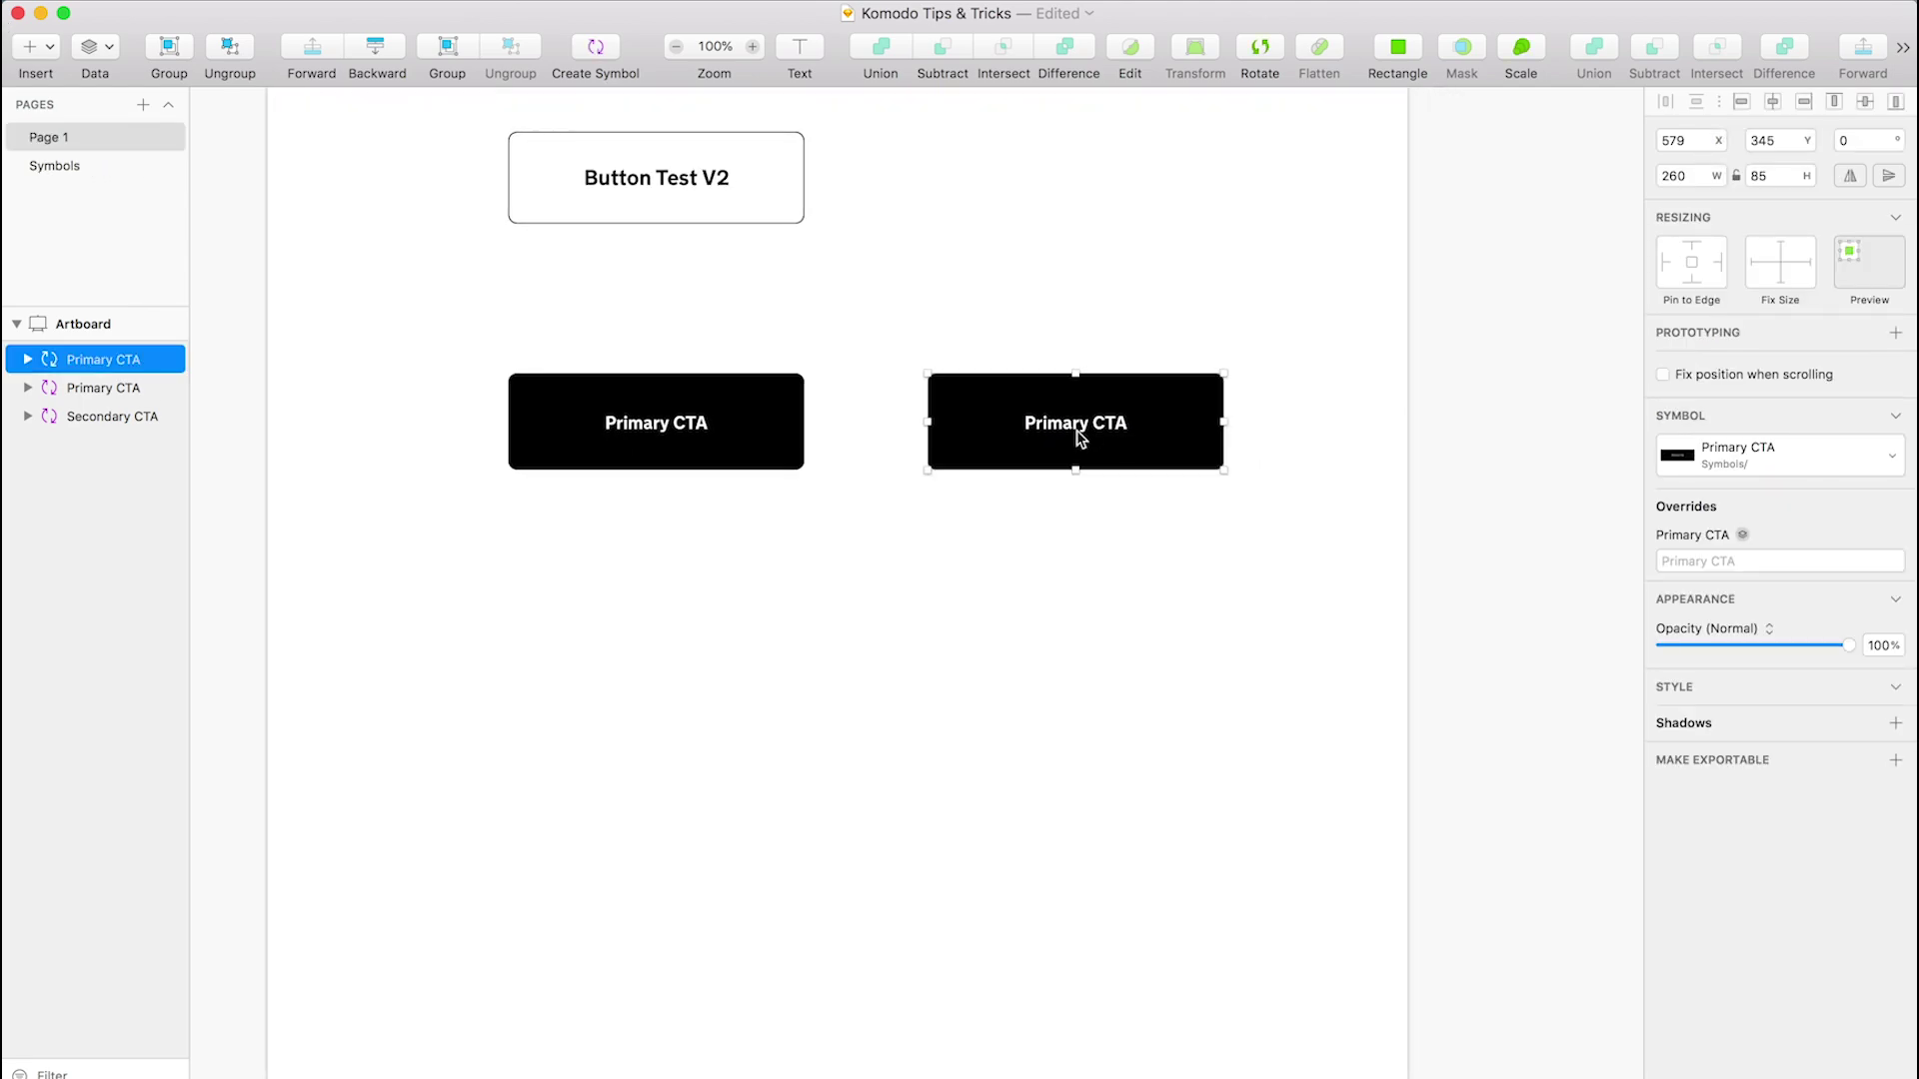
pyautogui.rightClick(1051, 412)
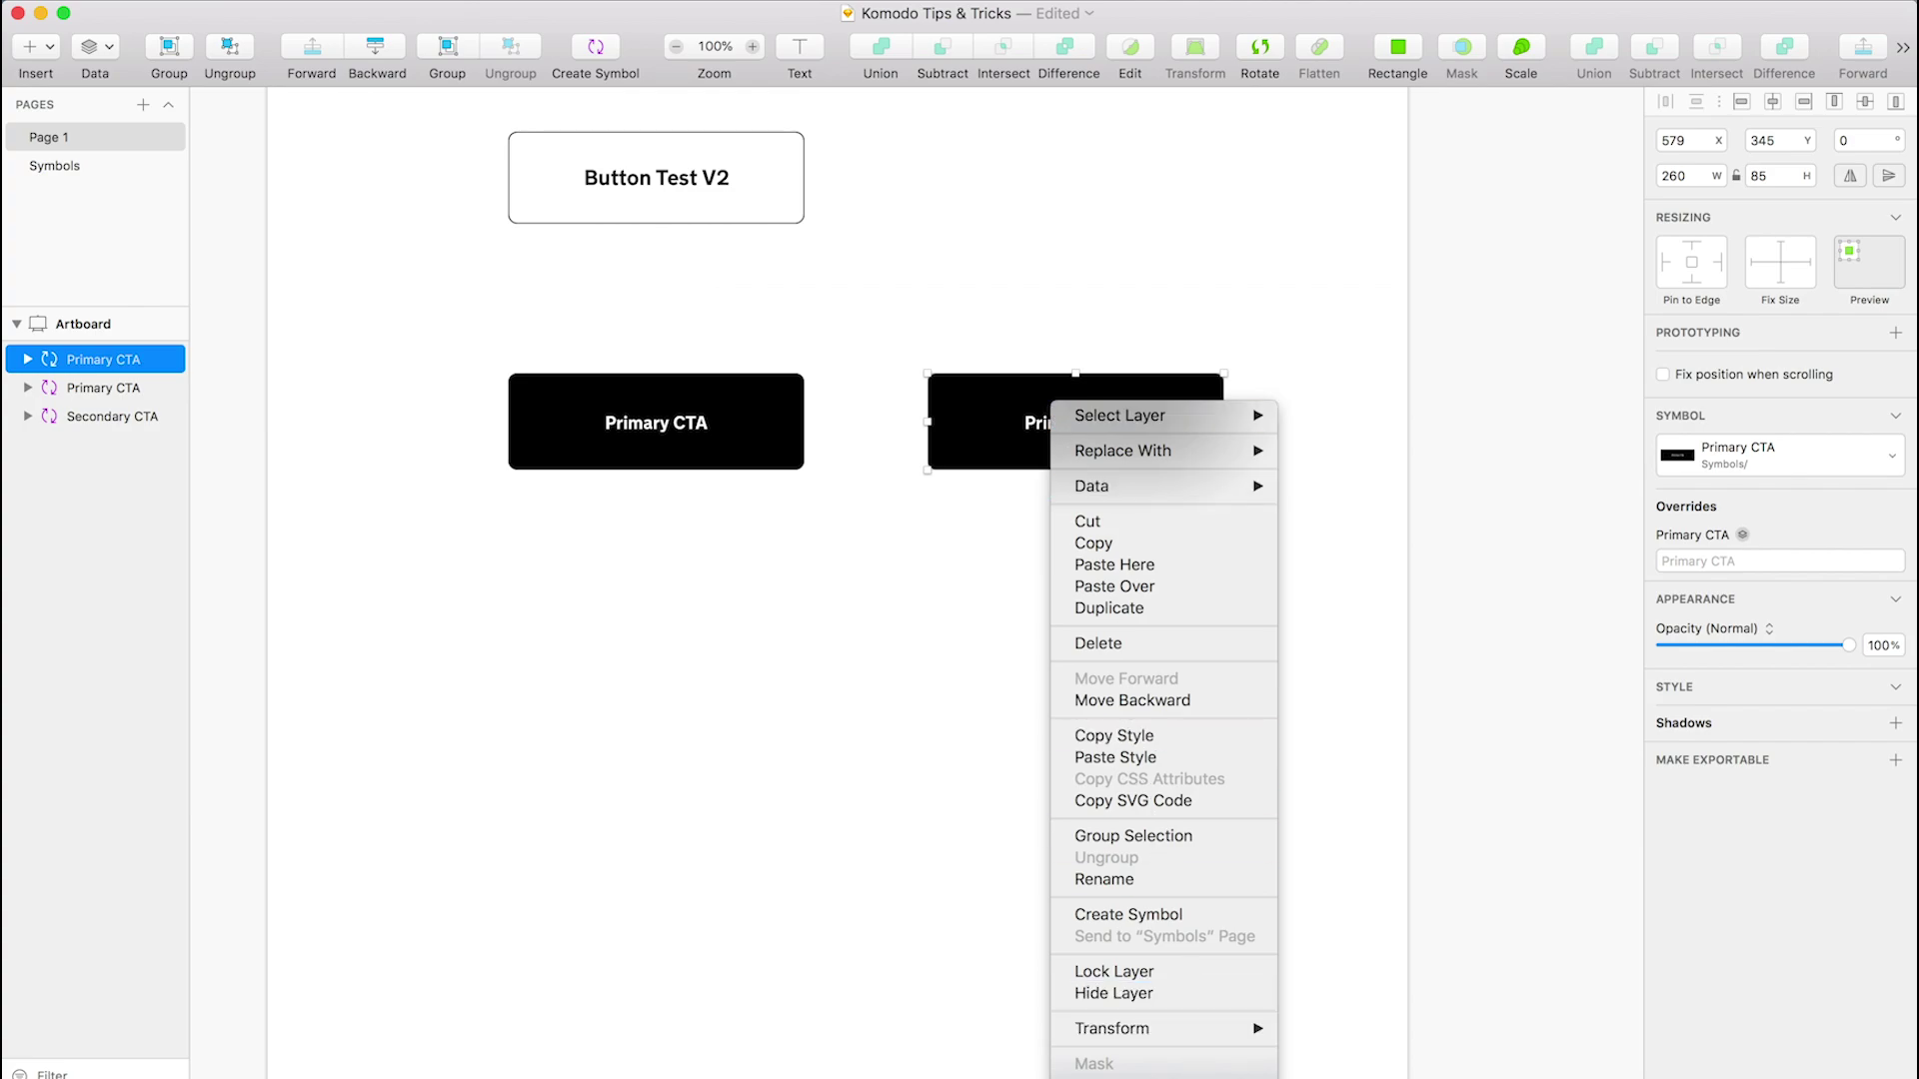
pyautogui.press('alt+super+b')
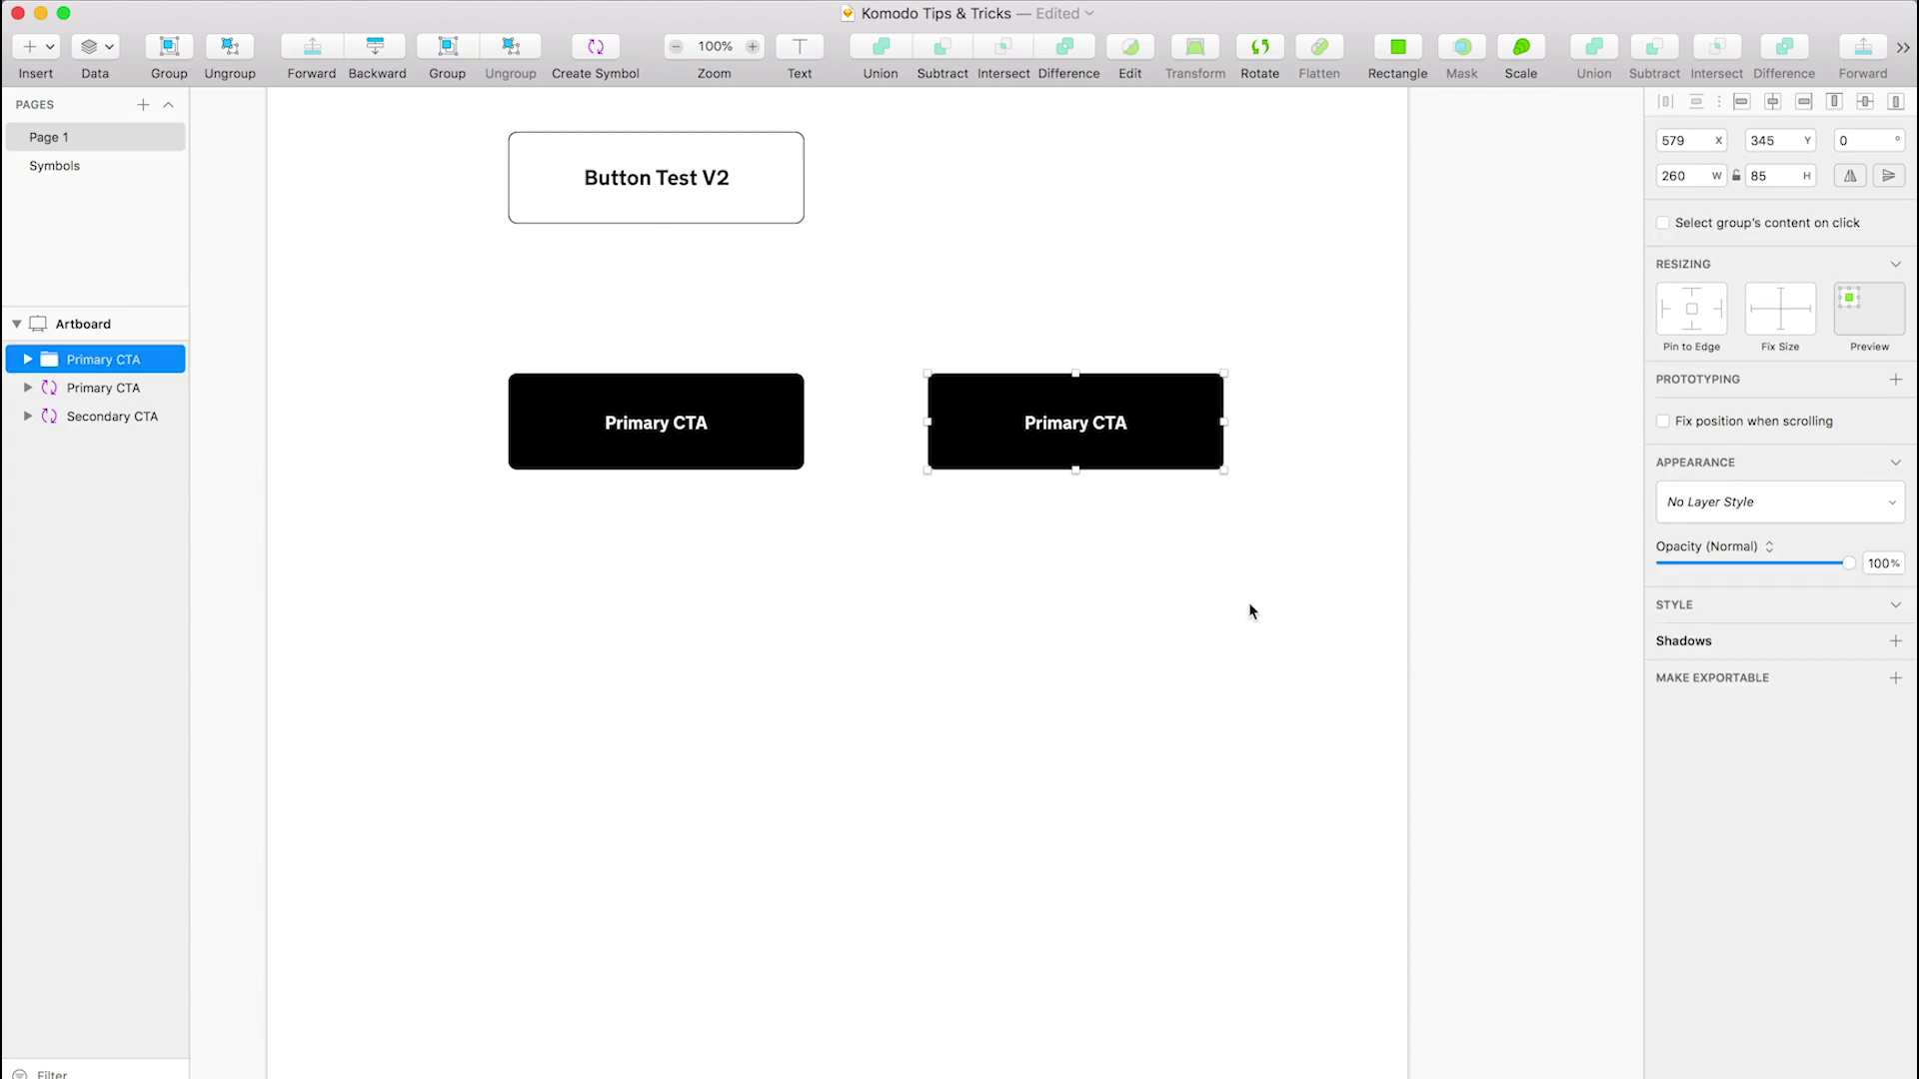
pyautogui.click(31, 363)
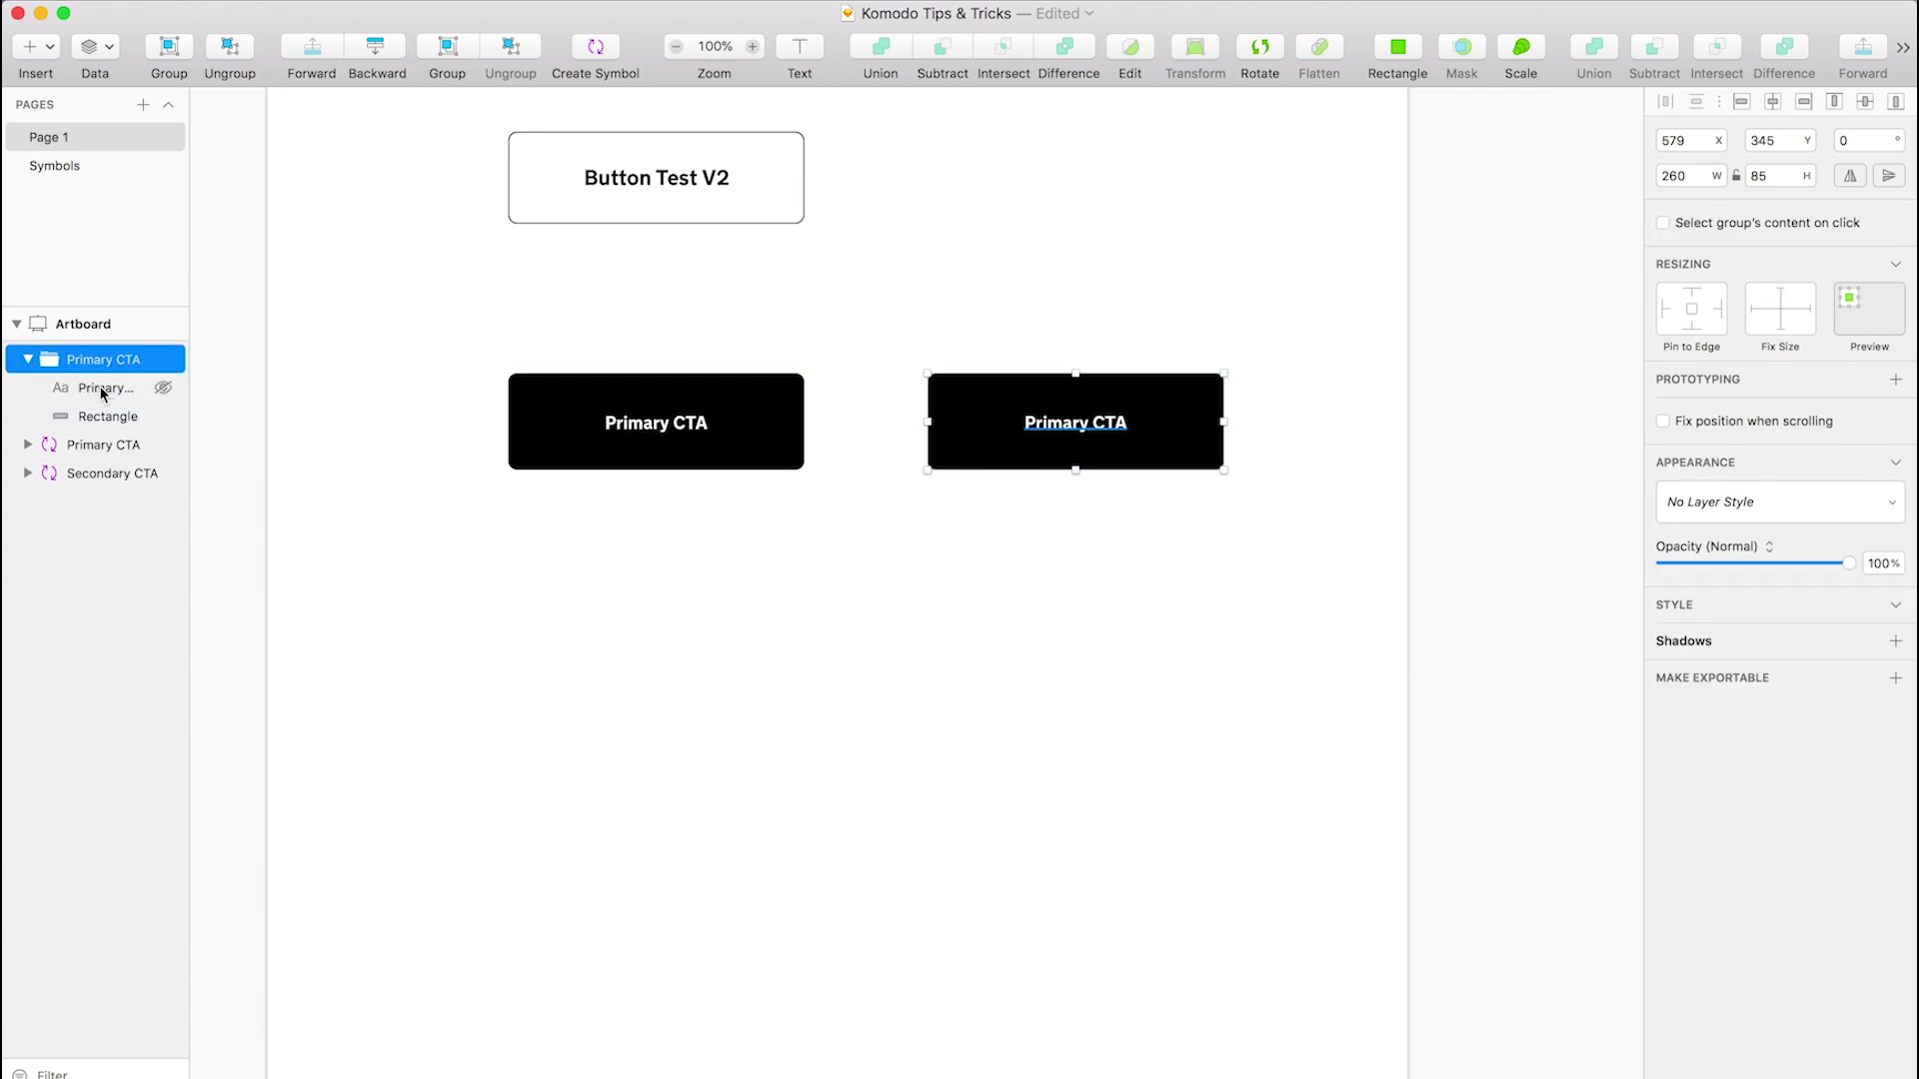